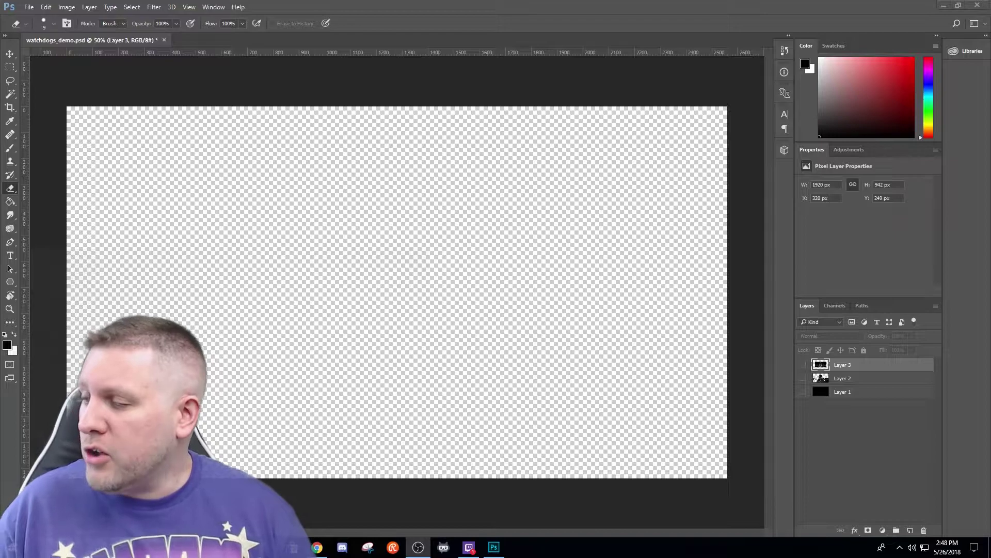
Switch to File Explorer, go to the LIVE STREAM THUMBS folder and view the Alien Isolation thumbnail
key("alt+Tab")
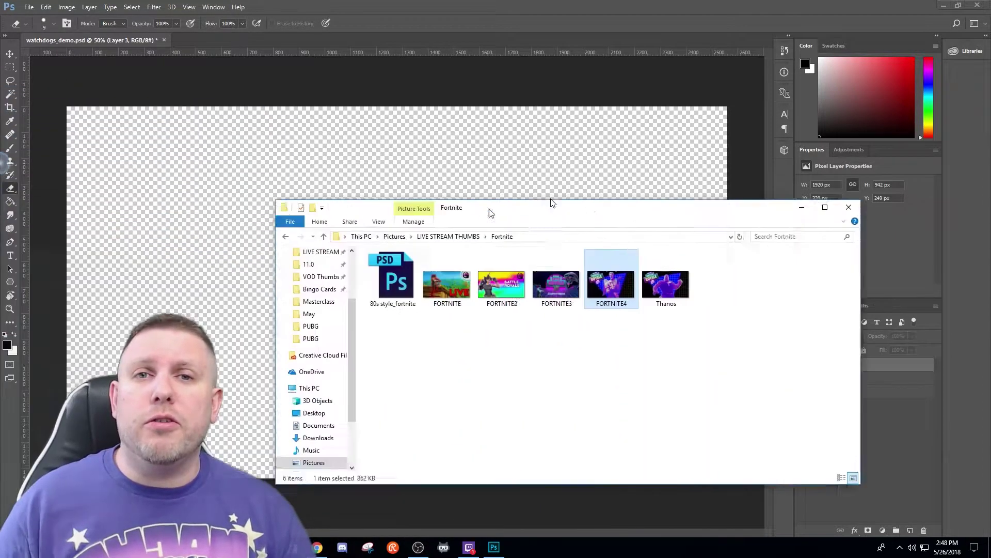
left_click(397, 150)
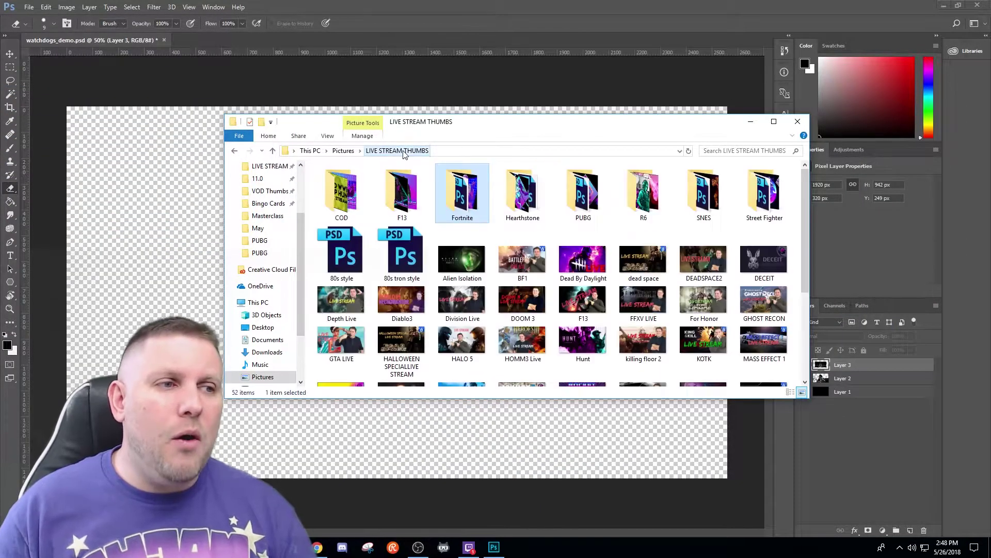
double_click(466, 263)
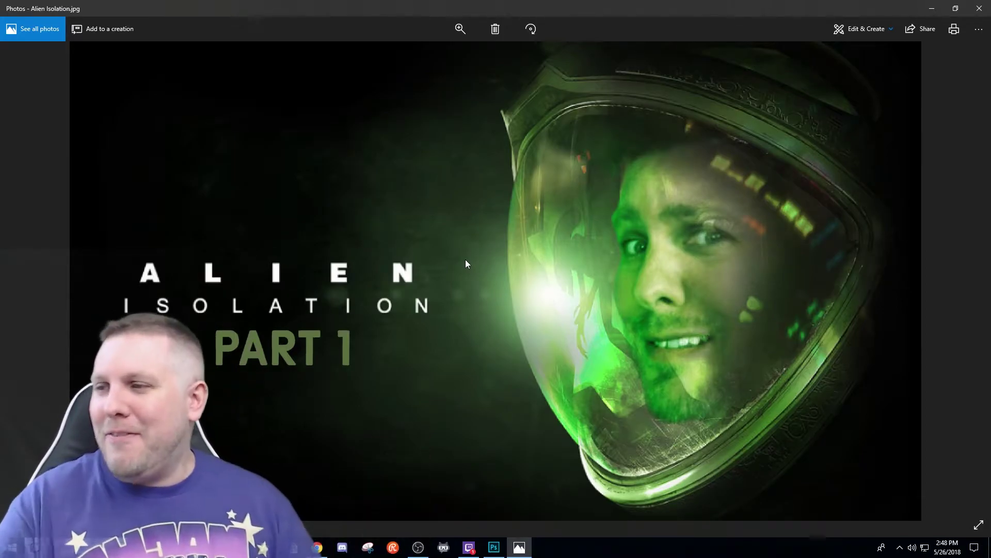
scroll(462, 263, "up", 2)
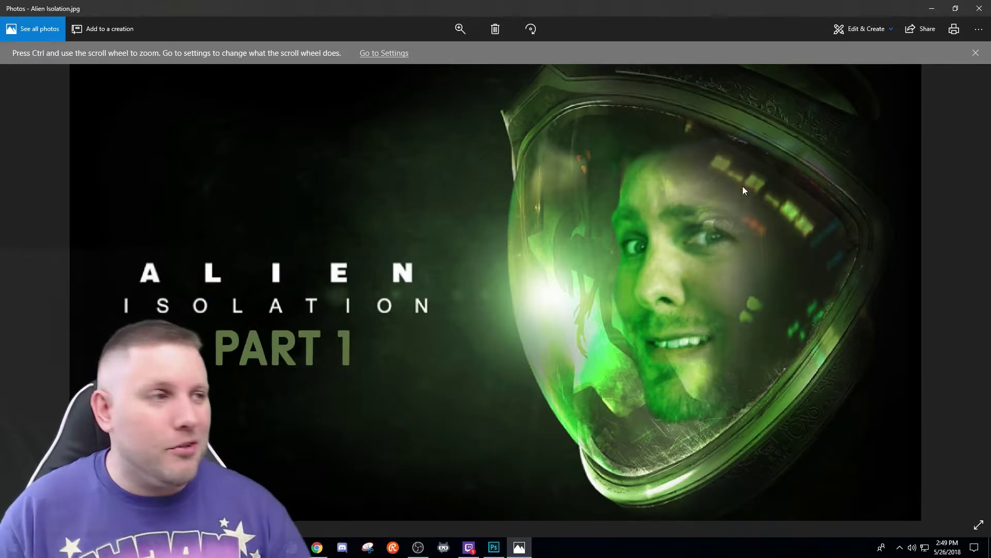
left_click(979, 9)
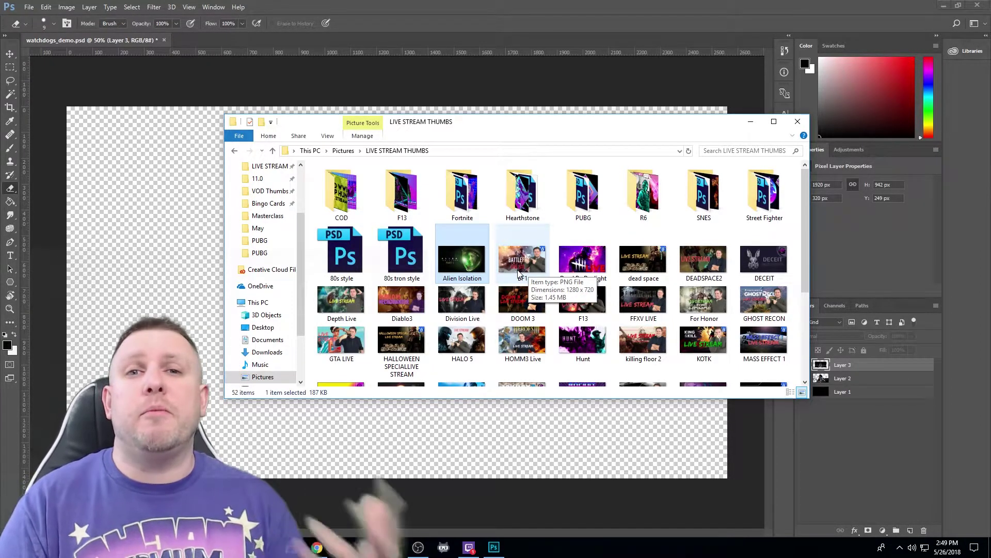
View the BF1 and Division Live thumbnails one after the other, closing each image
double_click(521, 273)
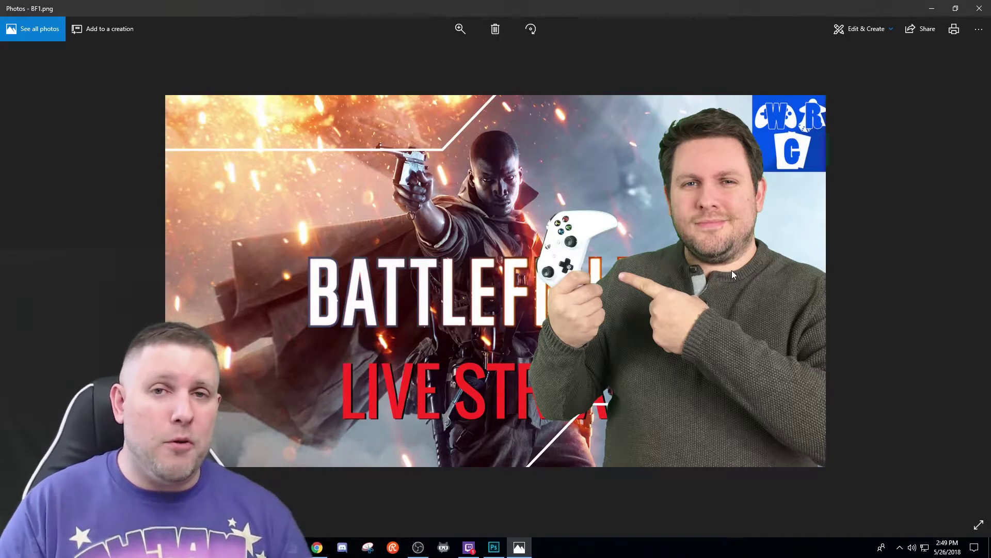
left_click(979, 8)
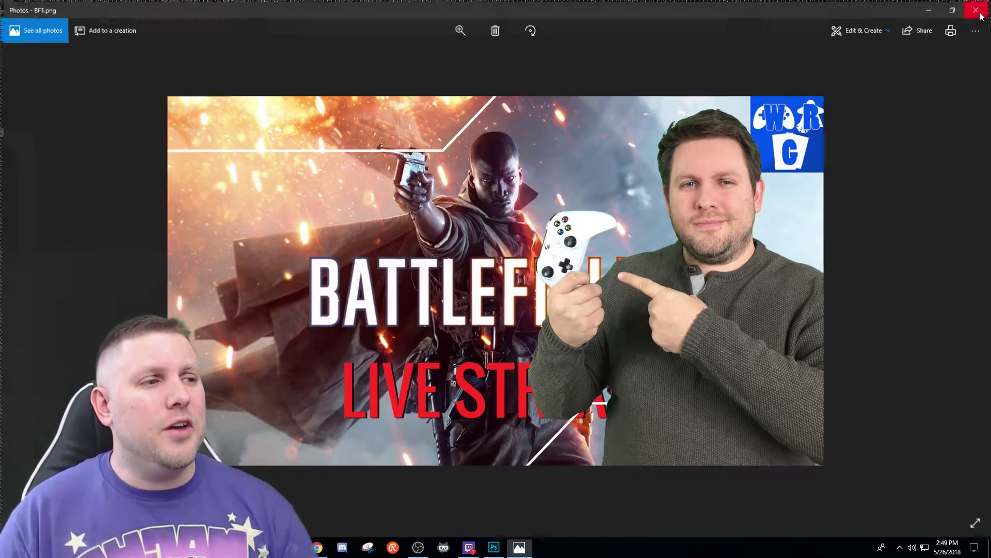
double_click(465, 300)
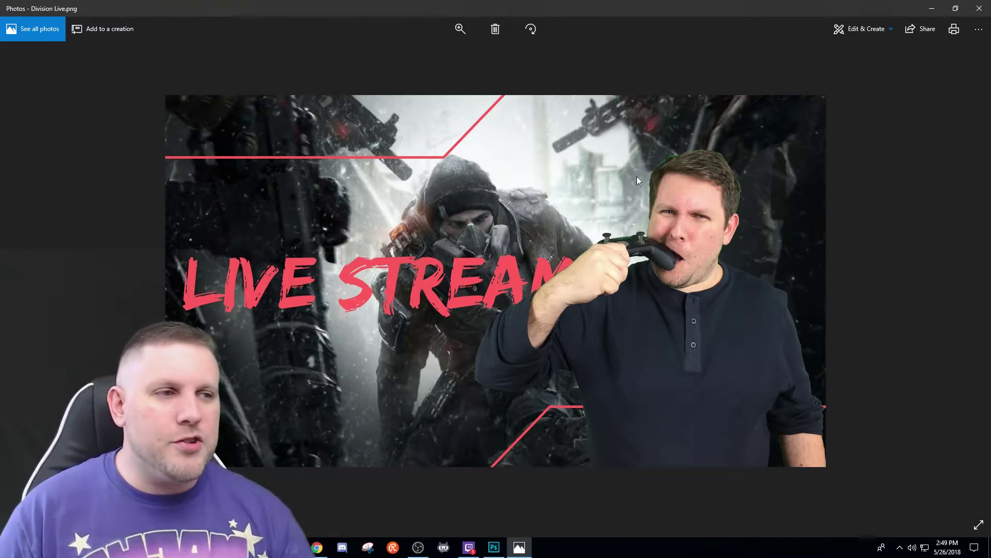
left_click(980, 8)
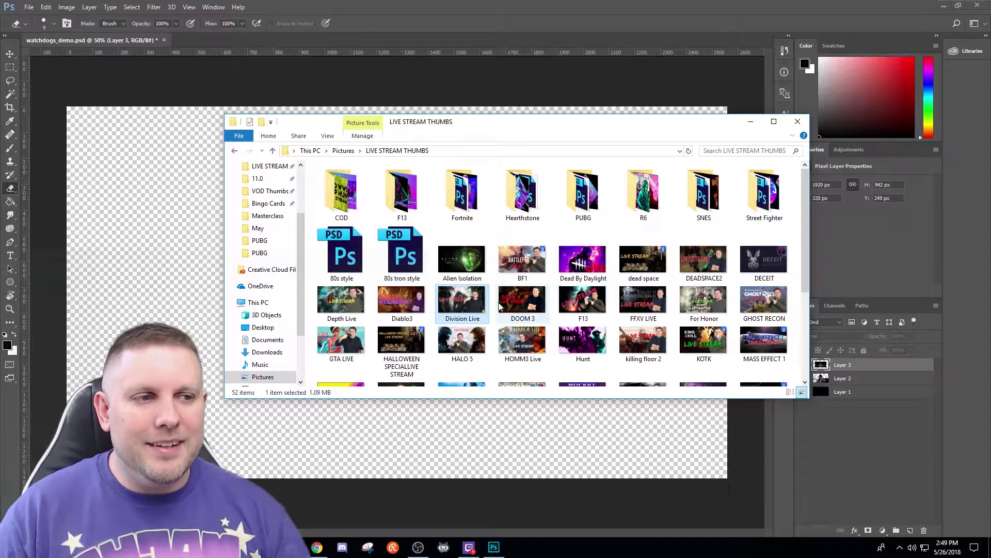
View the MegaMan1 and Watchdogs 1 thumbnails further down the folder, closing each image
scroll(475, 307, "down", 3)
double_click(351, 251)
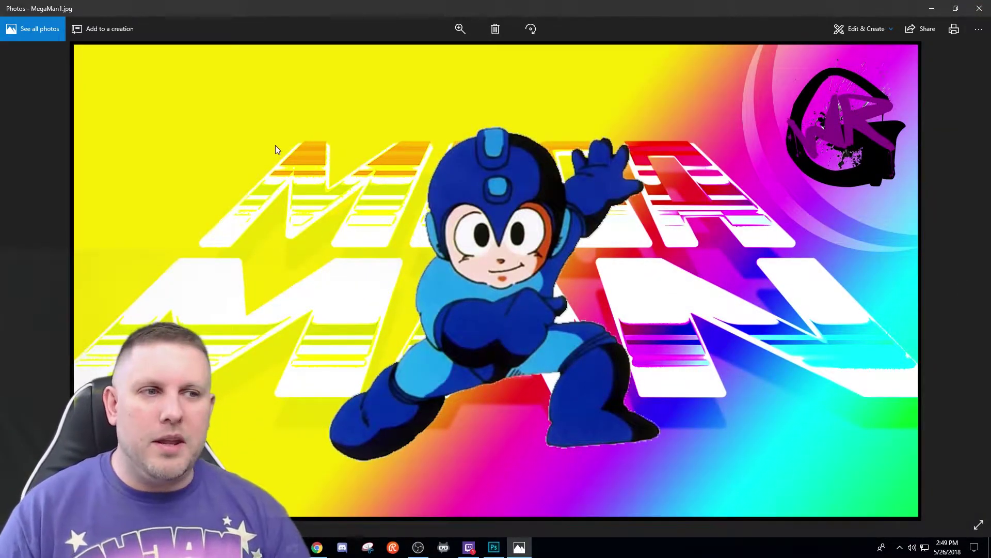
left_click(980, 8)
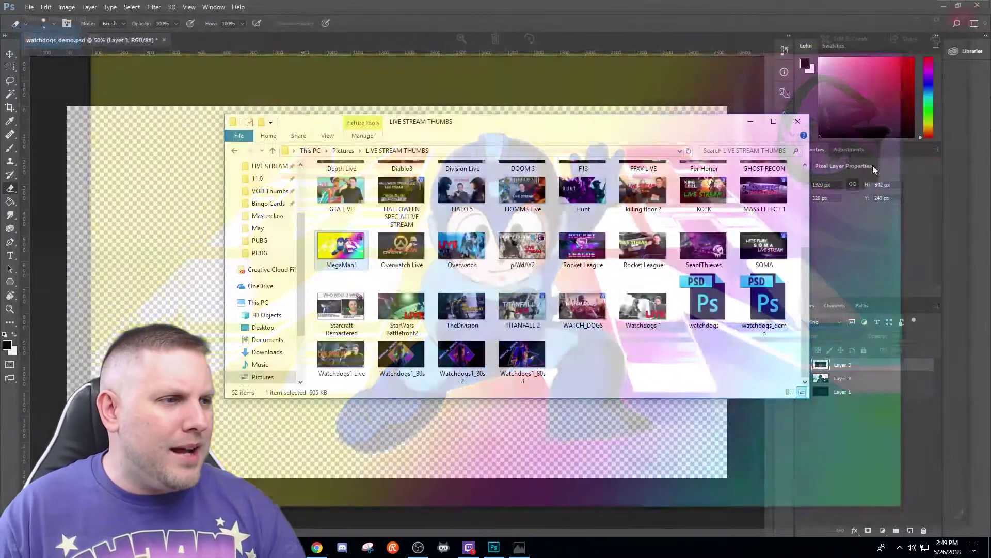
left_click(649, 301)
double_click(648, 300)
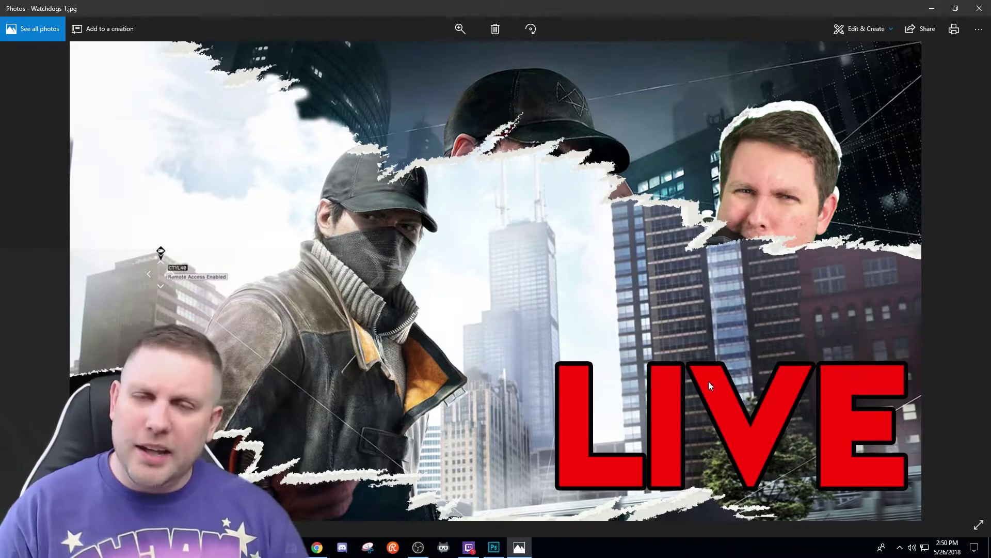
left_click(980, 8)
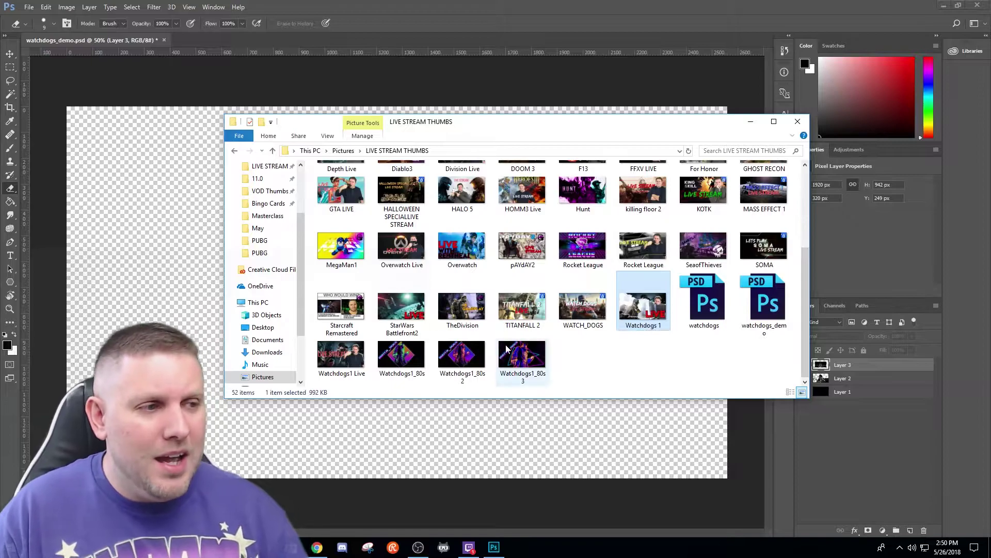
Open the Fortnite subfolder and view the FORTNITE4, FORTNITE3 and Thanos thumbnails, closing each image
scroll(506, 345, "up", 3)
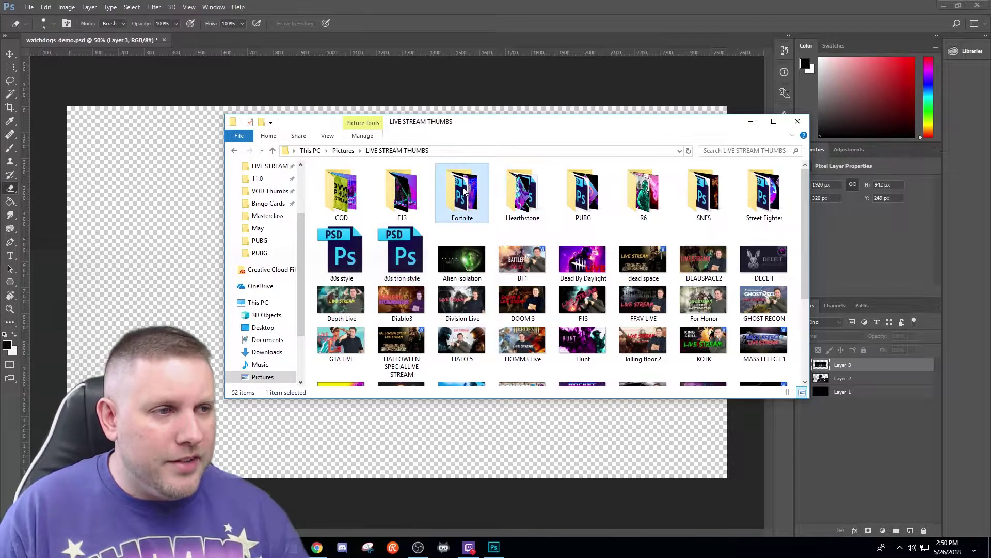
double_click(462, 192)
double_click(556, 202)
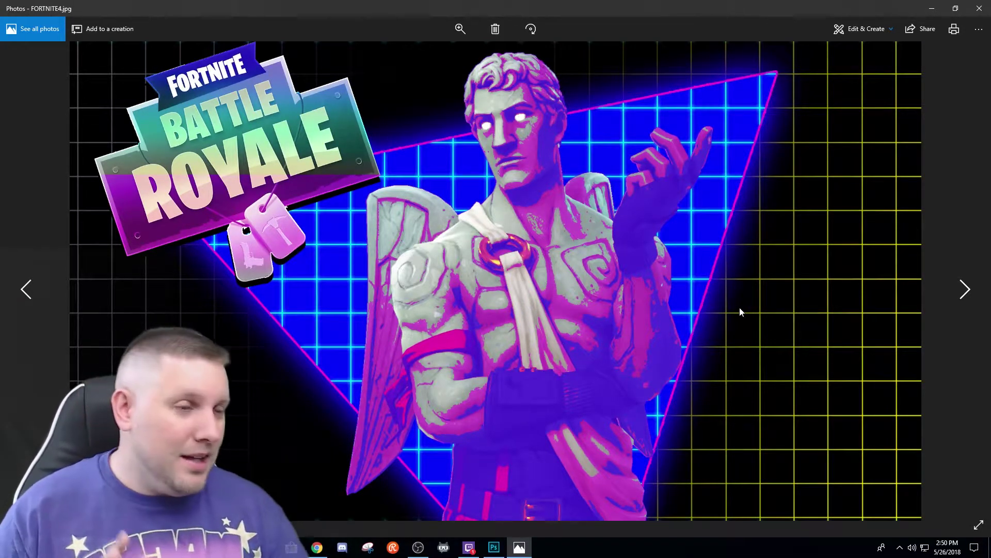
left_click(979, 8)
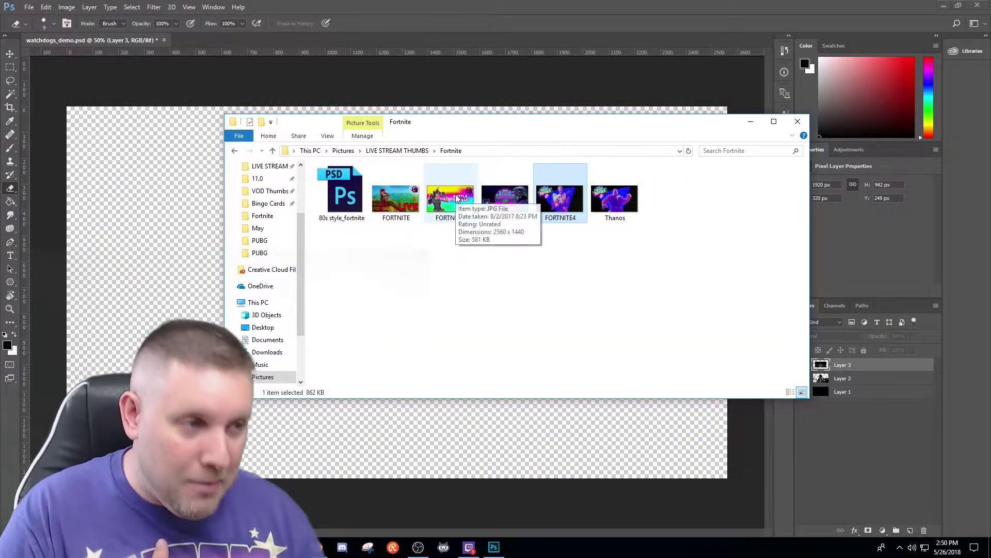
double_click(504, 208)
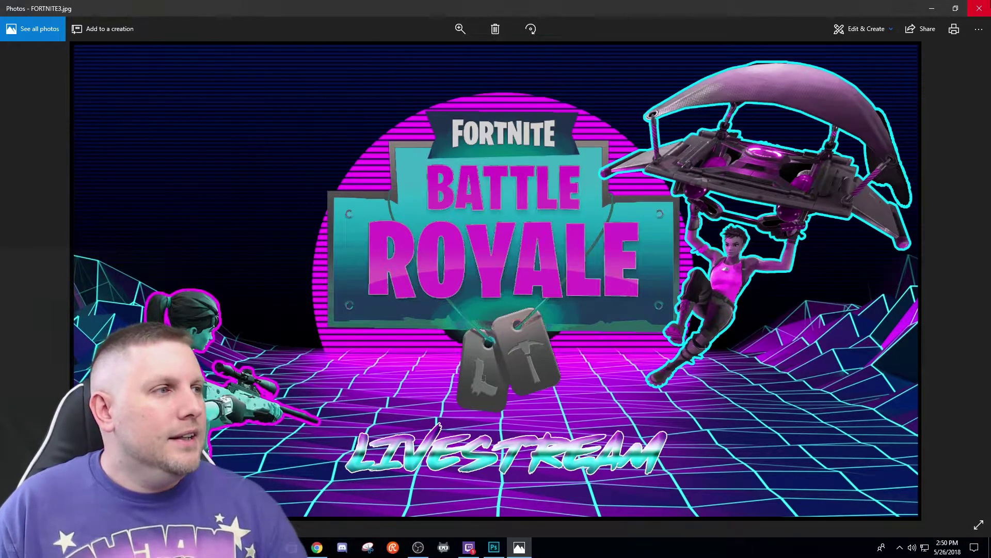
left_click(979, 8)
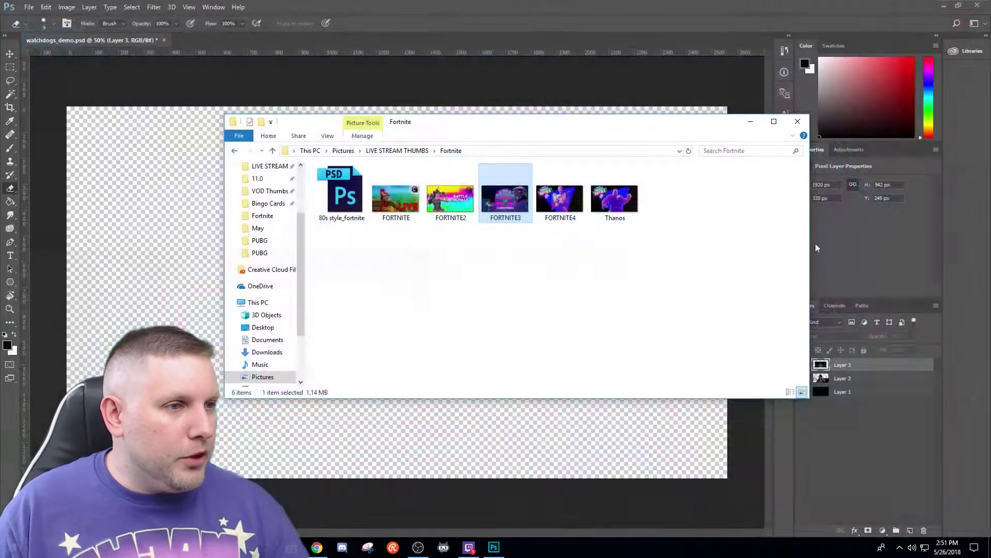
double_click(625, 205)
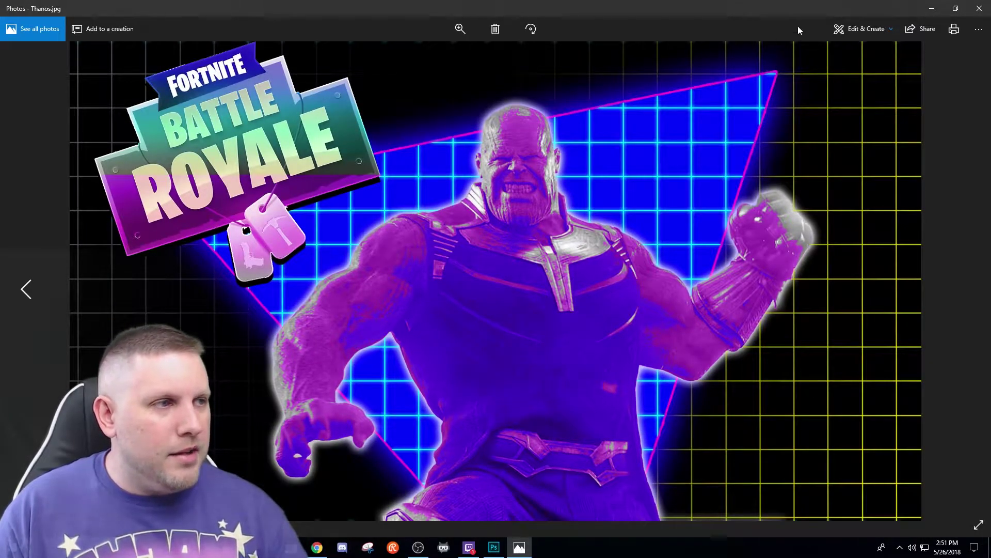
left_click(979, 9)
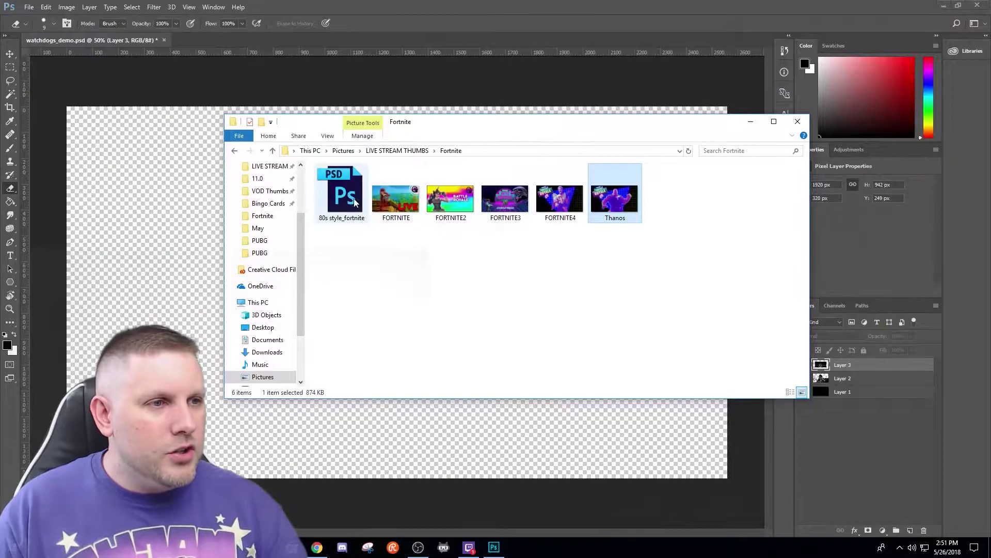
Return to the LIVE STREAM THUMBS folder and view the Hunt thumbnail, closing the image
left_click(397, 150)
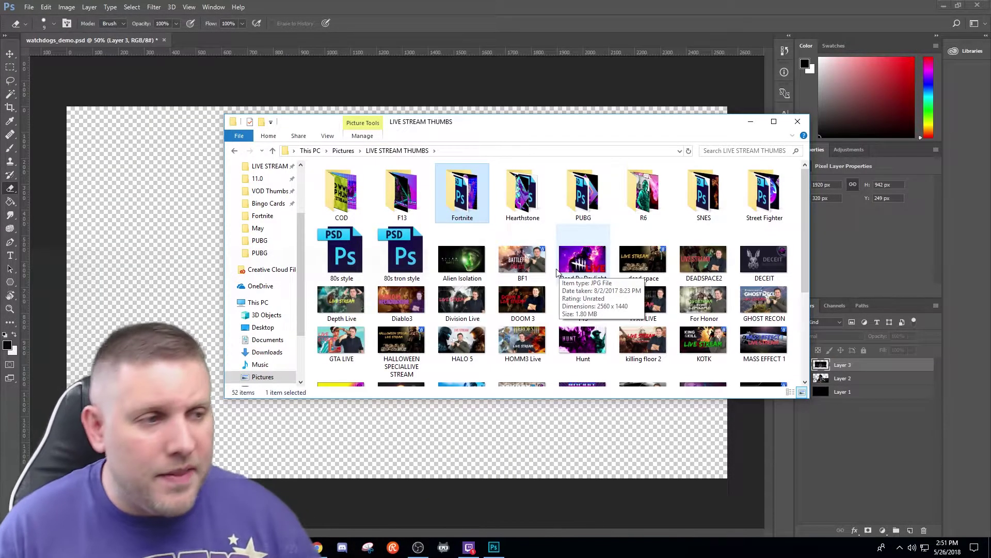
double_click(575, 336)
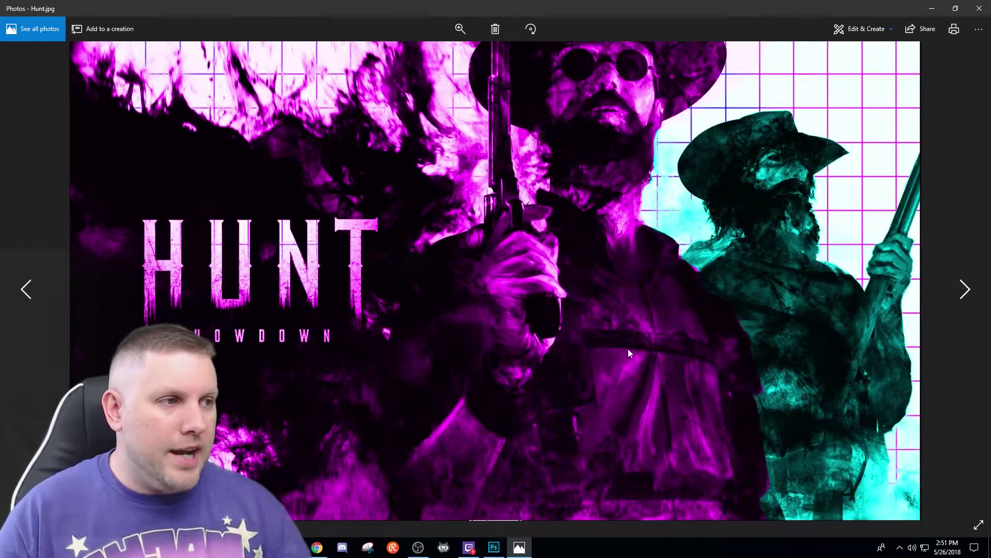
left_click(980, 8)
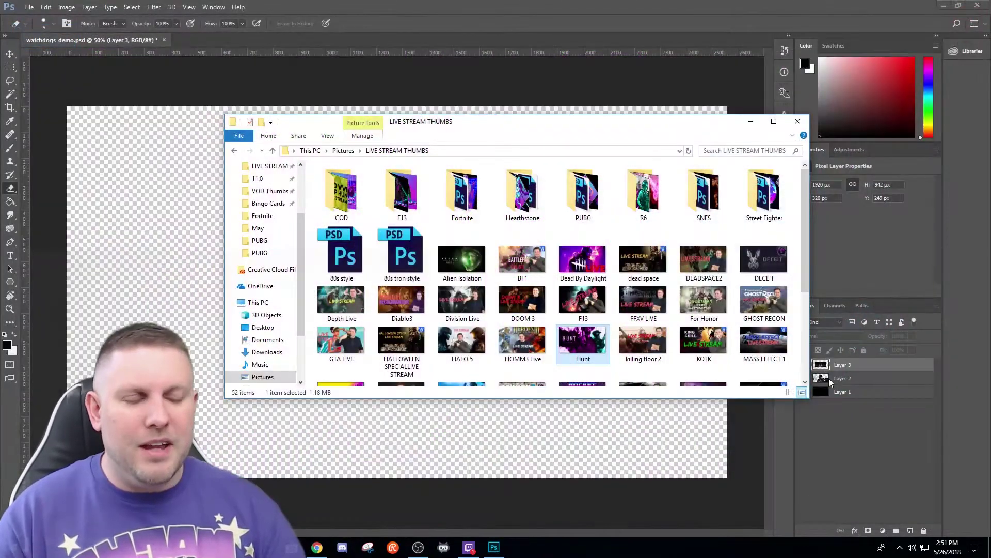
View the three 80s-style Watch Dogs thumbnails, Watchdogs1_80s3, Watchdogs1_80s2 and Watchdogs1_80s, closing each image
scroll(681, 336, "down", 3)
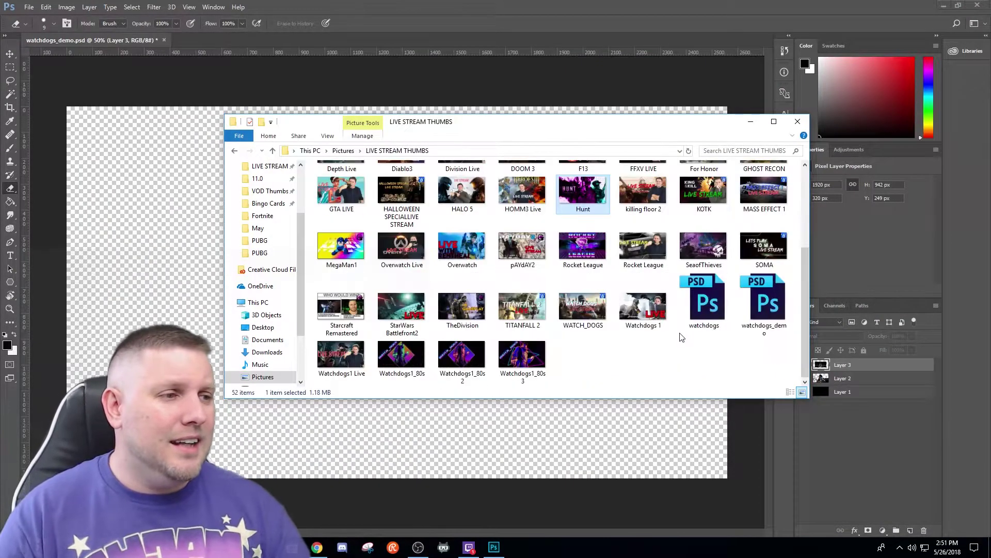
double_click(519, 346)
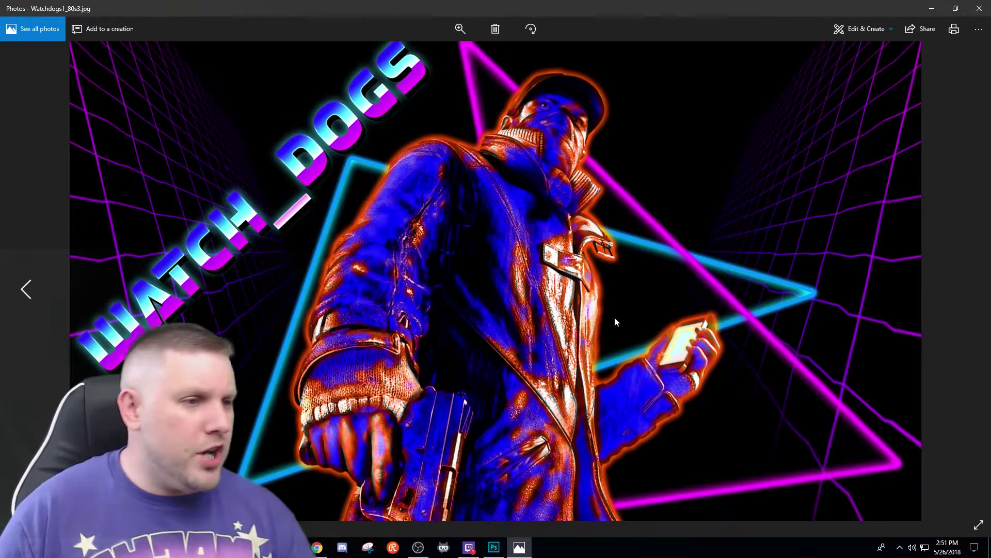
left_click(980, 8)
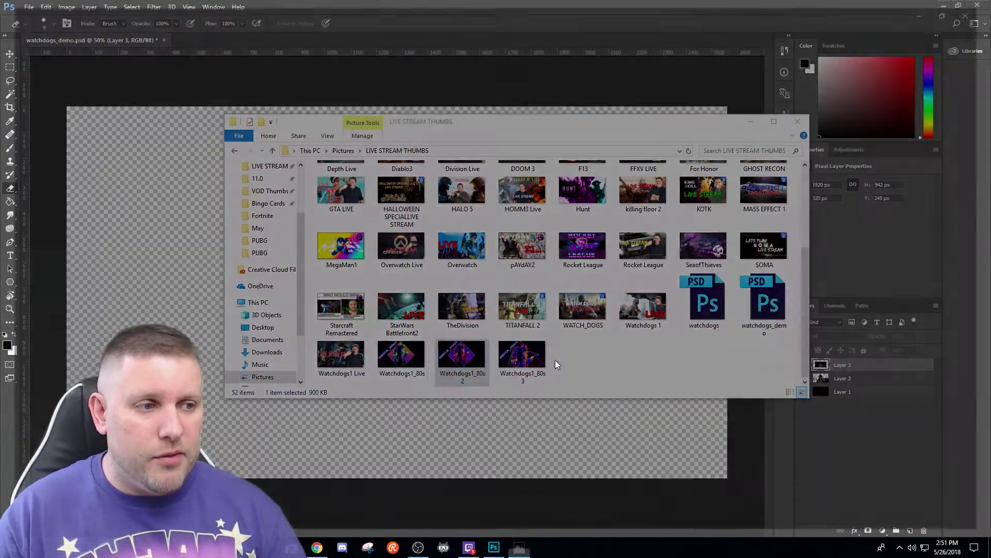
key("Return")
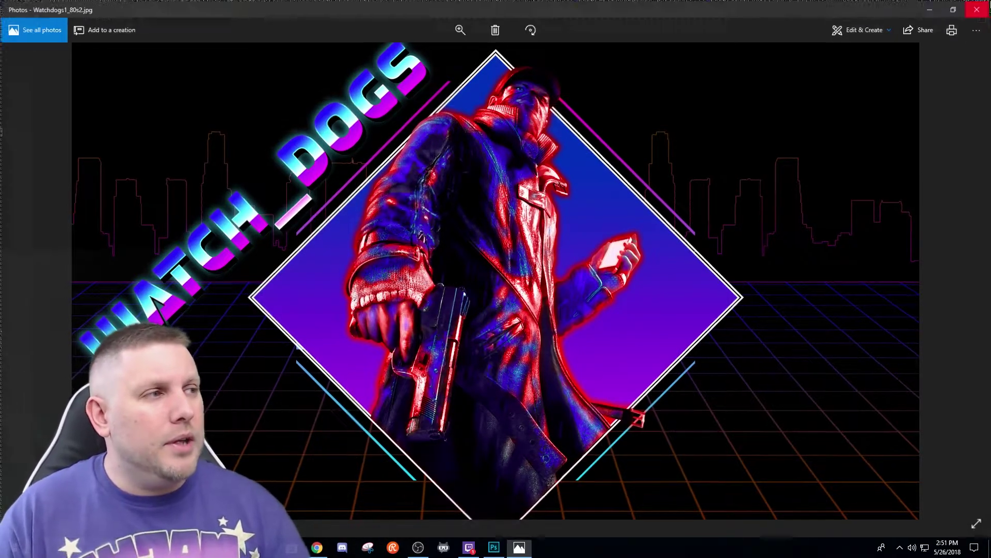
left_click(979, 8)
double_click(400, 353)
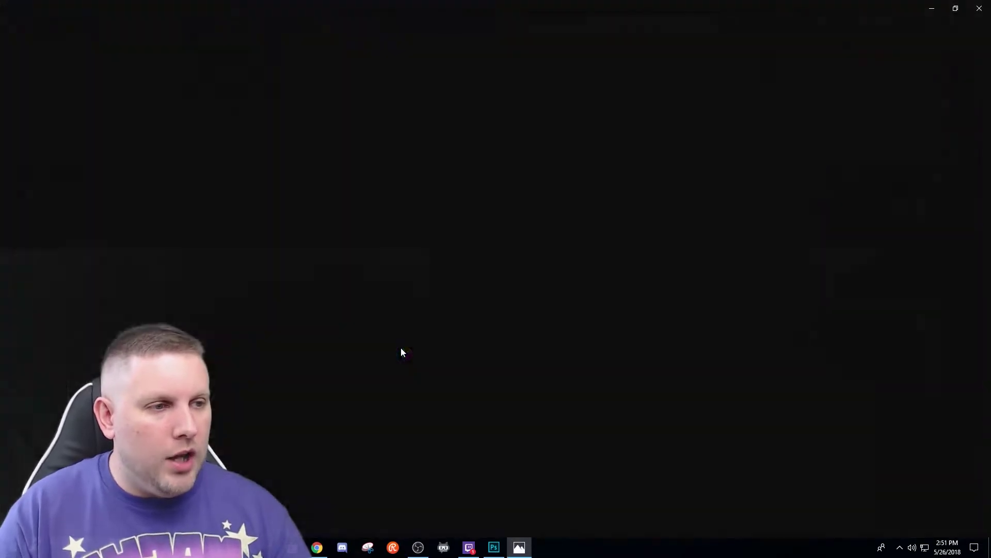
left_click(980, 8)
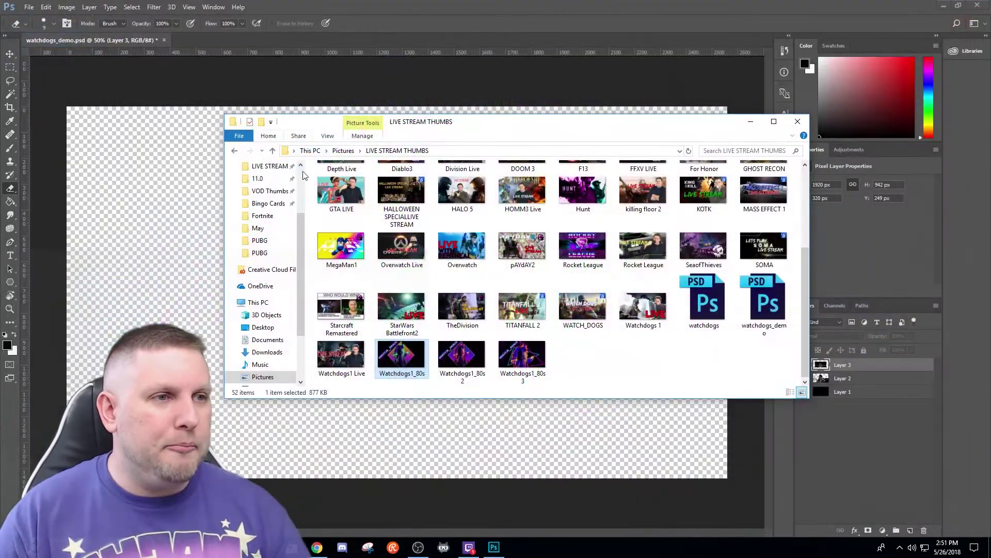
Open the COD subfolder of LIVE STREAM THUMBS and view the COD WW2RED thumbnail, closing the image
left_click(343, 150)
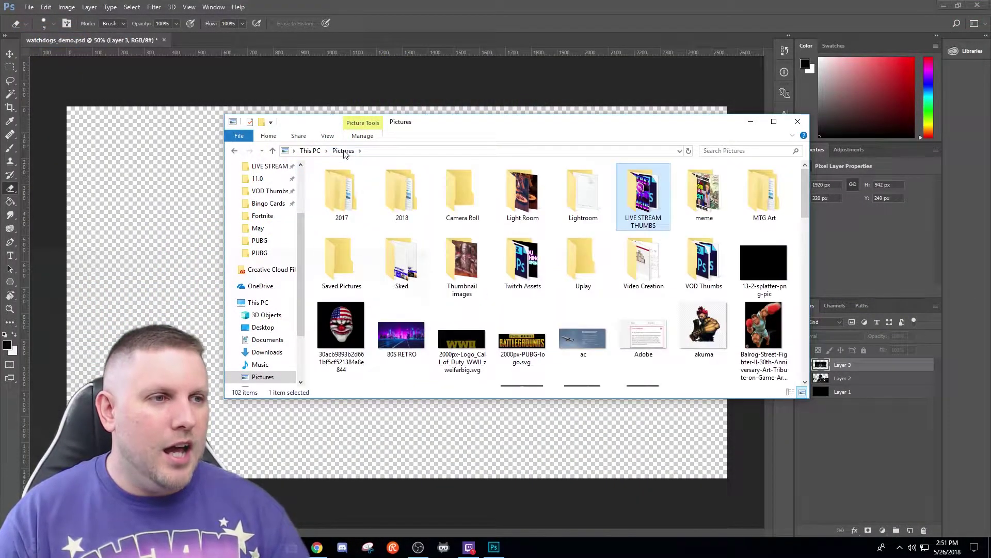
left_click(237, 151)
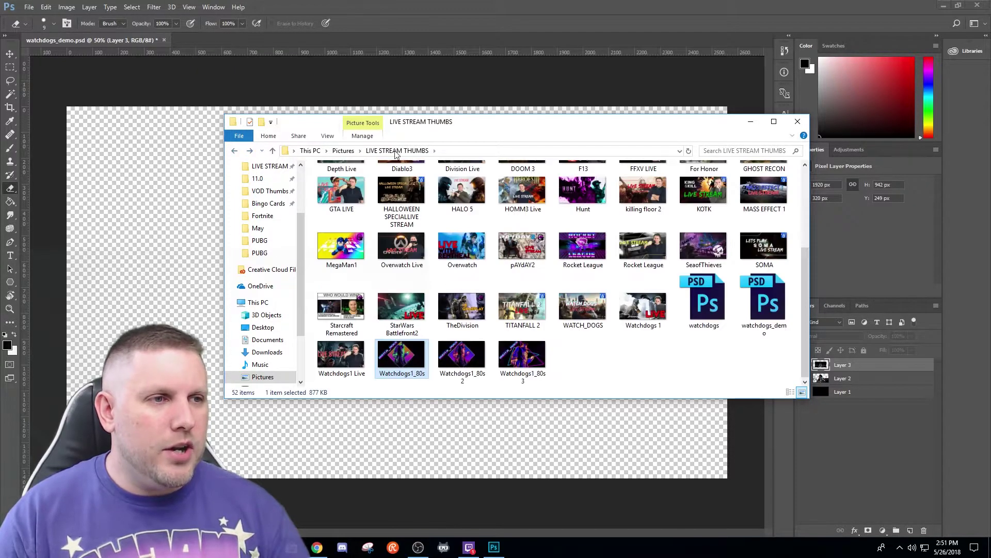
scroll(463, 300, "up", 3)
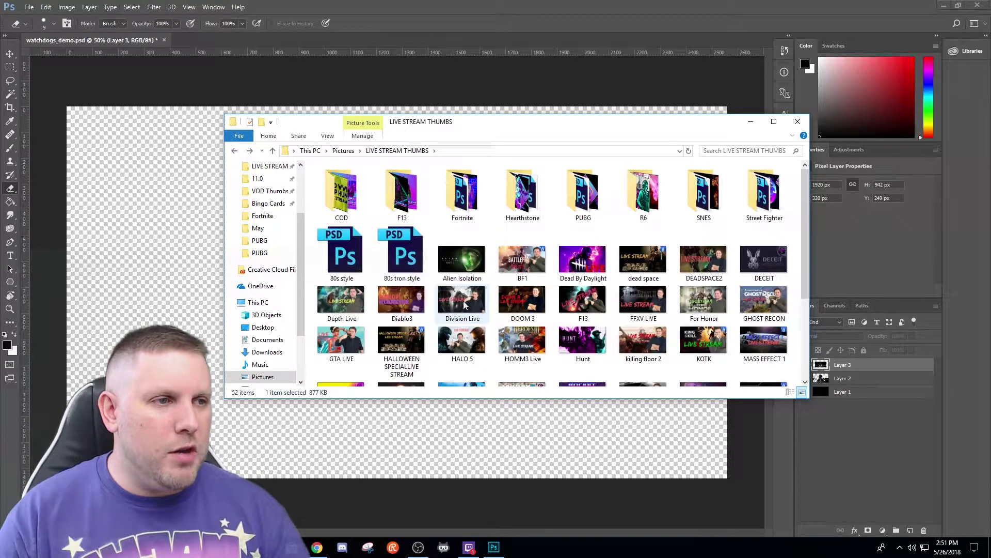
double_click(353, 203)
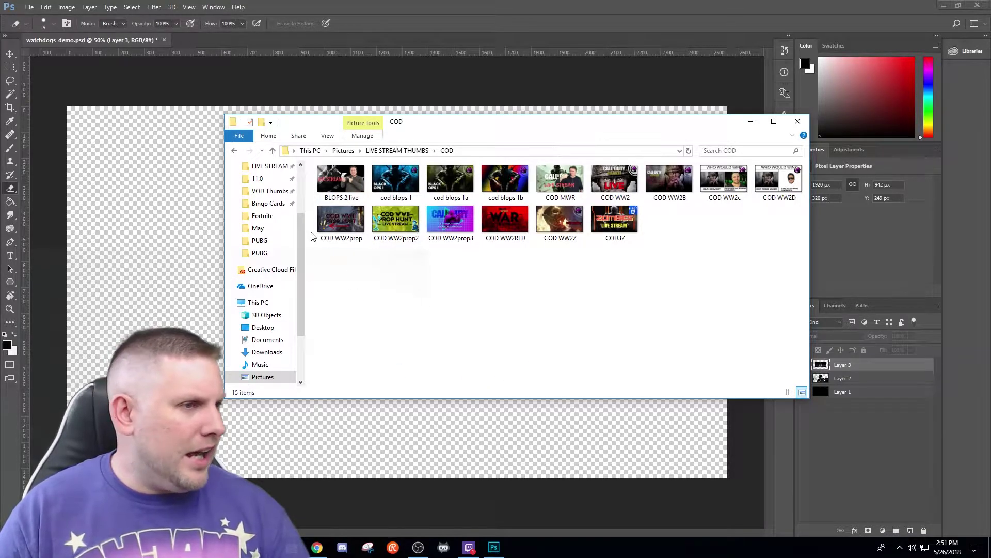
double_click(508, 221)
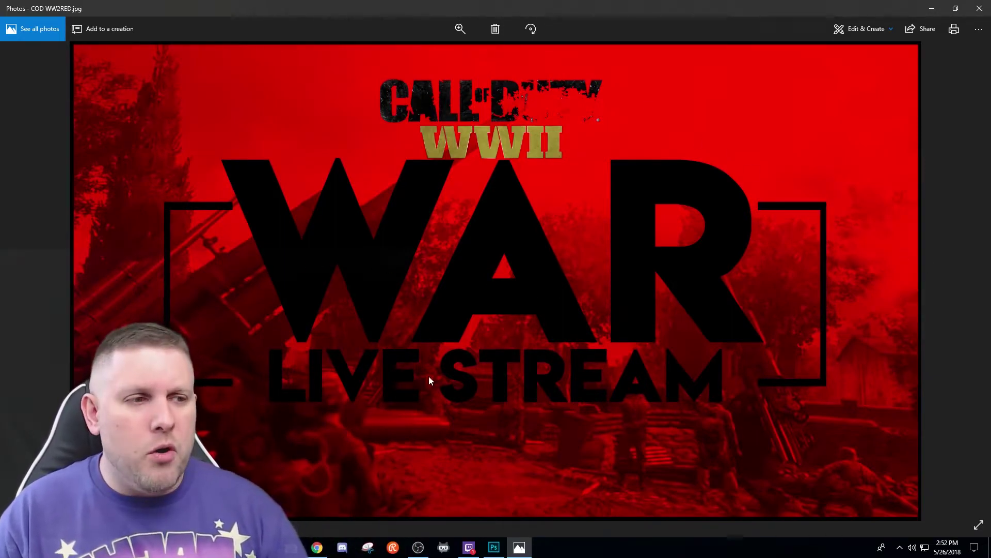
left_click(979, 8)
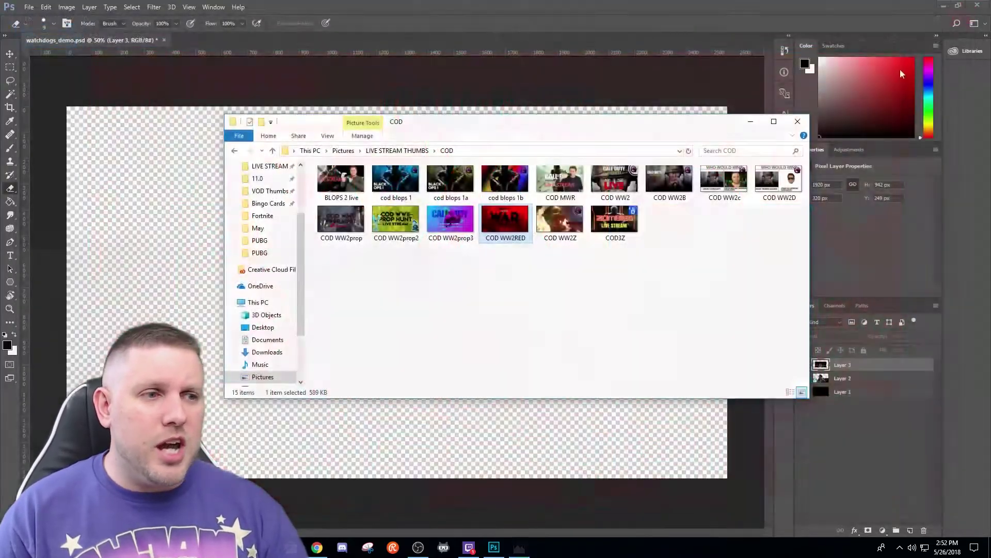
View the COD WW2prop3 thumbnail in the COD folder, closing the image
double_click(457, 213)
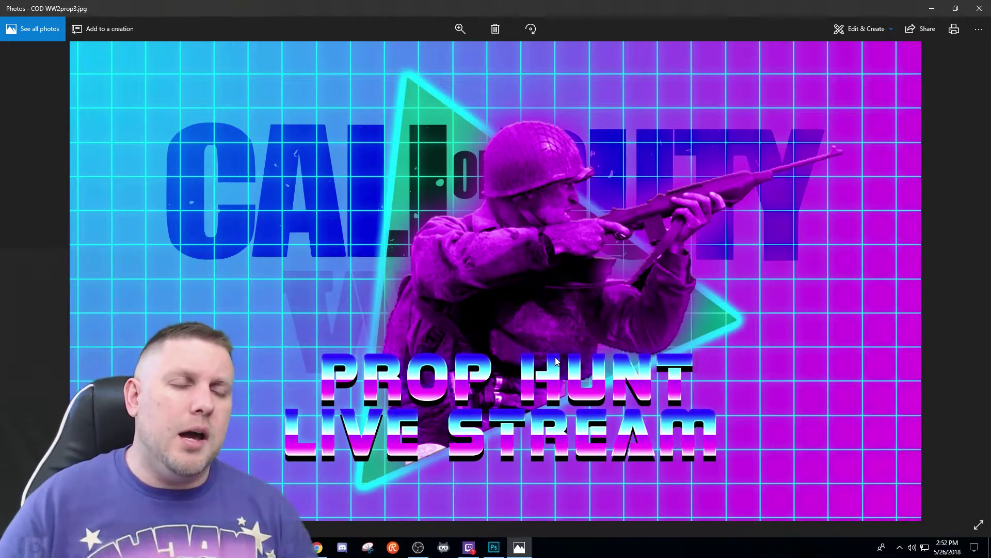
left_click(978, 8)
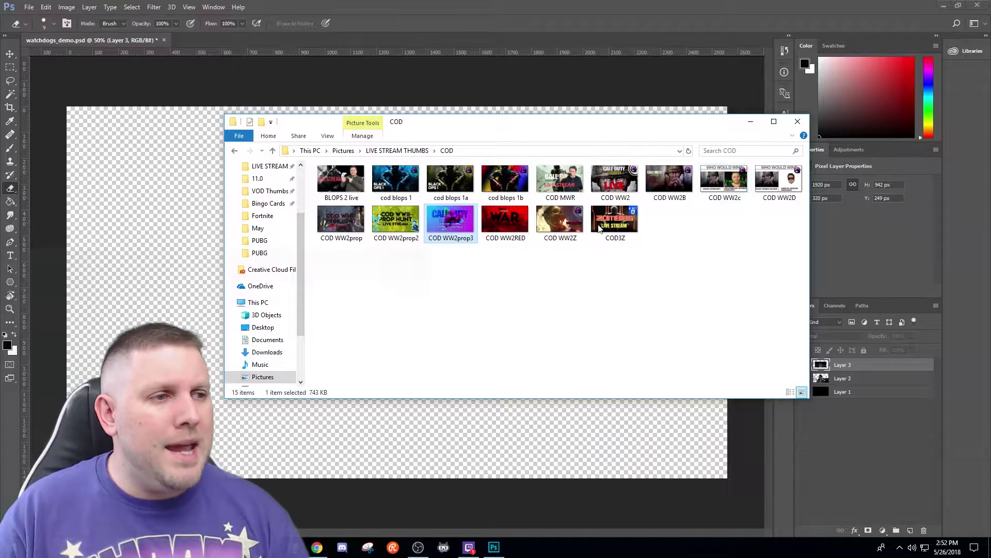
double_click(454, 229)
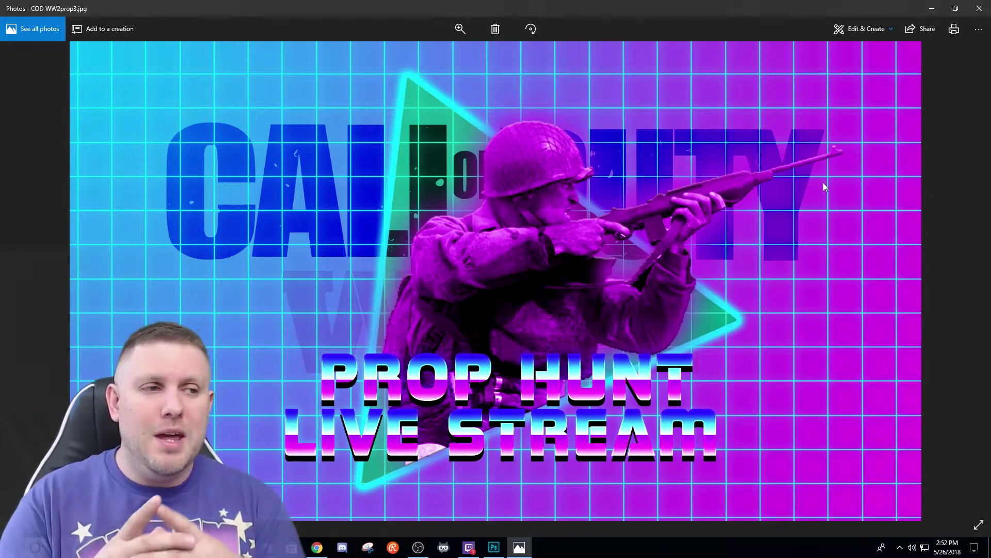
left_click(979, 8)
Switch to Chrome, maximize the WeAreGamers Twitter profile and look through its May and April tweets for thumbnail artwork
left_click(318, 549)
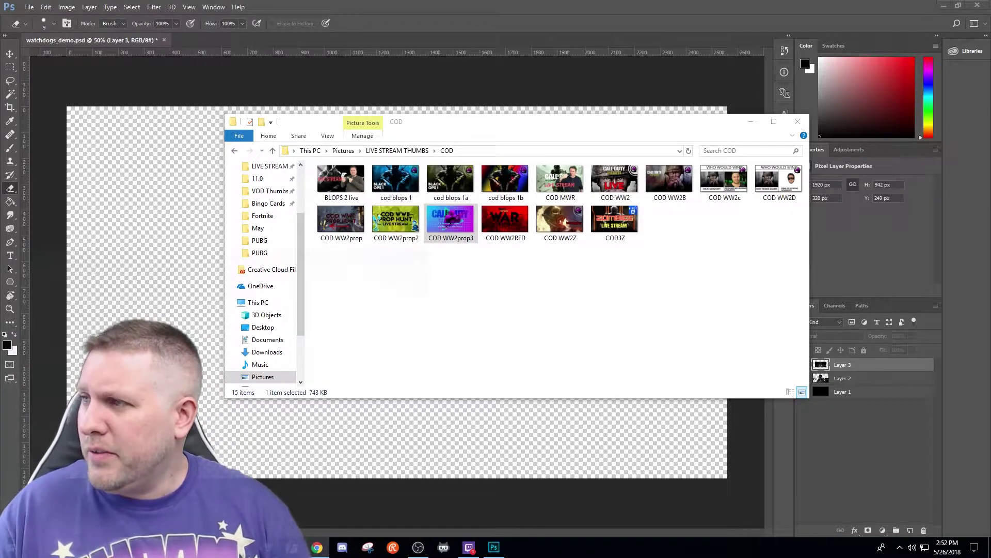
key("alt+Tab")
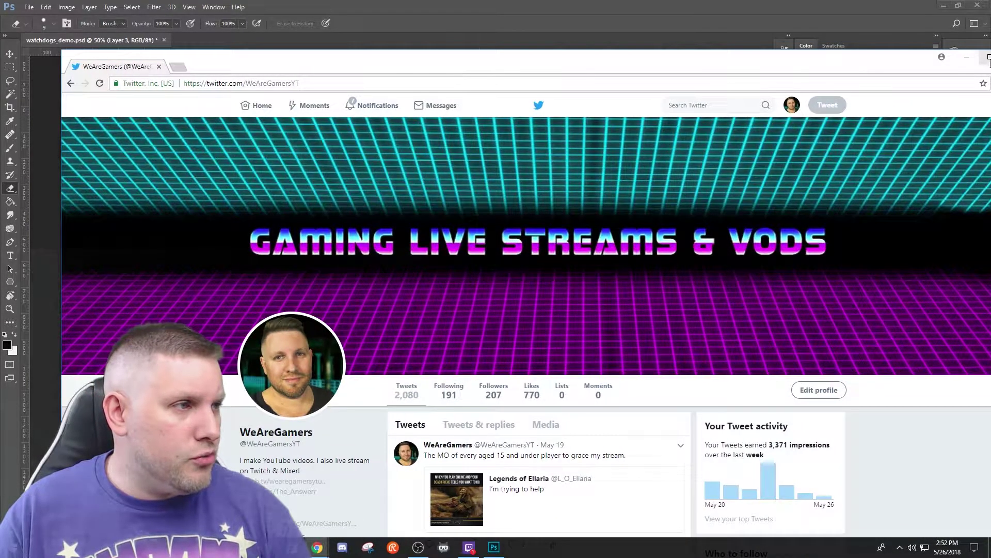
double_click(935, 72)
scroll(433, 162, "down", 3)
scroll(433, 162, "down", 8)
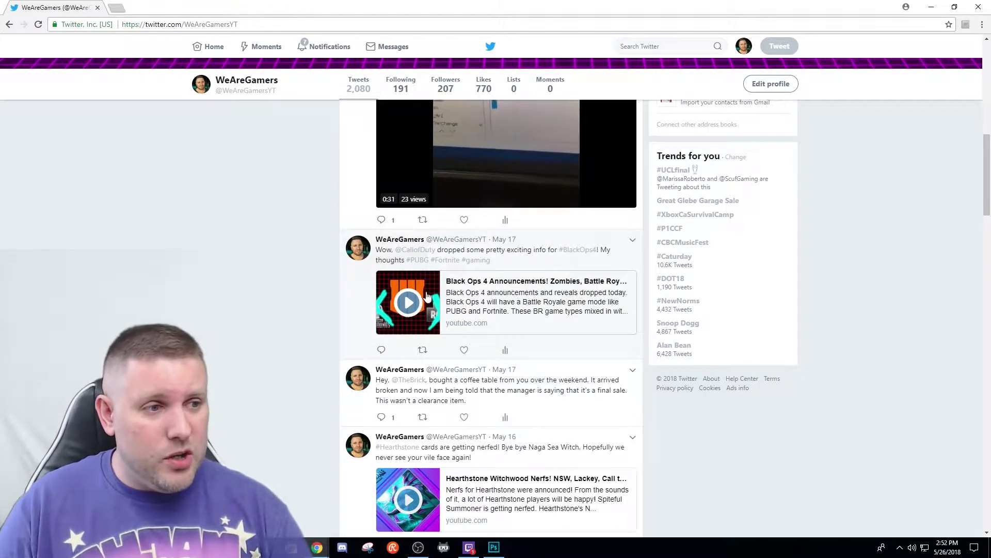
scroll(447, 429, "down", 1)
scroll(448, 429, "down", 3)
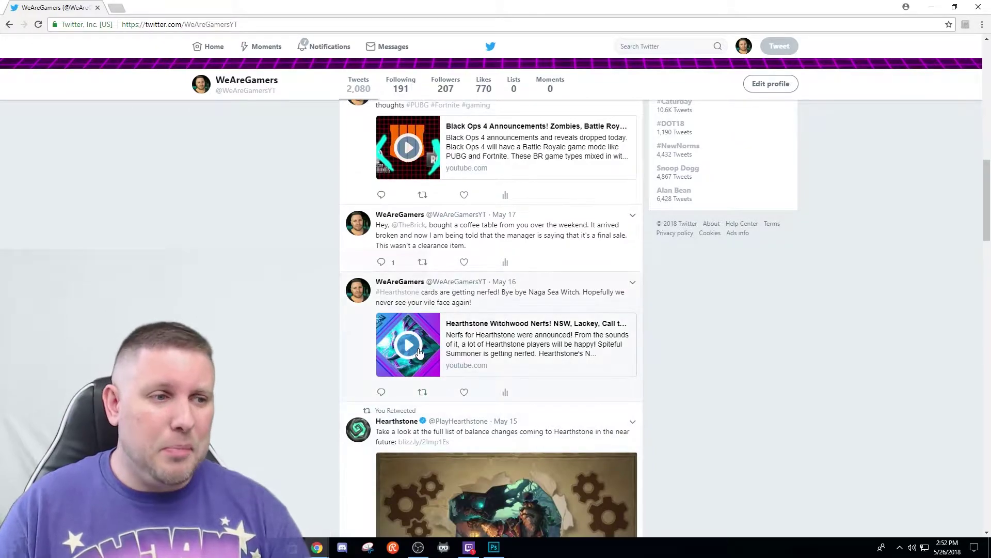
scroll(445, 328, "down", 3)
scroll(445, 329, "down", 15)
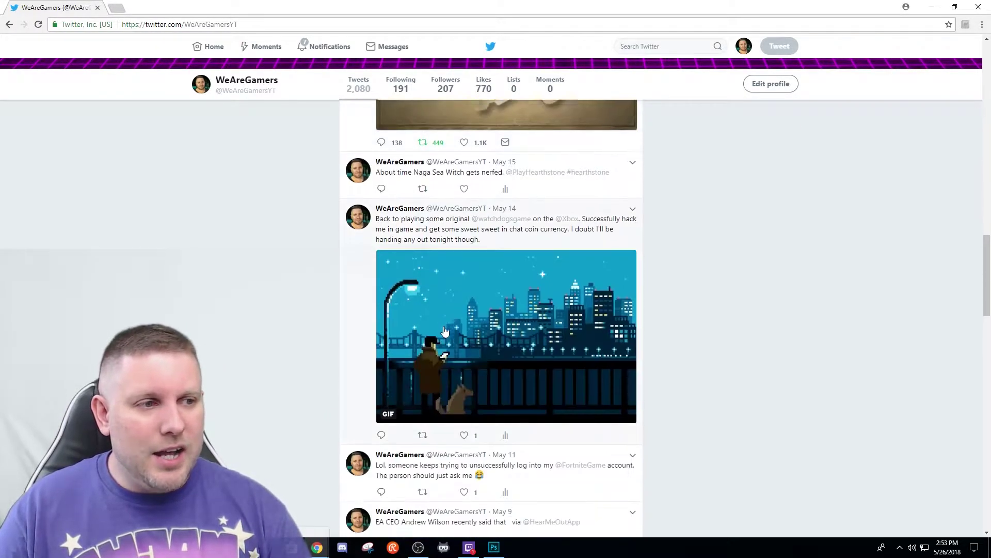
scroll(444, 329, "up", 4)
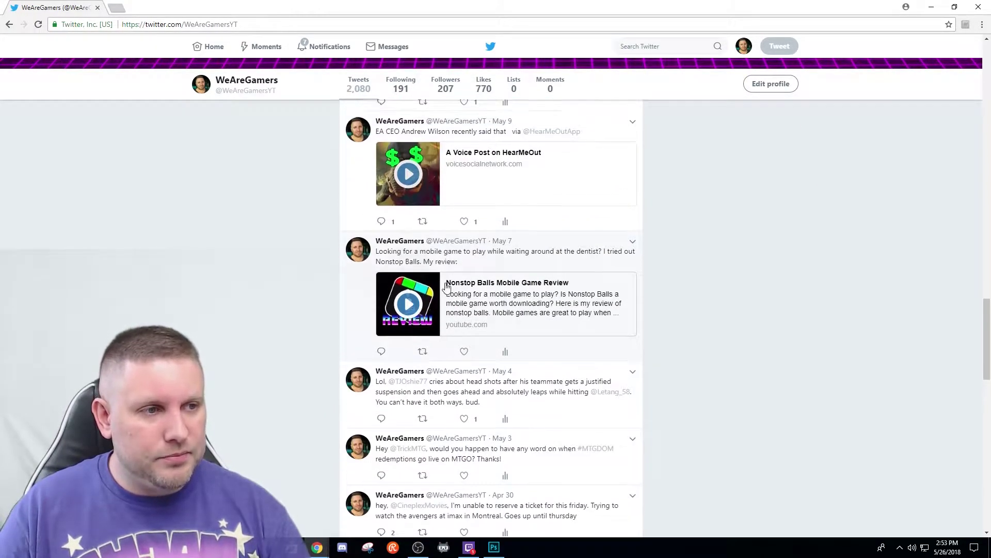
scroll(428, 269, "down", 12)
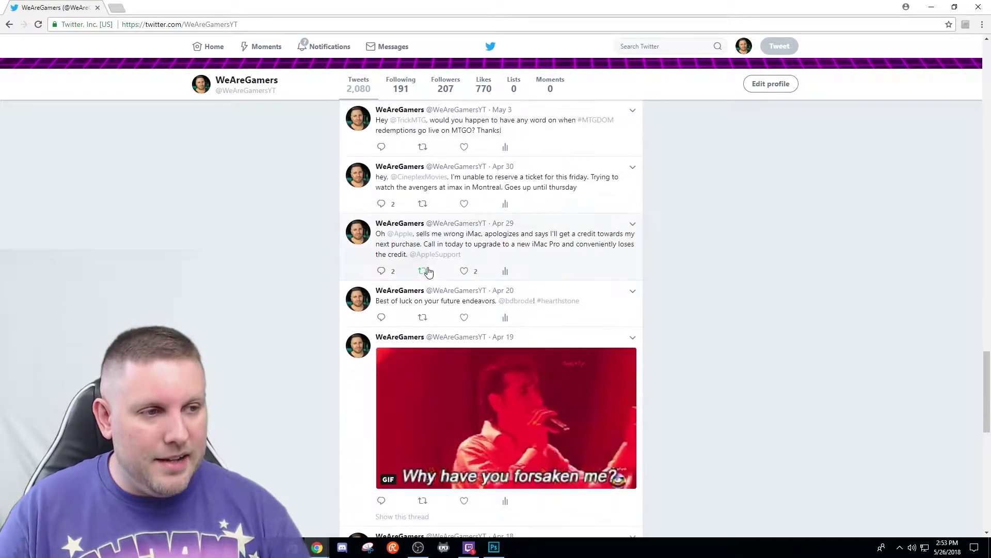
scroll(349, 291, "down", 2)
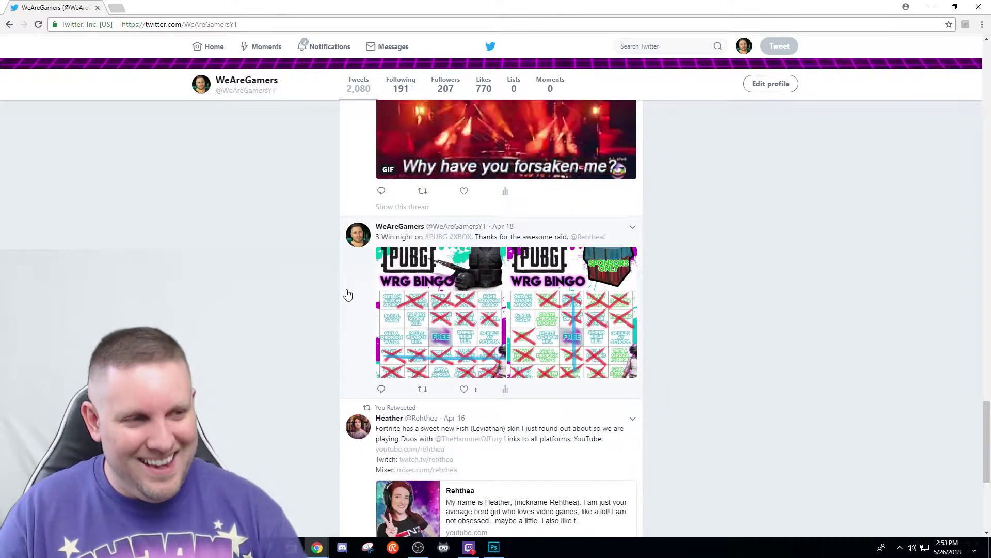
scroll(348, 292, "down", 2)
scroll(347, 292, "up", 3)
scroll(341, 310, "up", 4)
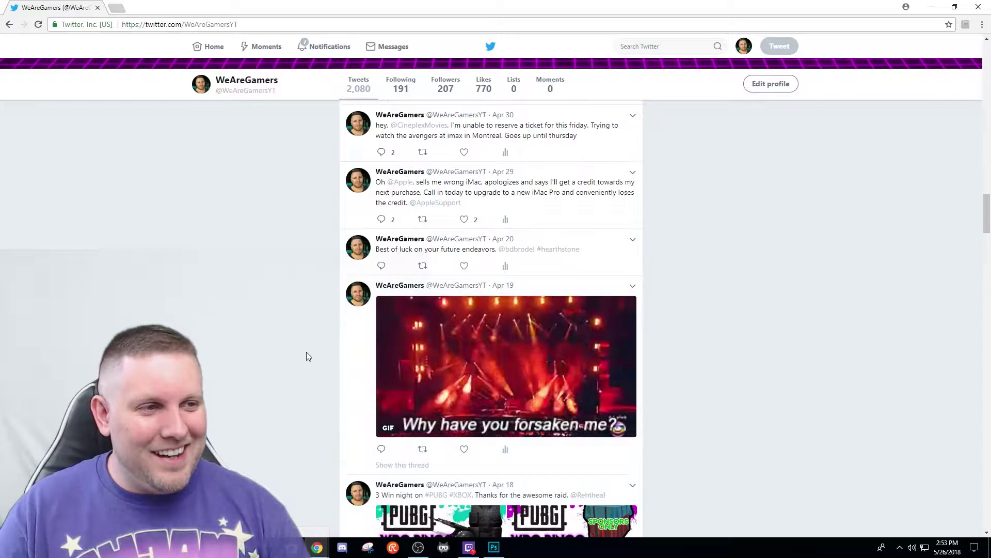
Find the April 14 Hearthstone tweet and view its 115 Packs Livestream image enlarged, closing the image
scroll(307, 364, "down", 7)
scroll(309, 382, "down", 5)
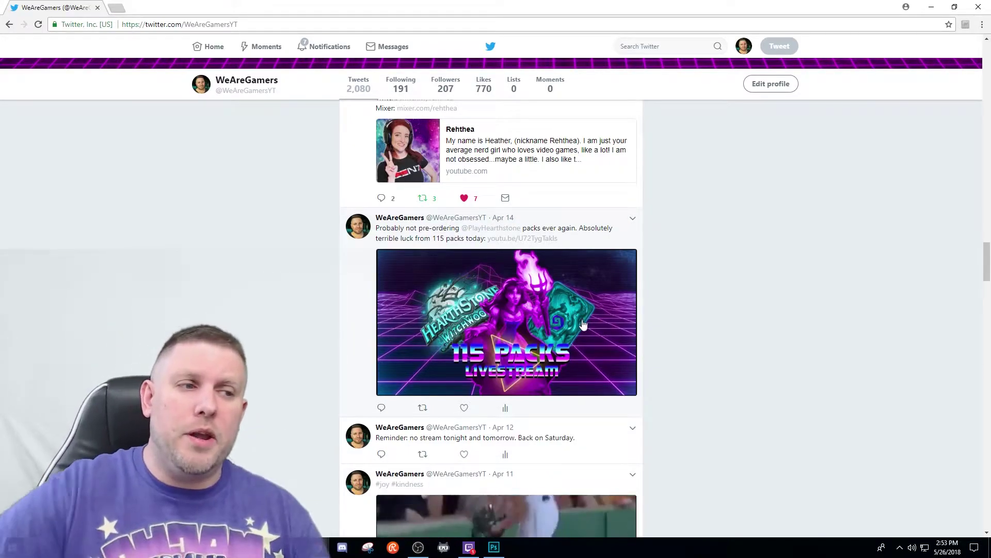
left_click(565, 306)
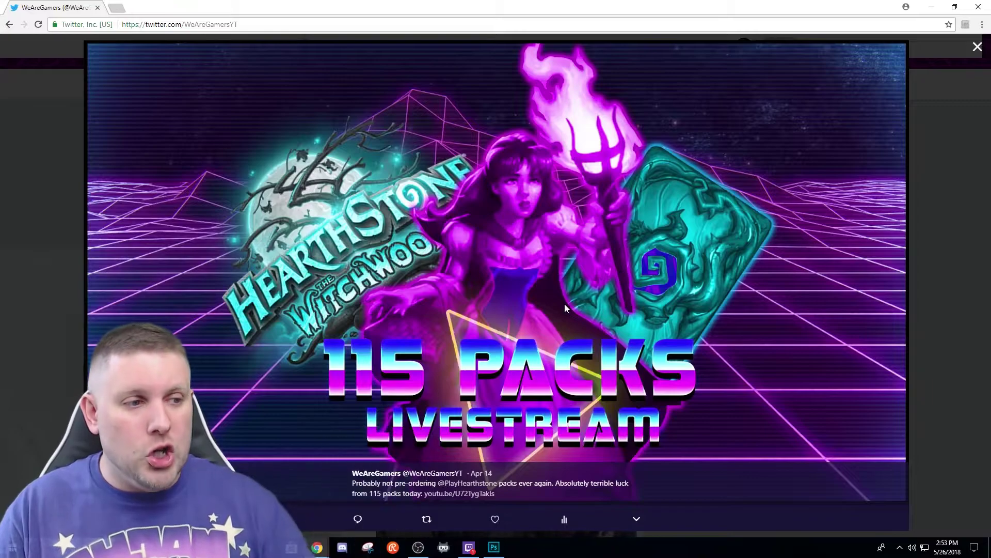
left_click(42, 194)
Find the April 5 Hearthstone Arena tweet and view its green-and-red Part II image enlarged, closing the image
scroll(490, 318, "down", 8)
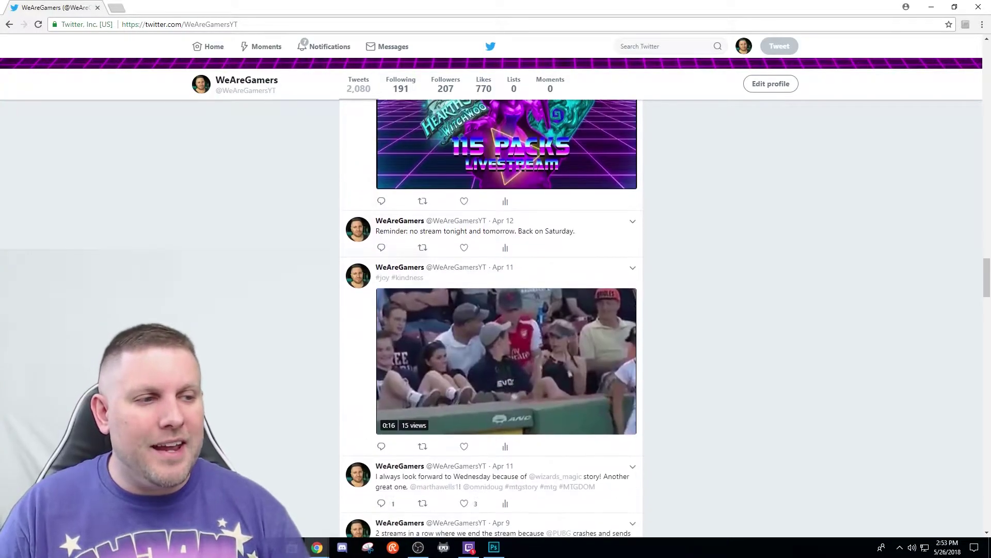
scroll(489, 318, "down", 15)
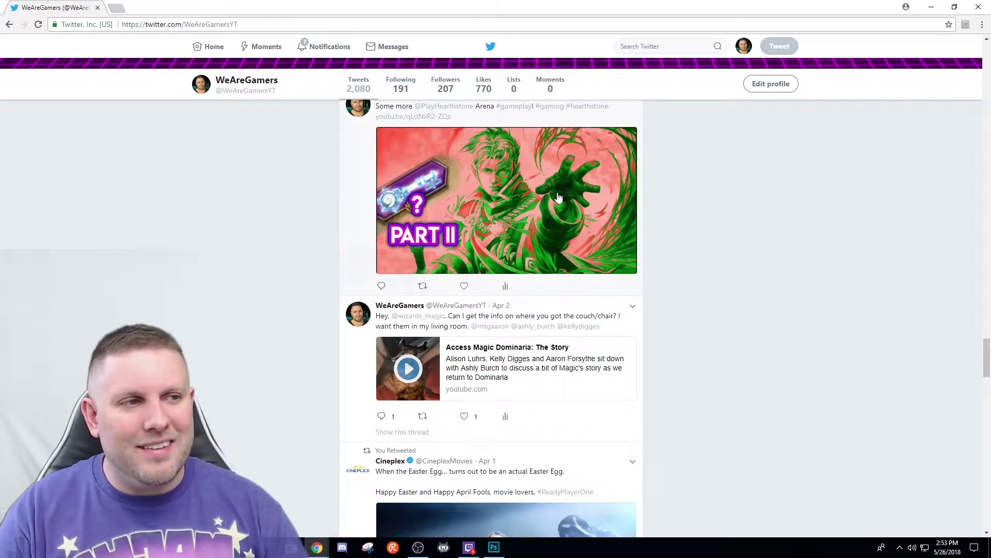
left_click(626, 245)
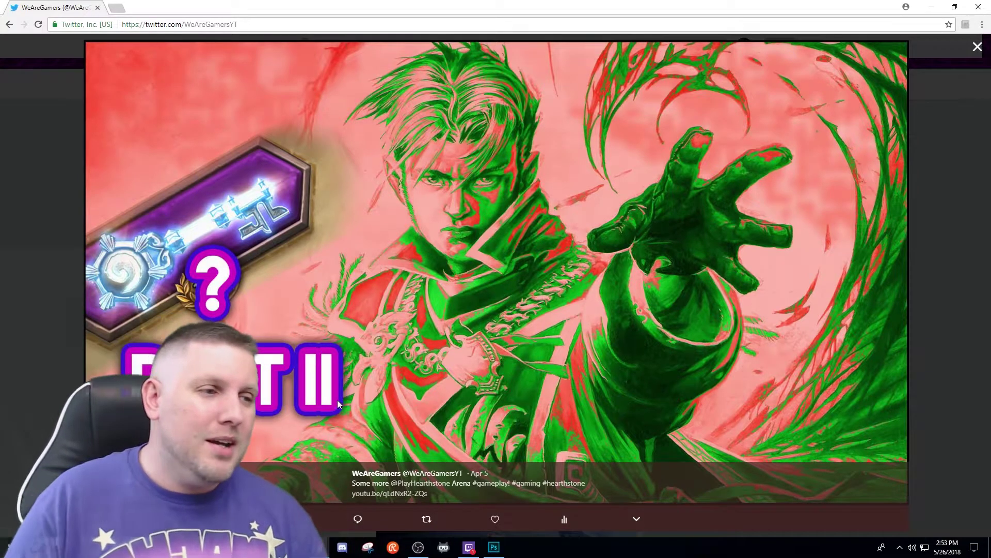
left_click(28, 123)
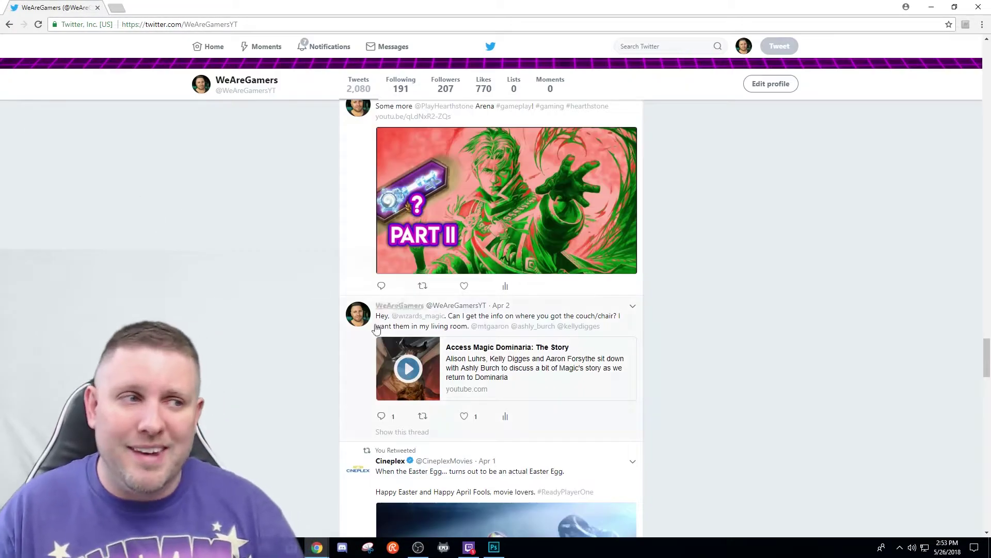
Look through the older tweets down to the April 1 posts for more thumbnail artwork
scroll(516, 362, "down", 4)
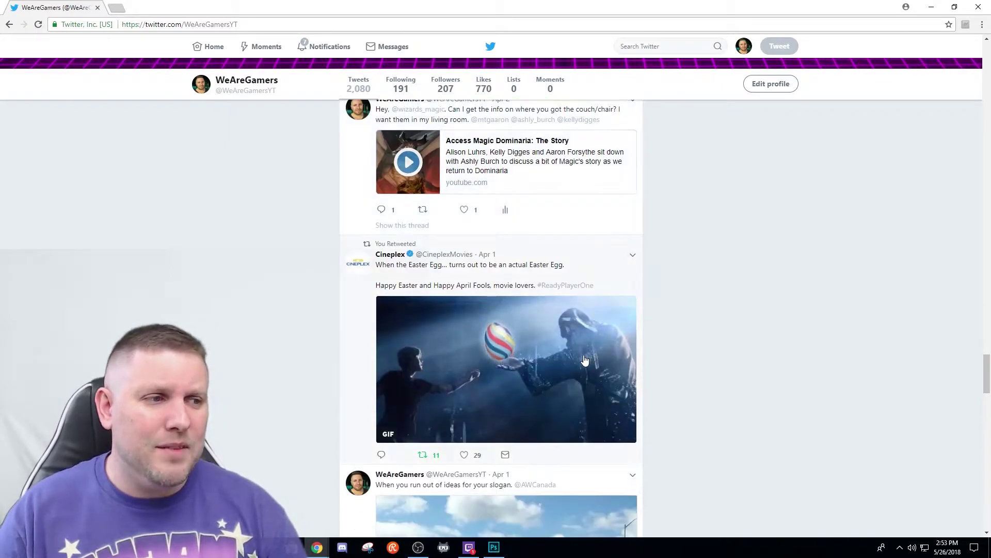
scroll(569, 371, "down", 6)
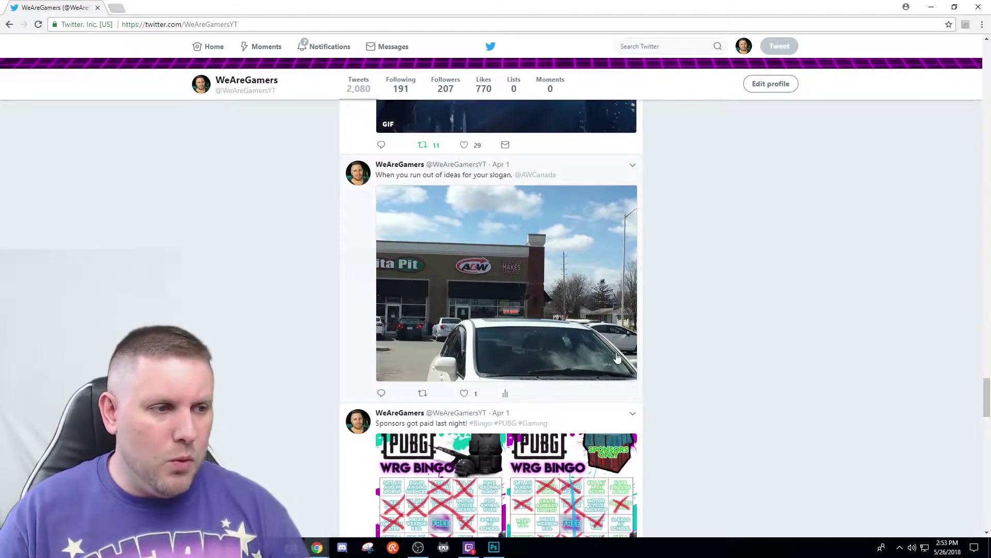
scroll(646, 369, "down", 4)
scroll(712, 370, "down", 1)
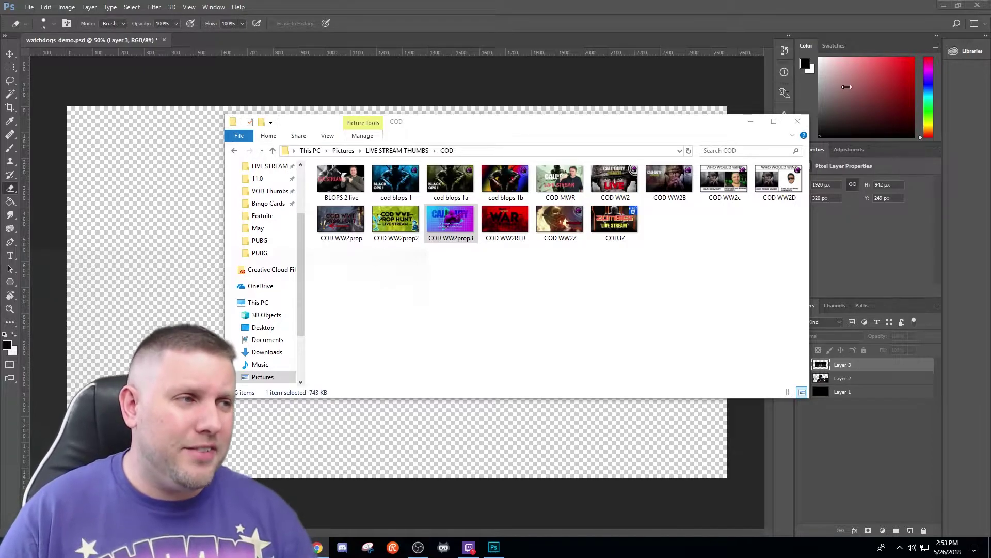
Close the COD folder window and return to the watchdogs_demo.psd document in Photoshop
left_click(798, 121)
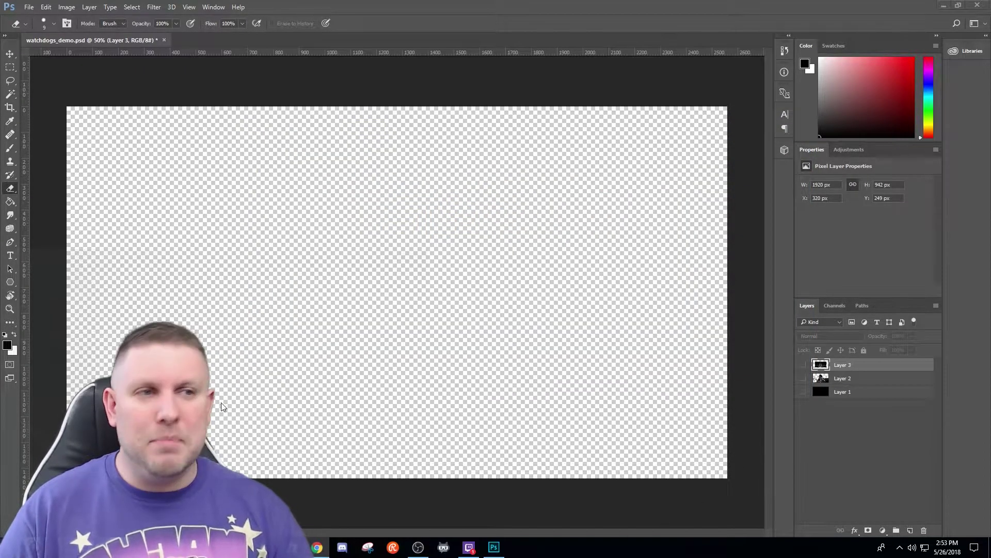
left_click(28, 6)
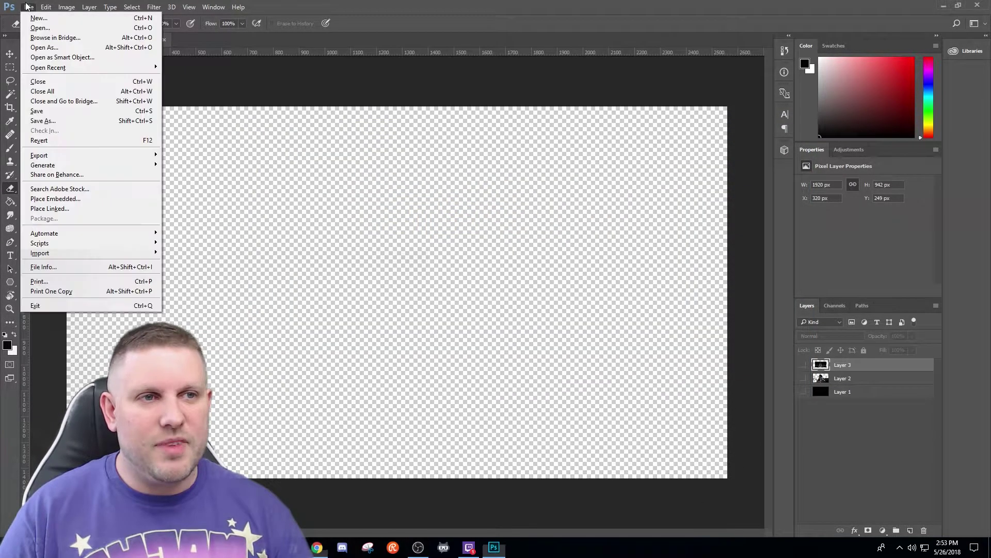
left_click(36, 29)
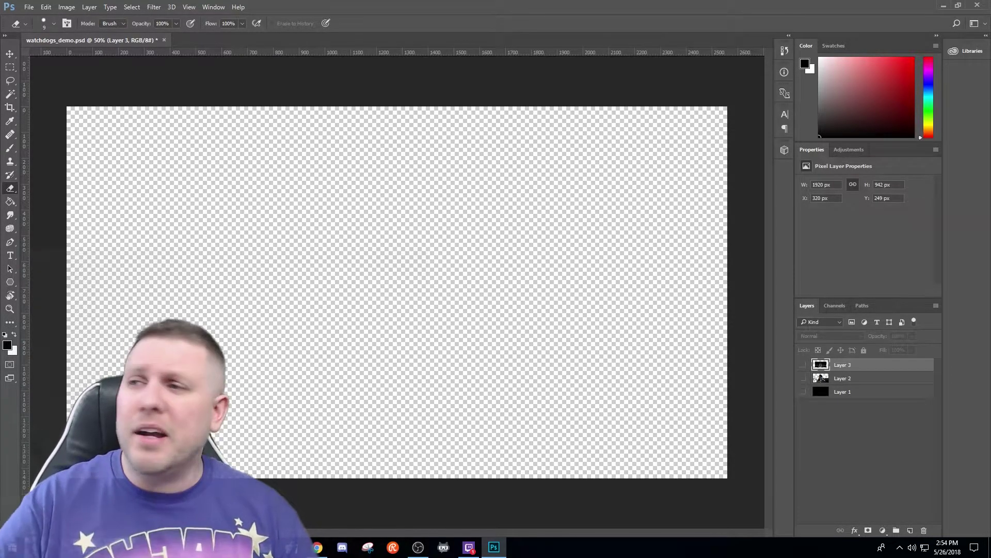
Bring the browser window with the 80s cyberpunk image results onto this screen, maximize it and look over the images
left_click_drag(990, 232, 200, 5)
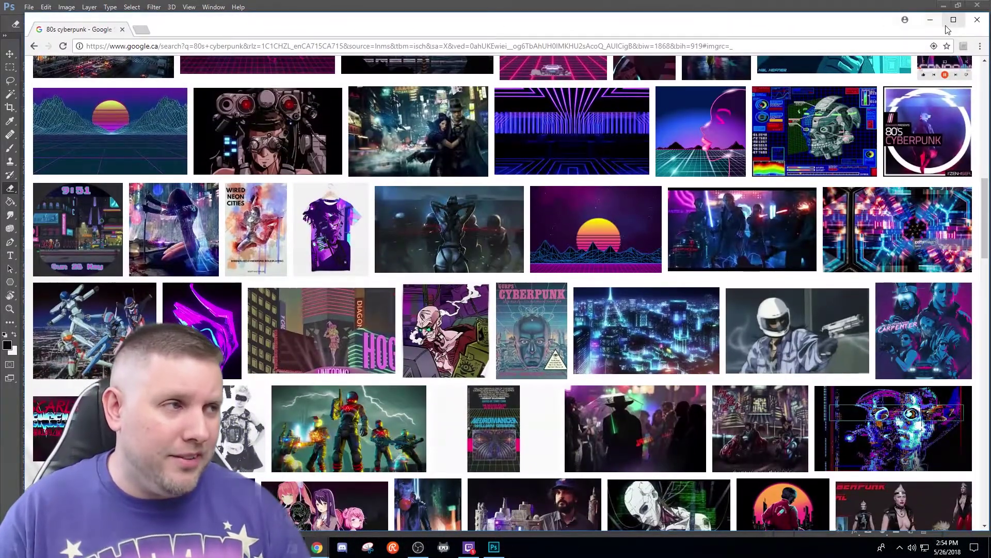
scroll(364, 327, "up", 15)
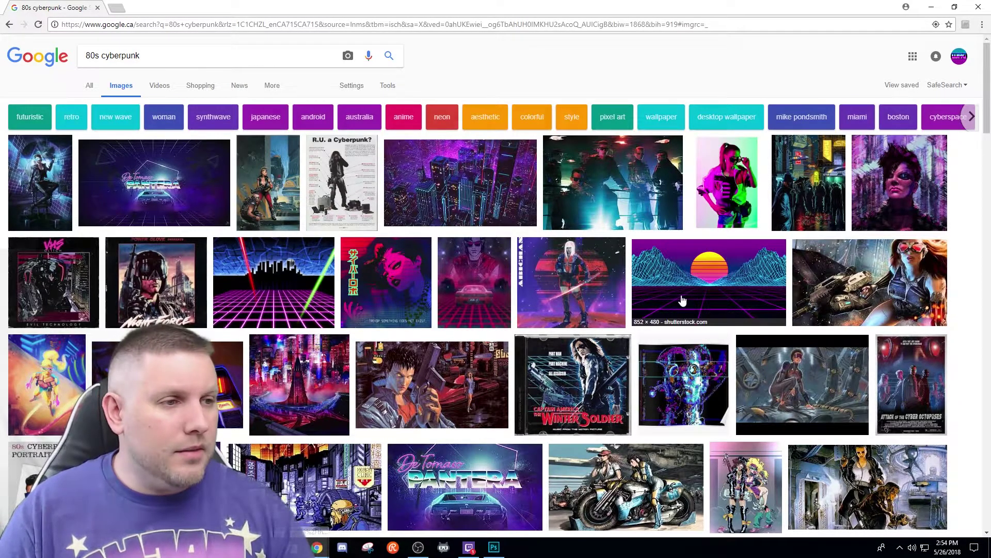
scroll(421, 454, "down", 5)
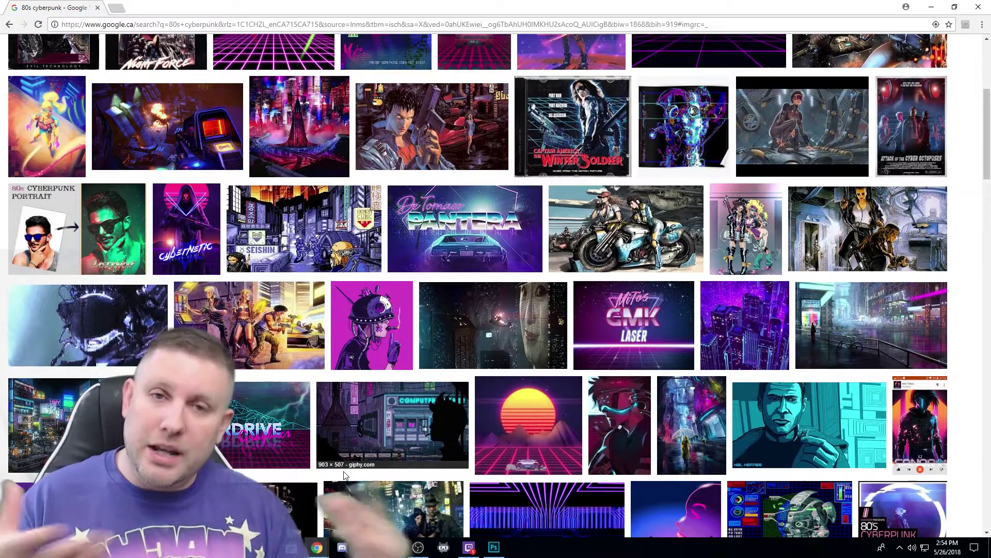
Preview the Overdrive Graphics logo and the Cyberpunk Sunset image from the results, closing each preview
left_click(263, 419)
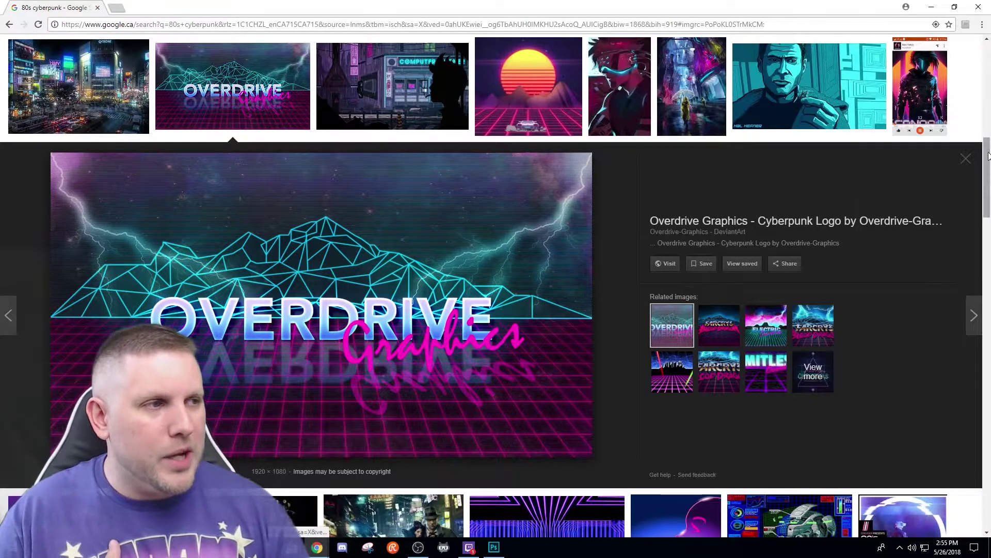
left_click(970, 160)
scroll(536, 227, "up", 2)
left_click(535, 228)
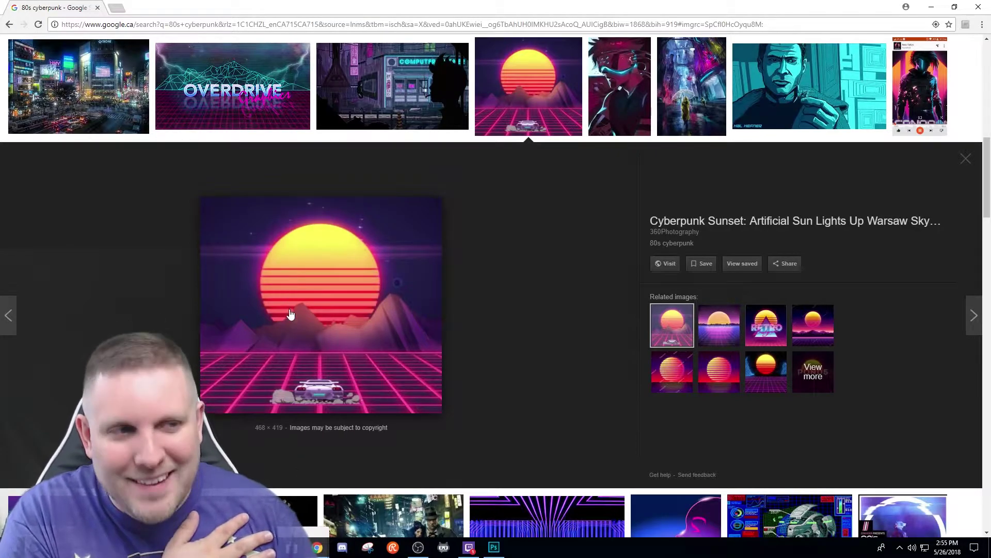
left_click(966, 159)
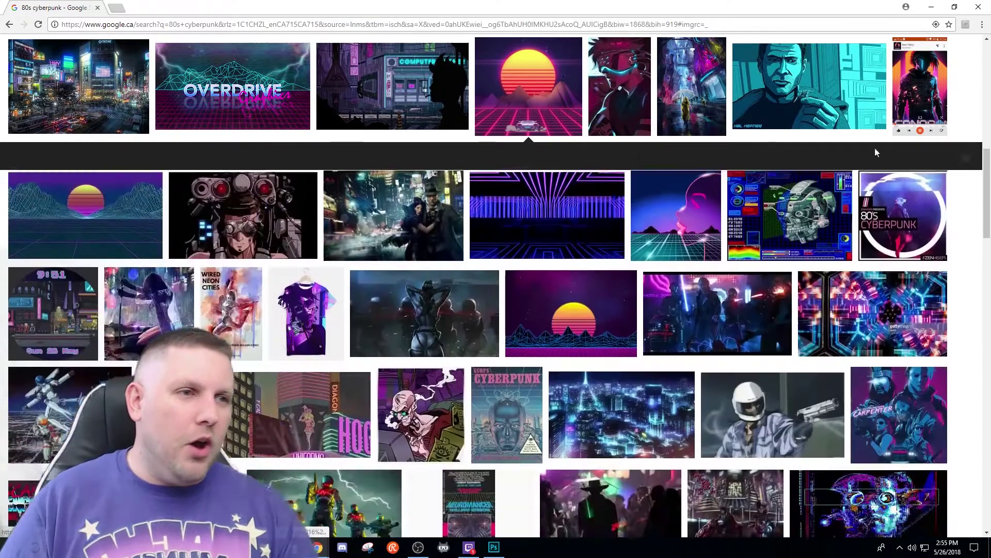
Preview the rainy neon street and the purple city skyline images, closing each preview, and return to the first results
scroll(252, 108, "up", 3)
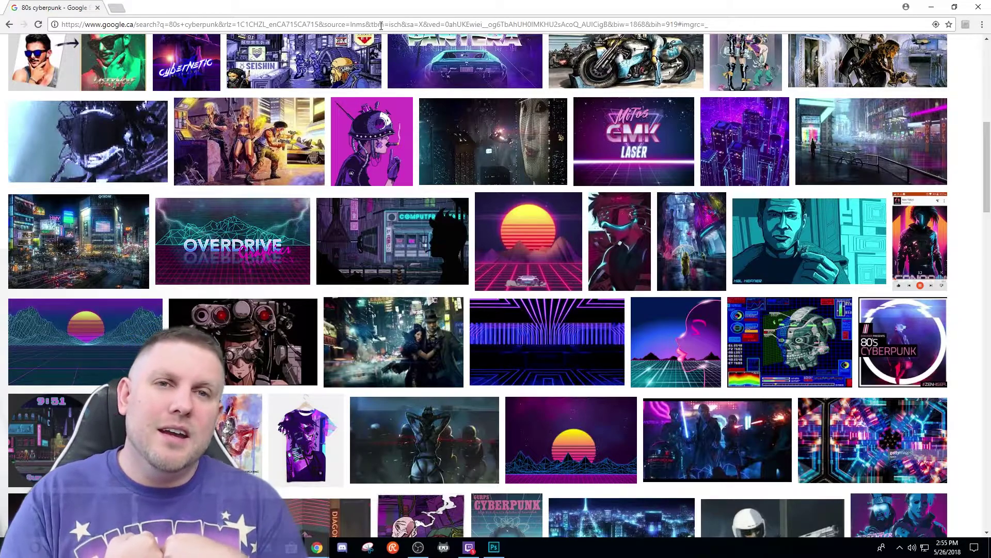
left_click(929, 129)
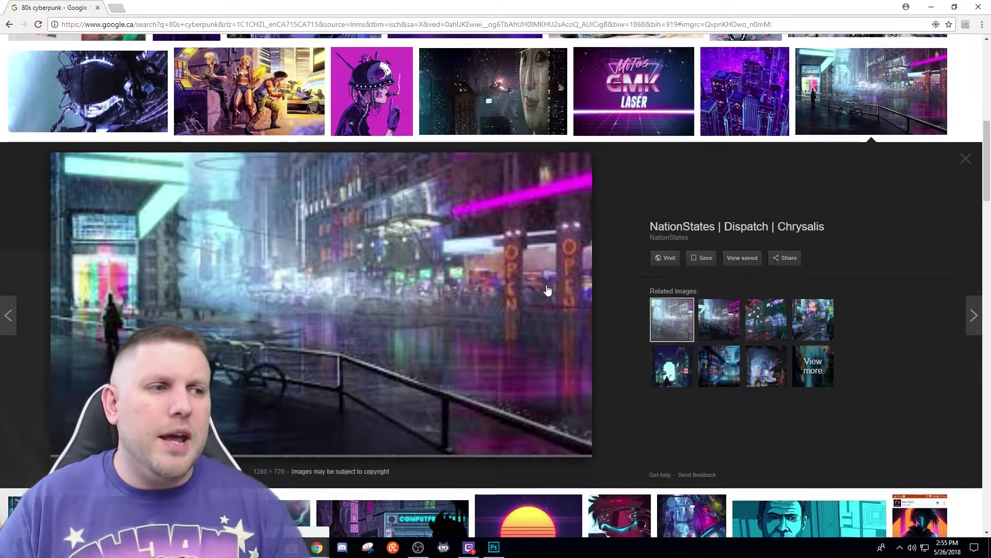
left_click(976, 160)
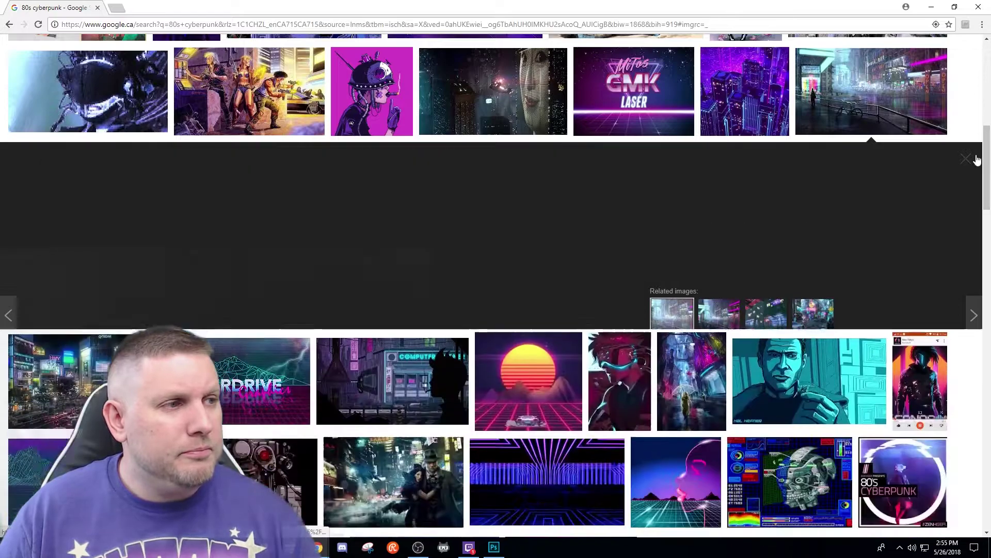
left_click(744, 129)
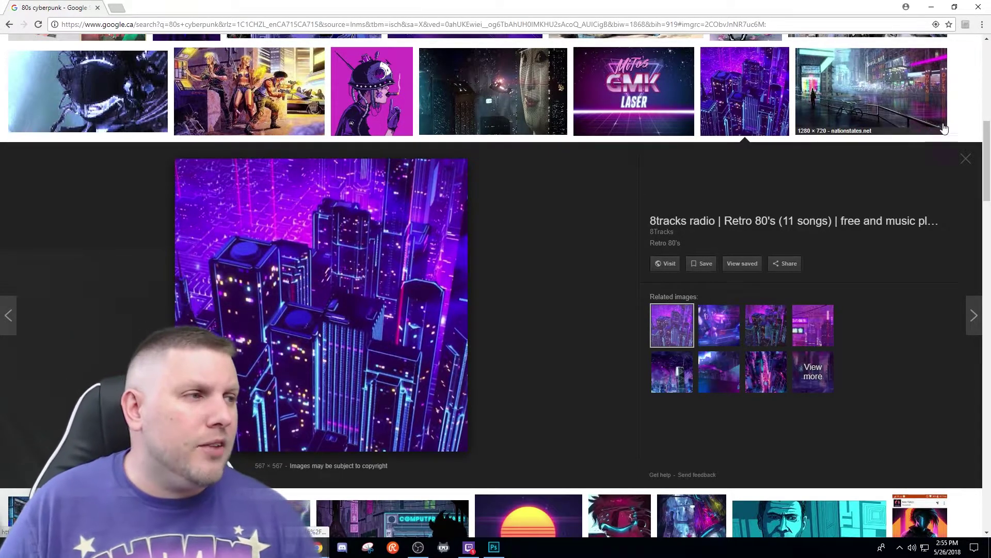
left_click(964, 160)
scroll(338, 289, "up", 10)
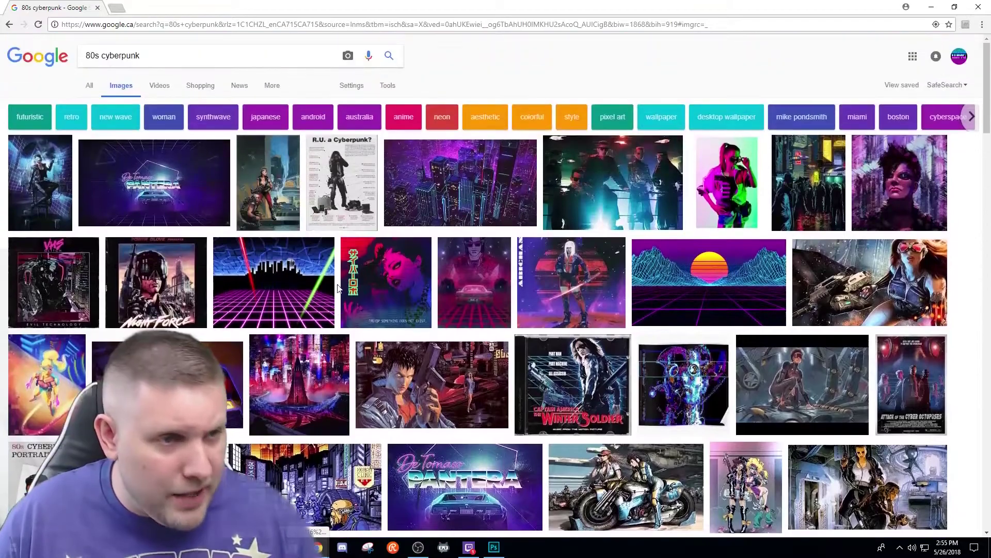
Preview the De Tomaso Pantera artwork from the image results, close the preview and return to the watchdogs_demo.psd document in Photoshop
left_click(155, 184)
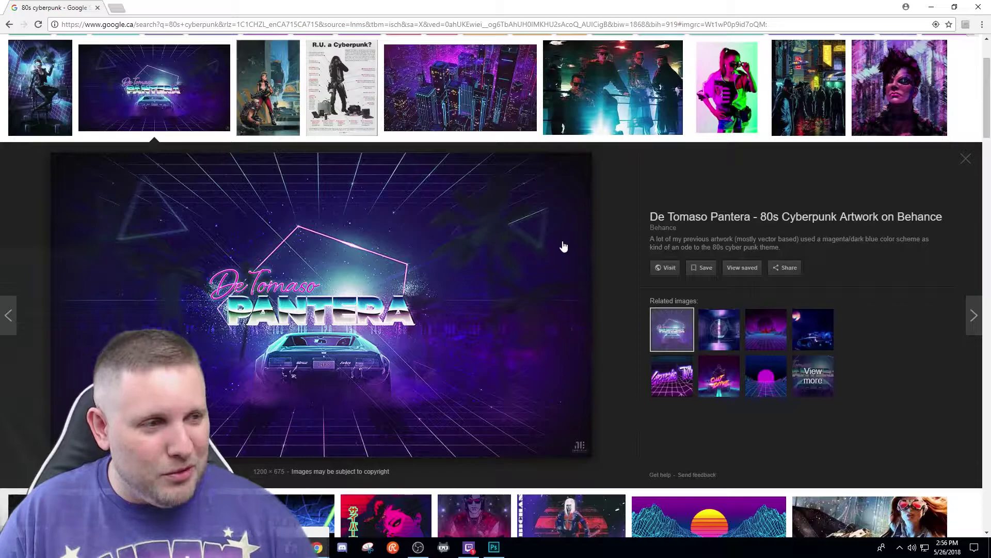
left_click(966, 159)
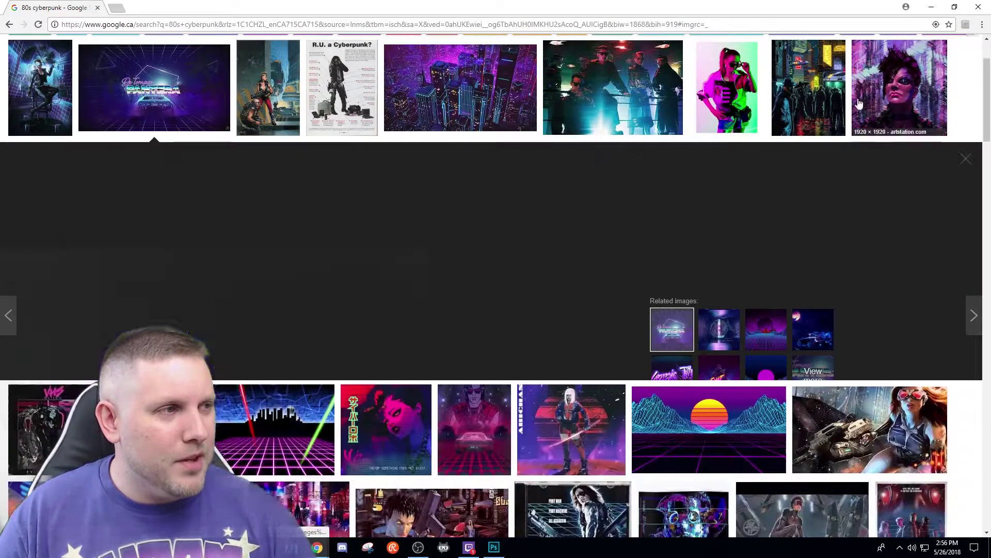
left_click(930, 7)
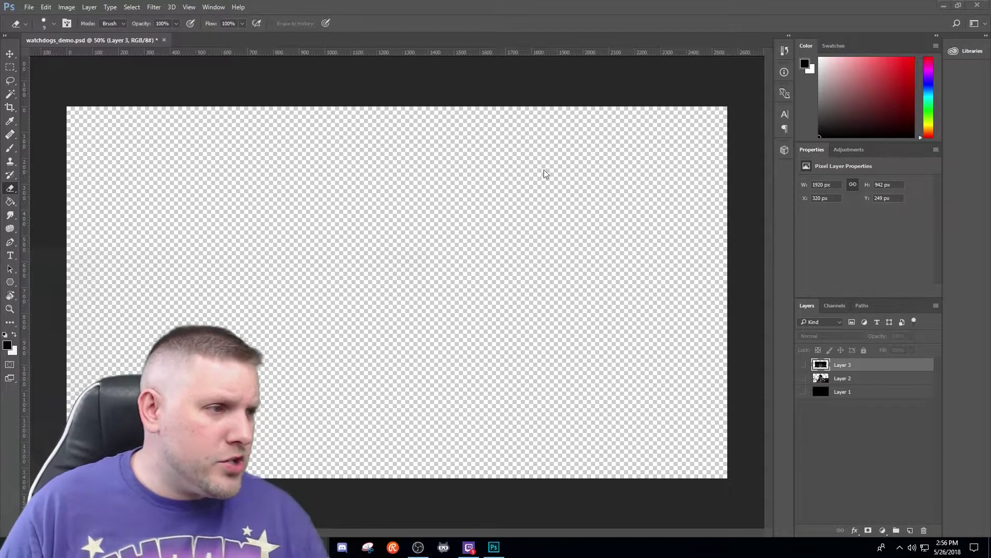
Show Layer 3, scale the masked man image to about 156% so it fills the canvas, and shift it slightly sideways
left_click(802, 364)
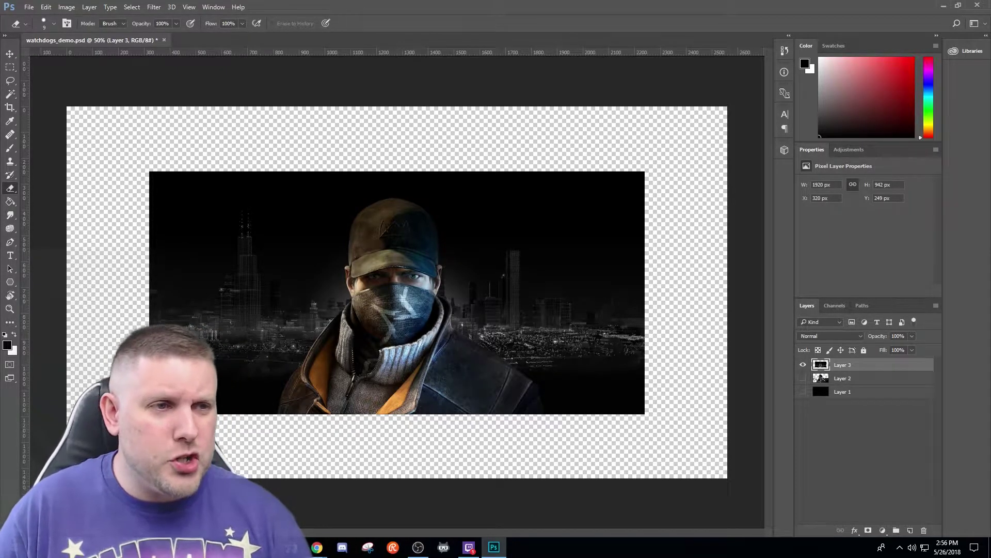
left_click(29, 7)
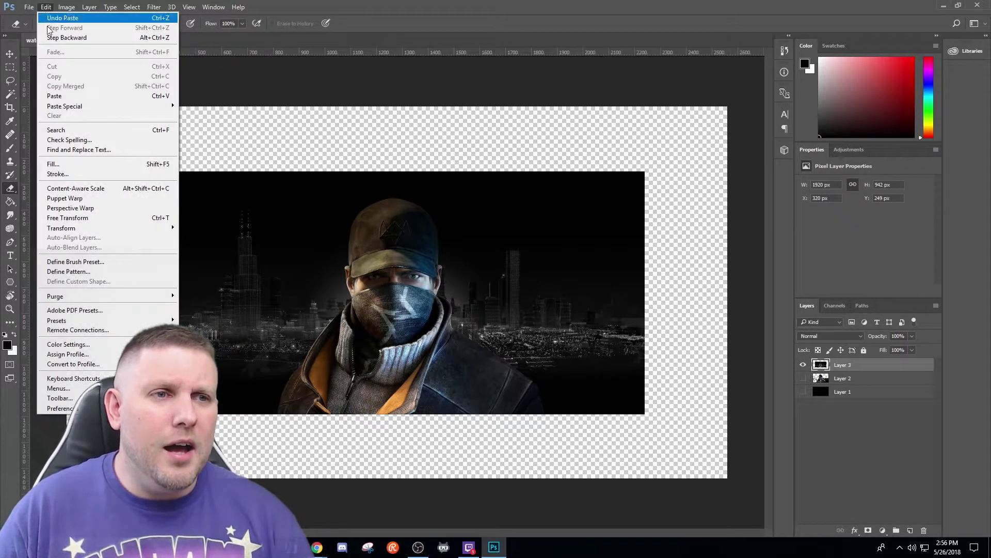
left_click(74, 217)
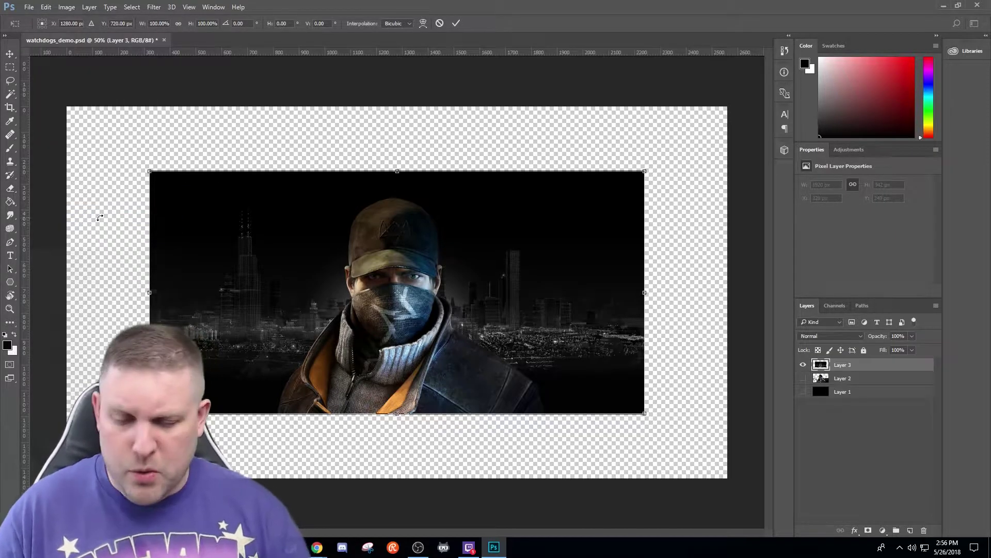
left_click_drag(149, 171, 8, 101)
left_click_drag(646, 414, 793, 503)
left_click(10, 53)
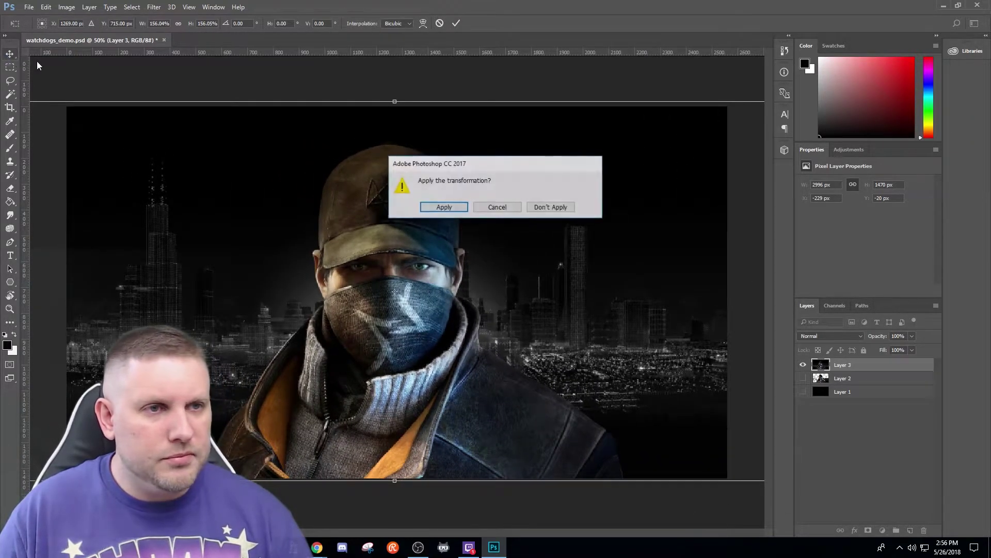
left_click(443, 206)
left_click_drag(516, 462, 524, 459)
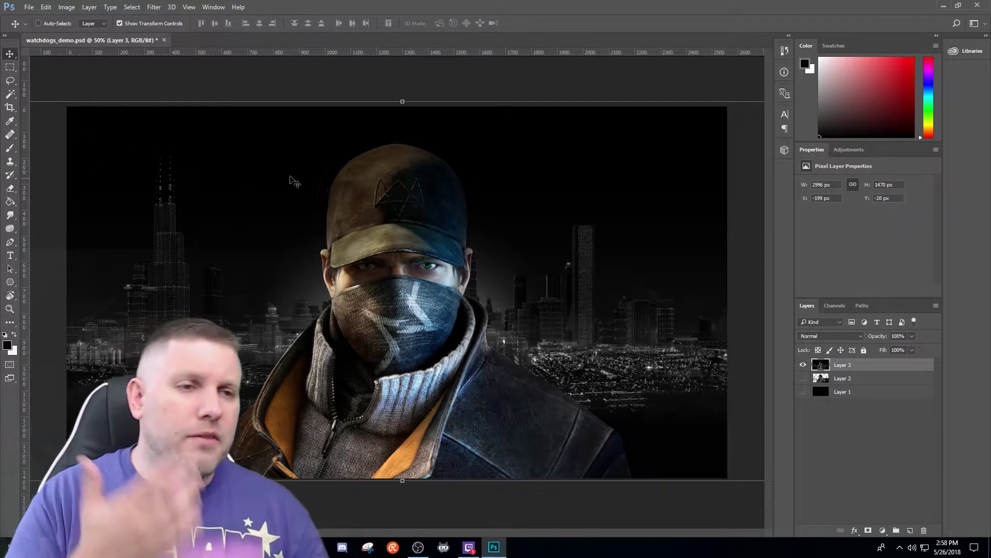
Delete the black sky and the dark background beside the man's left-hand shoulder using Magic Wand selections at tolerance 12
left_click(10, 94)
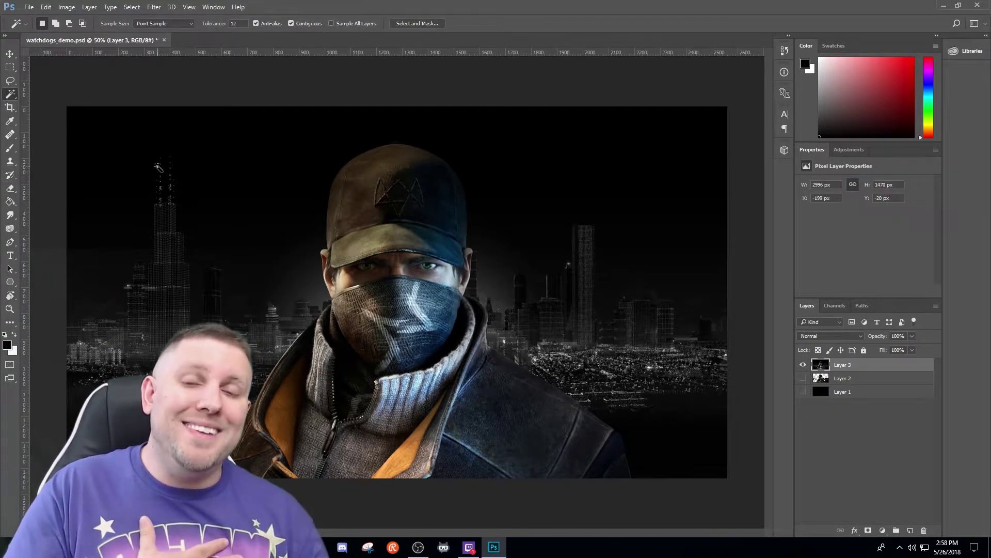
left_click(272, 154)
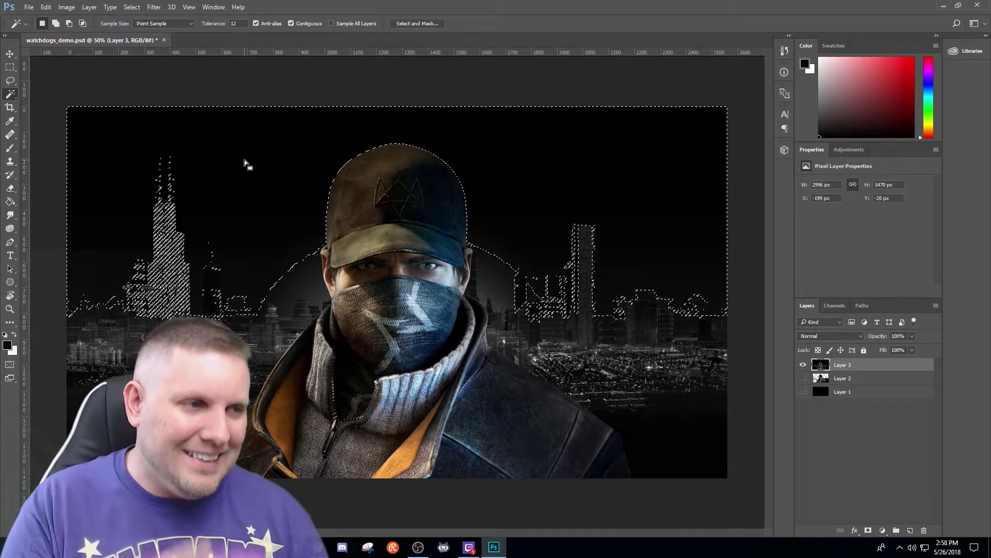
key("Delete")
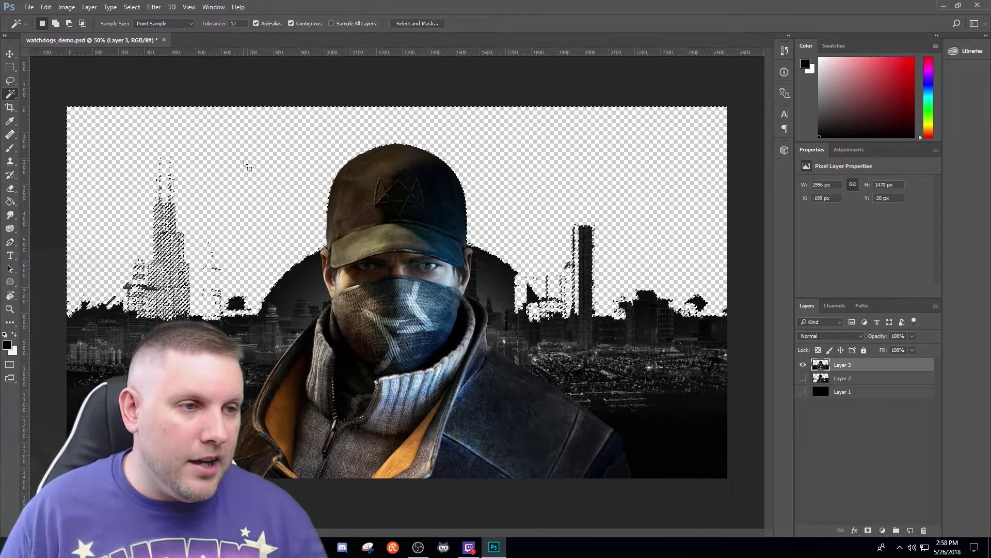
left_click(296, 284)
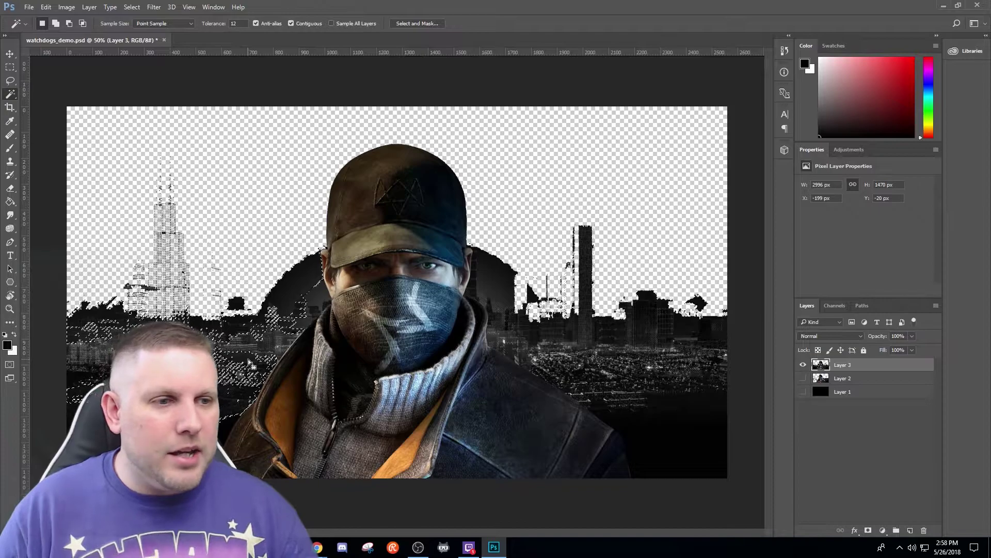
key("Delete")
Select the dark glow to the right of the man's head with the Magic Wand, reducing the tolerance to 5
left_click(502, 289)
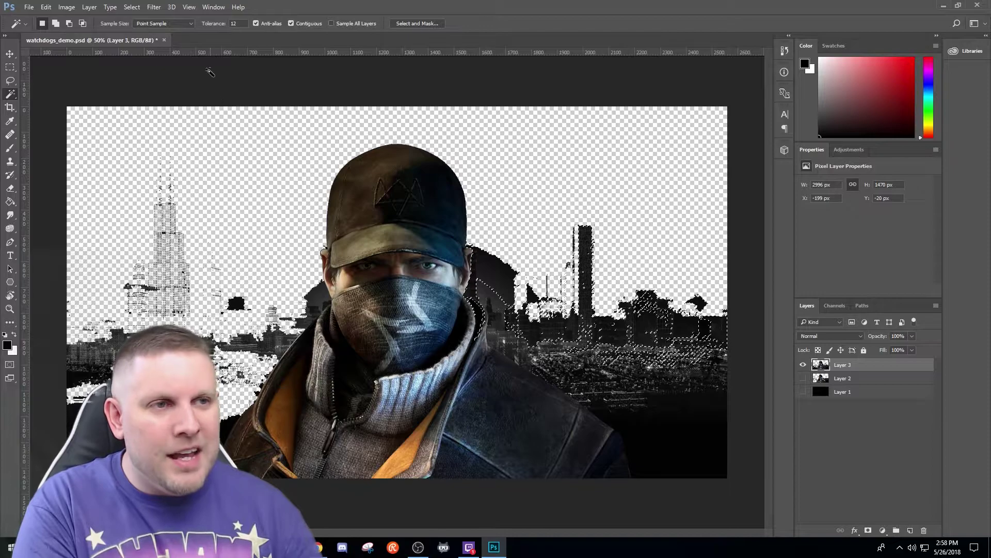
left_click(235, 24)
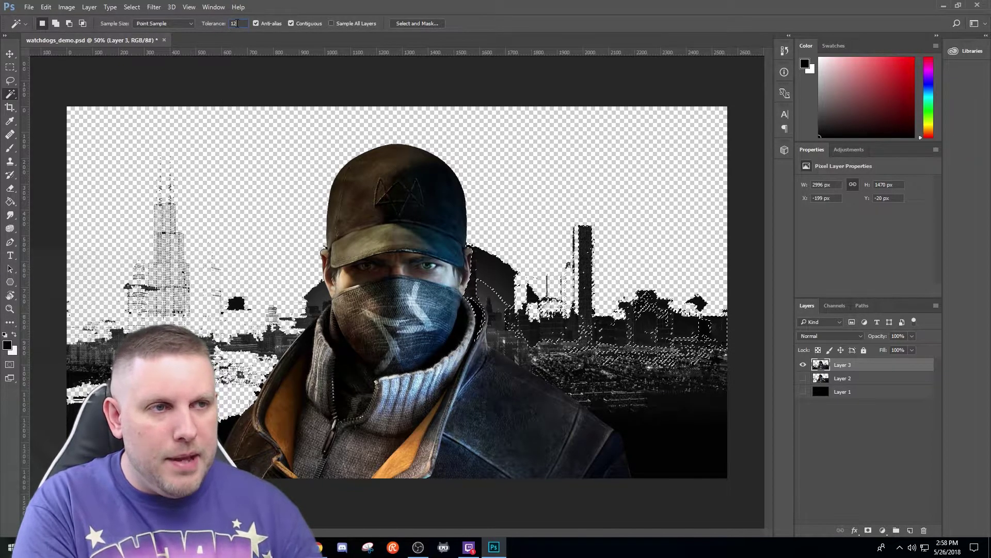
key("BackSpace")
key("BackSpace")
type("5")
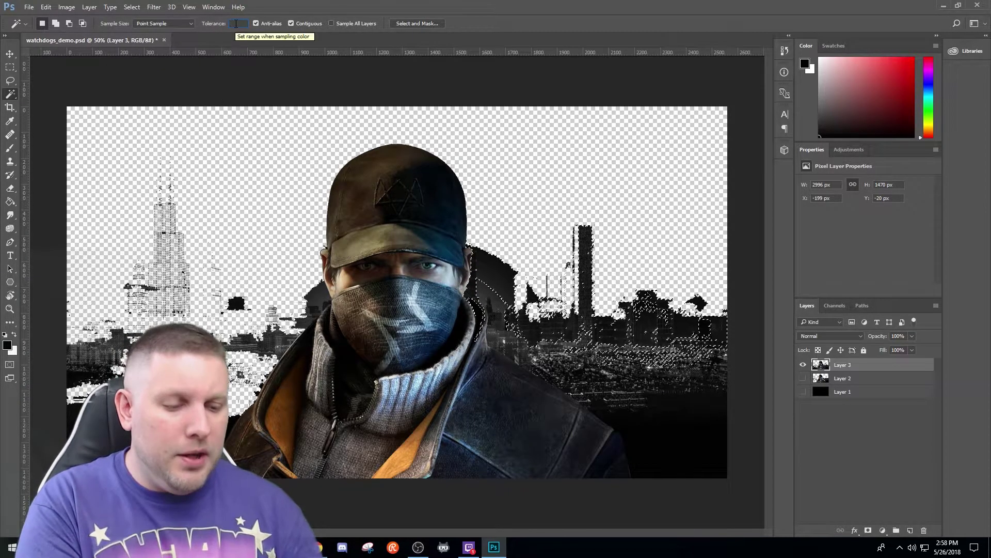
left_click(496, 268)
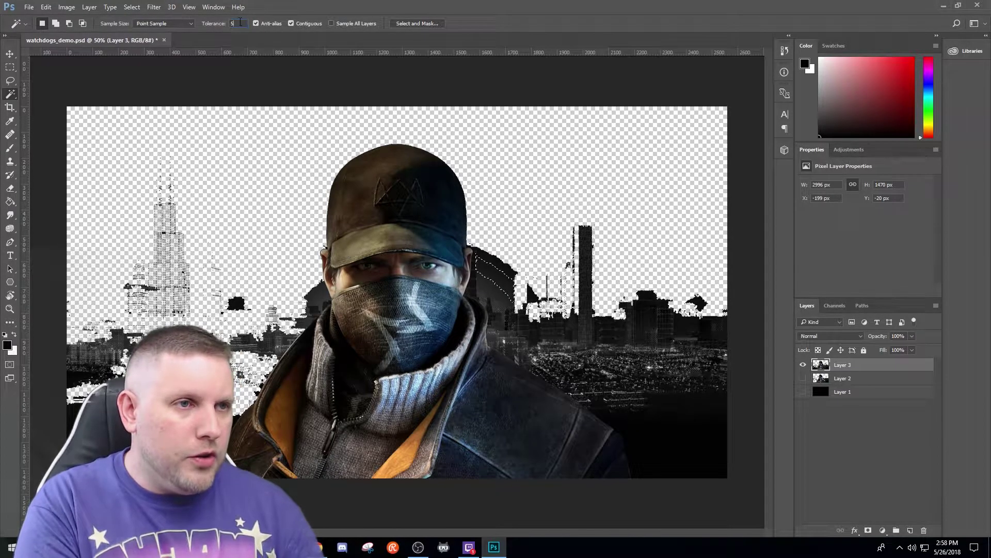
Set the Magic Wand tolerance to 9, remove part of the glow beside the neck and try selecting the lower black areas
left_click(211, 23)
type("9")
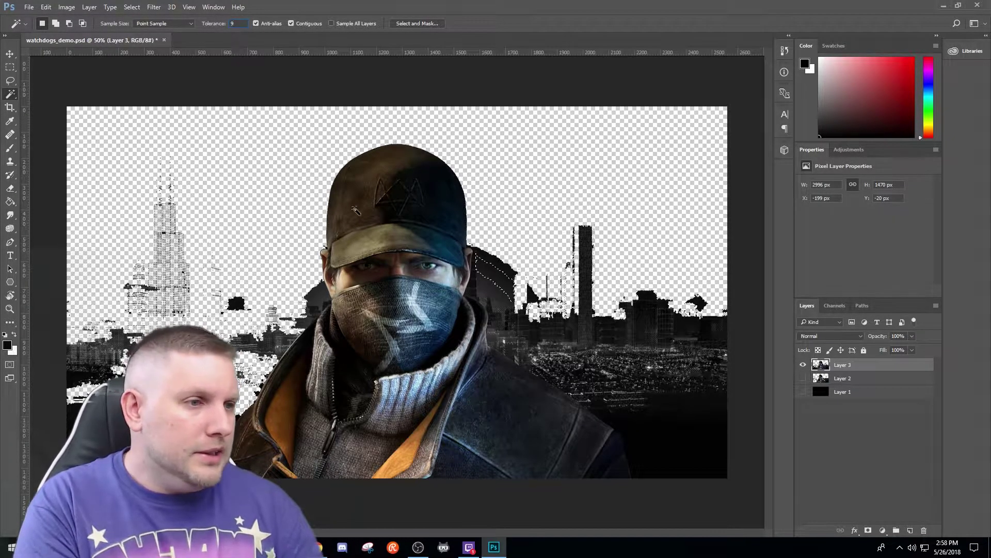
left_click(472, 289)
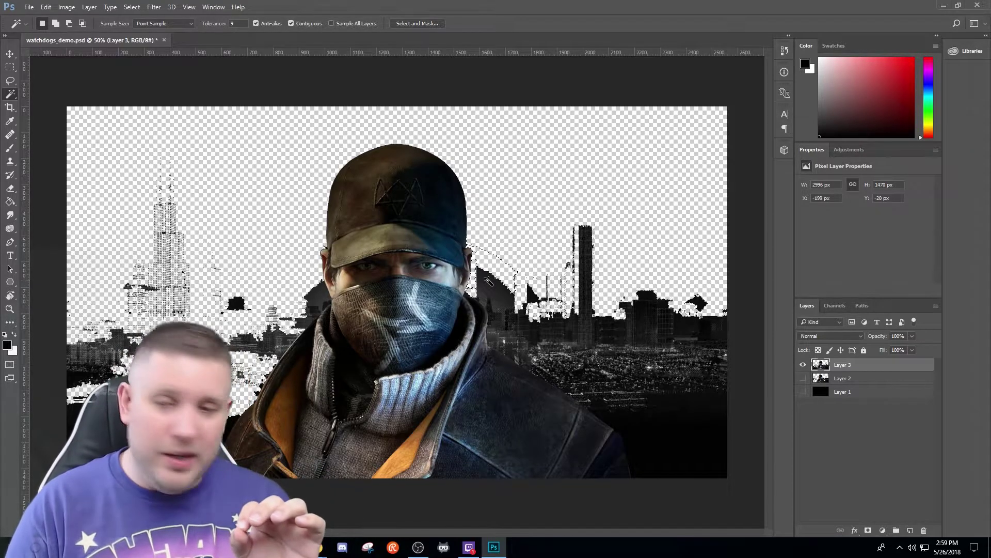
left_click(496, 294)
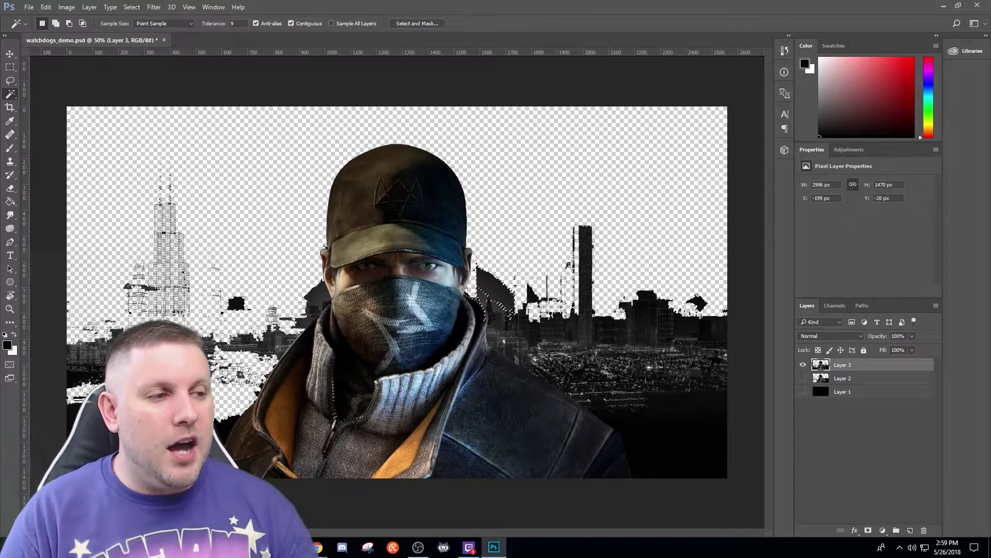
left_click(677, 429)
left_click(103, 439)
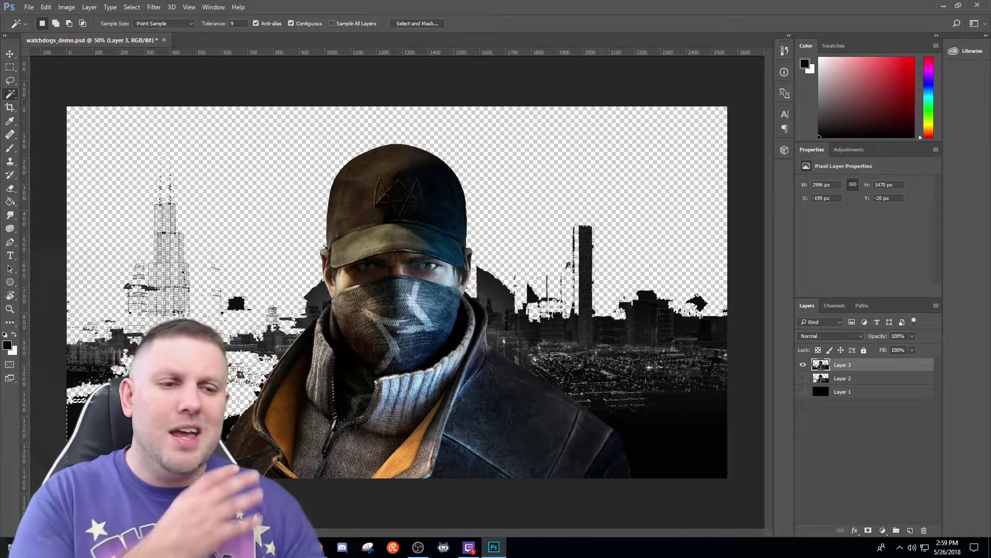
Switch to the Lasso tool and examine the edge of the man's ear and mask close up, then view the whole canvas
key("l")
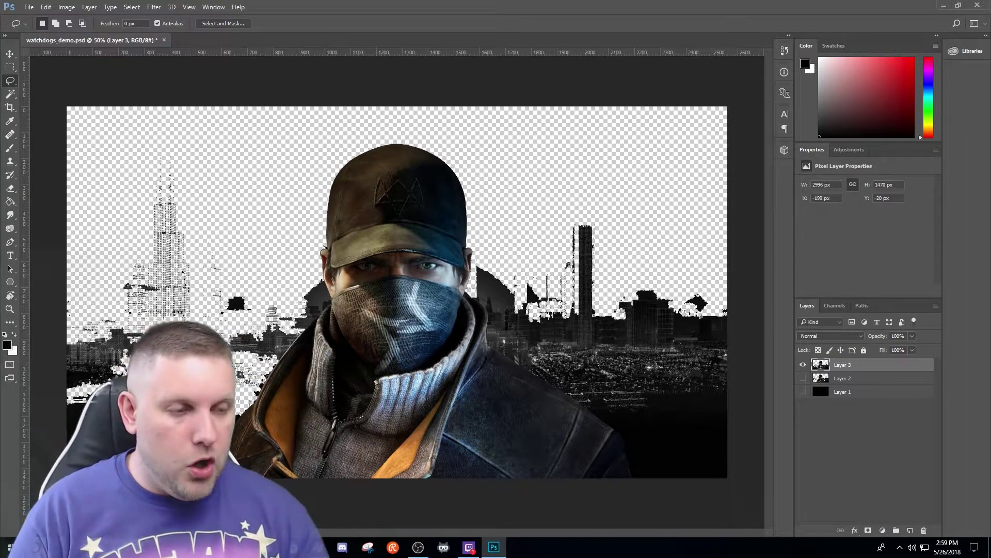
scroll(418, 287, "up", 7)
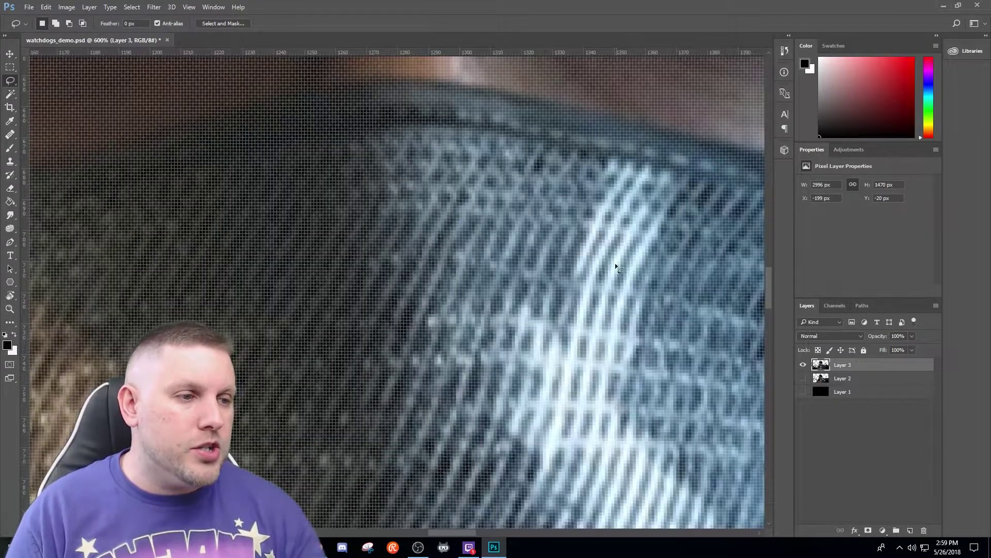
left_click_drag(467, 530, 416, 529)
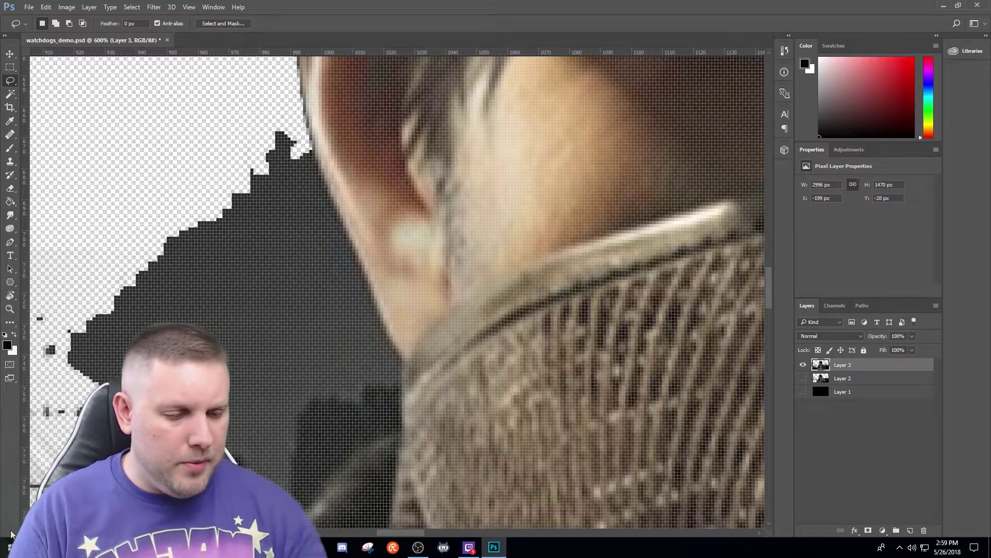
scroll(405, 289, "up", 4)
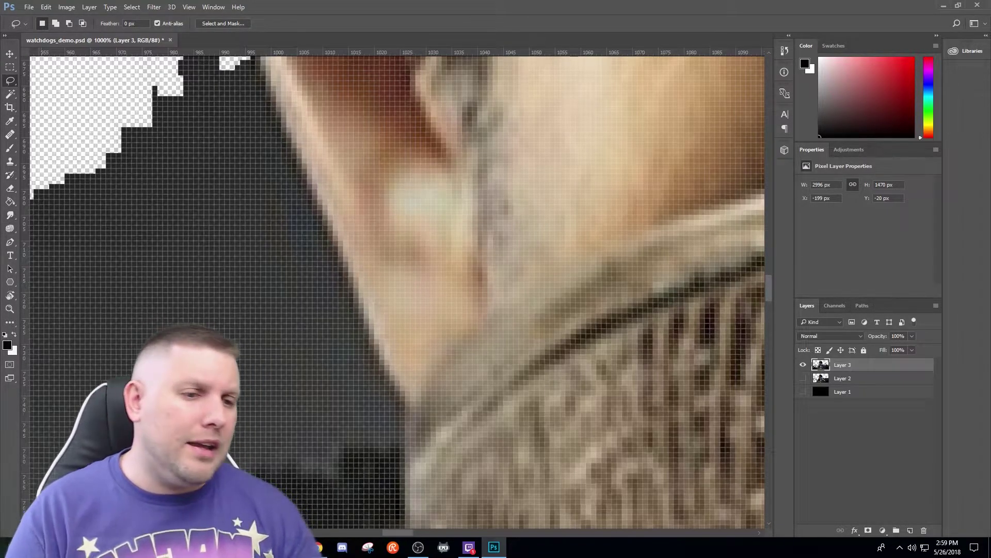
key("ctrl+0")
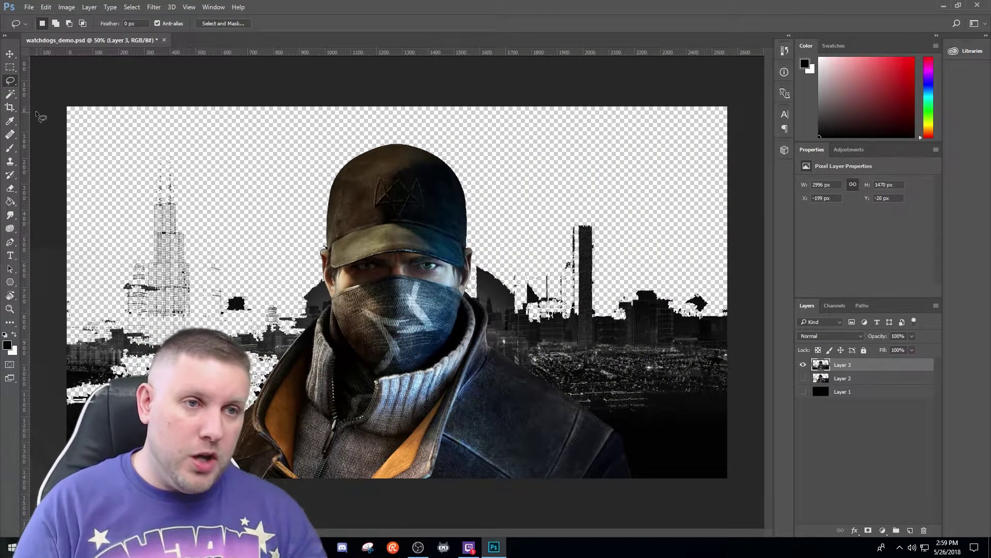
Erase a strip of dark background along the man's ear and jaw with the Eraser, undoing the first rough stroke made beside the mask
left_click(10, 188)
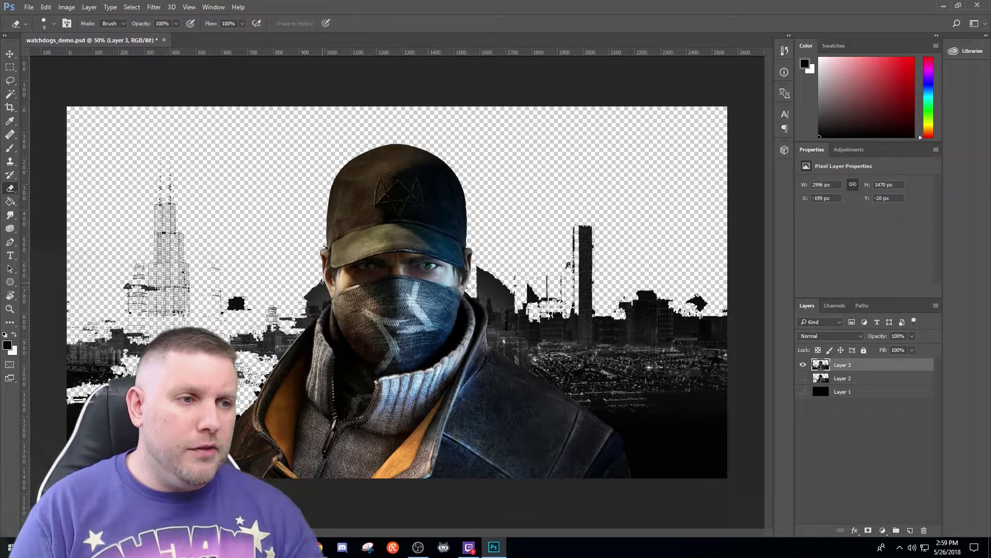
mouse_move(321, 281)
left_mouse_down()
mouse_move(329, 305)
mouse_move(305, 333)
left_mouse_up()
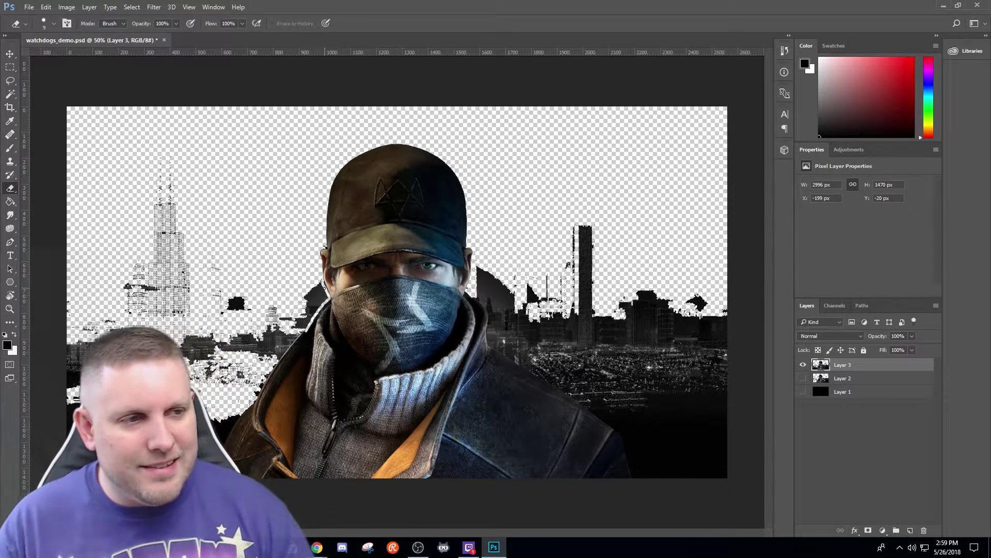
key("ctrl+z")
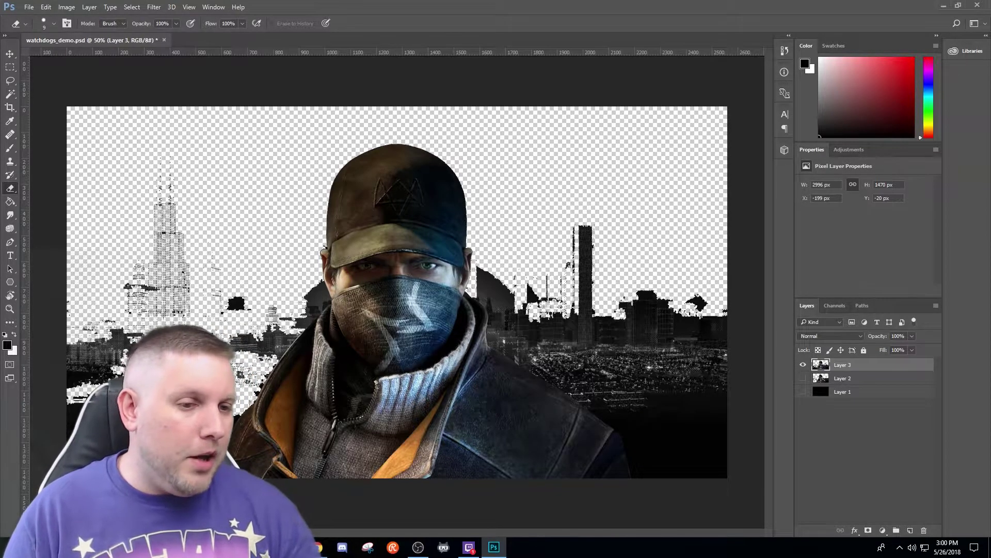
scroll(405, 336, "up", 10)
left_click_drag(461, 532, 397, 530)
mouse_move(534, 294)
left_mouse_down()
mouse_move(501, 222)
mouse_move(535, 281)
mouse_move(458, 75)
left_mouse_up()
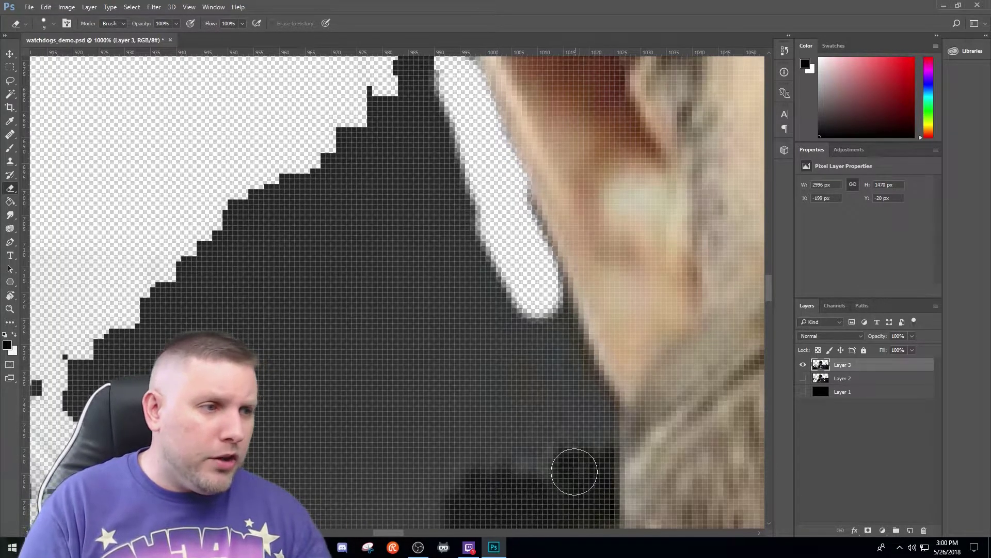
mouse_move(588, 416)
left_mouse_down()
mouse_move(506, 216)
mouse_move(534, 309)
mouse_move(571, 377)
mouse_move(576, 405)
mouse_move(528, 430)
left_mouse_up()
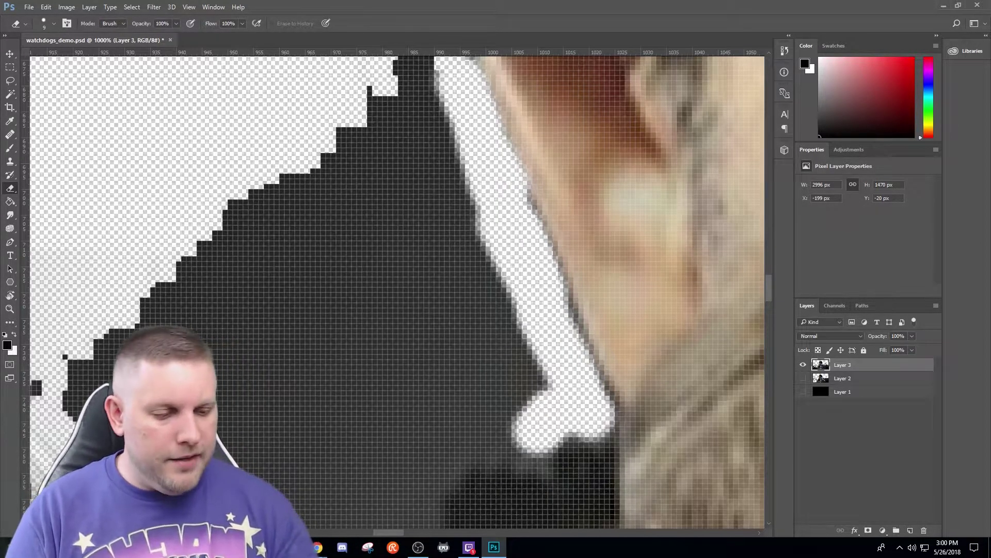
key("ctrl+0")
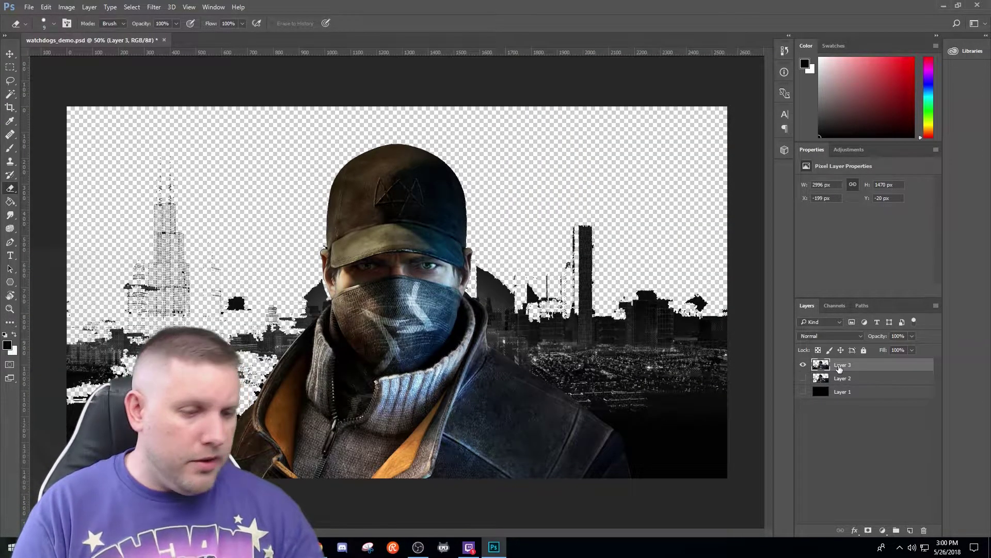
Delete Layer 3 and show Layer 2 with its partly cut-out man
key("Delete")
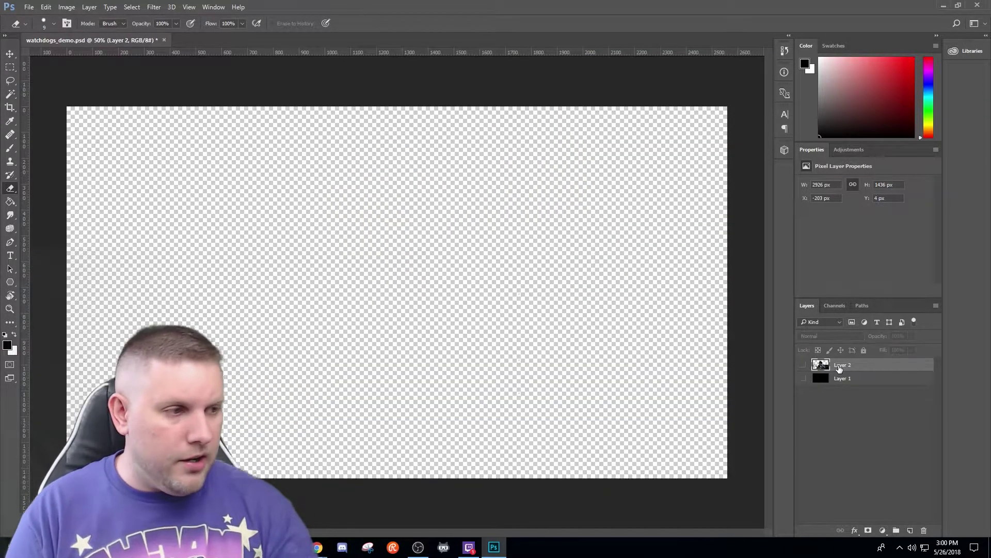
left_click(803, 365)
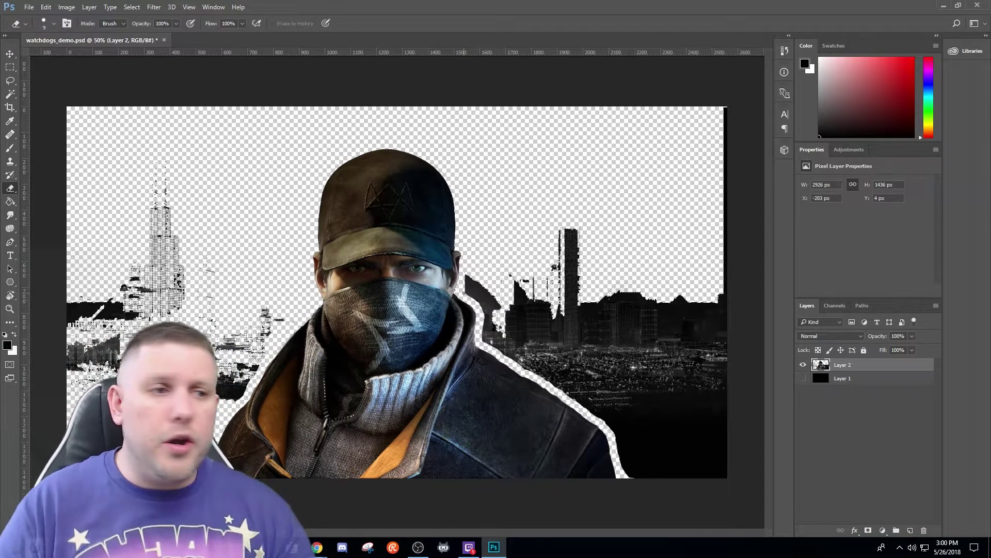
left_click(9, 80)
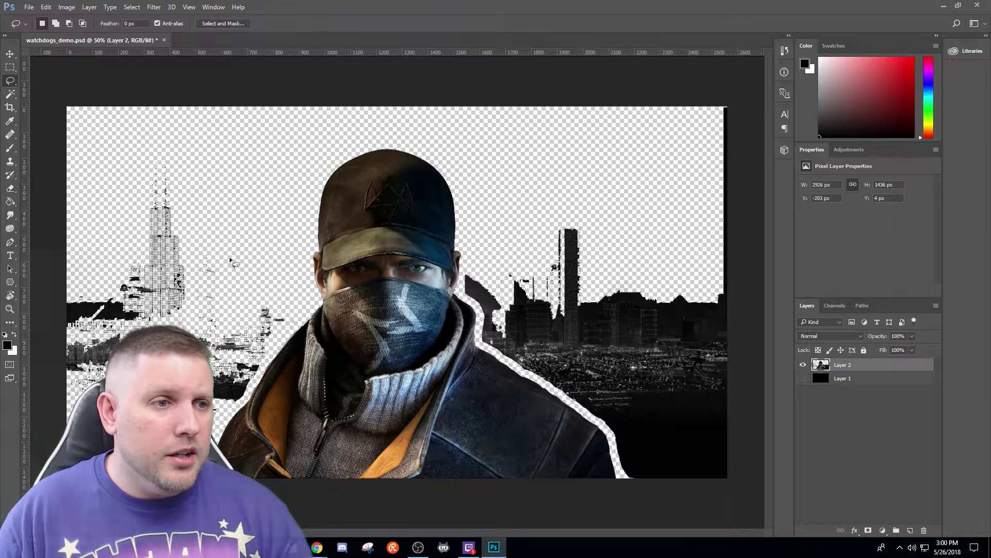
mouse_move(291, 272)
left_mouse_down()
mouse_move(297, 325)
mouse_move(269, 364)
left_mouse_up()
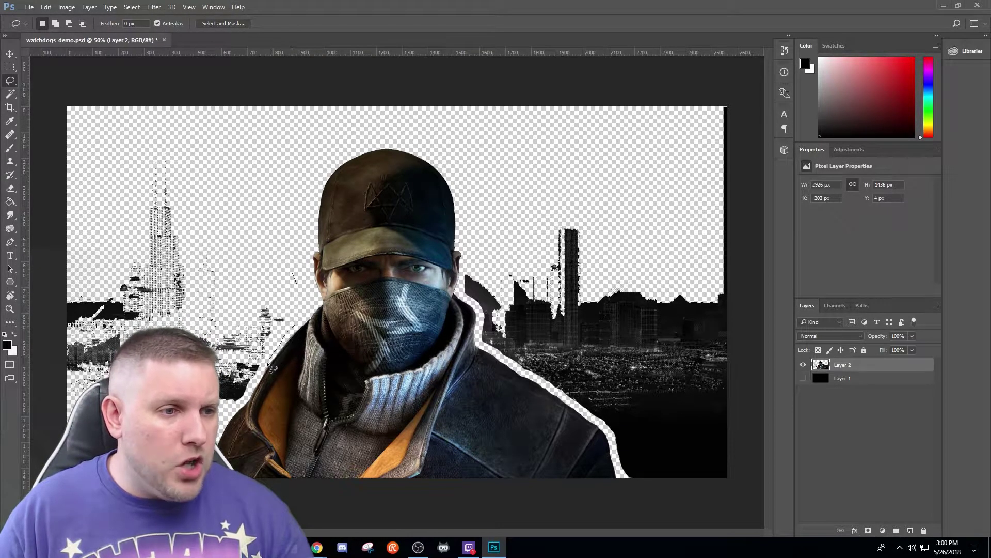
mouse_move(219, 415)
left_mouse_down()
mouse_move(13, 326)
mouse_move(28, 181)
mouse_move(148, 150)
mouse_move(230, 143)
mouse_move(274, 186)
left_mouse_up()
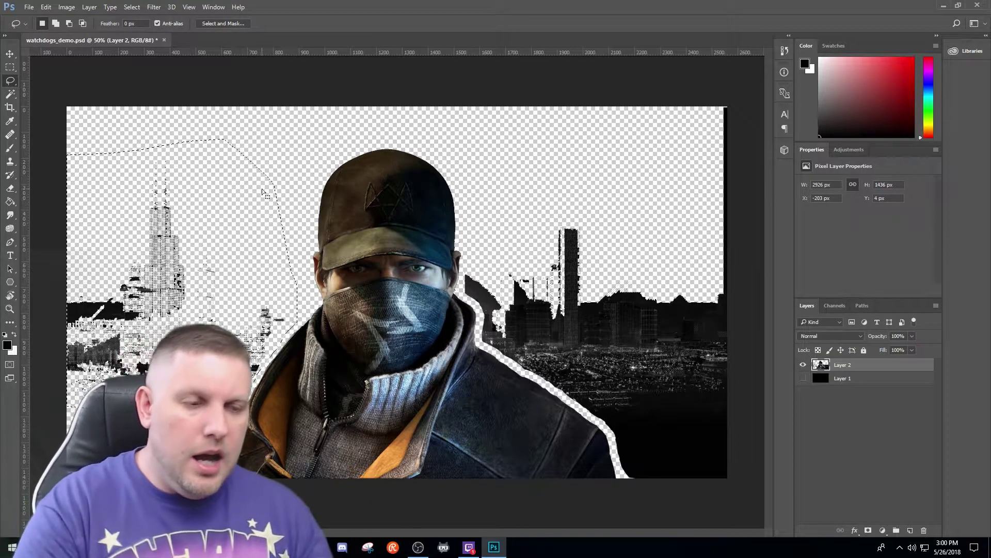
key("ctrl+d")
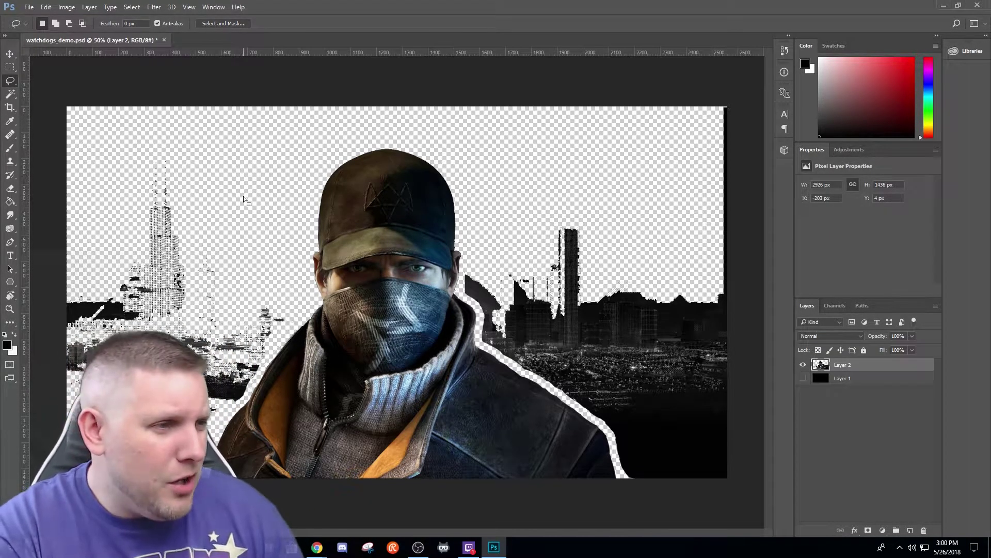
Duplicate Layer 2 under the name Layer 2 copy and hide the copy
right_click(847, 368)
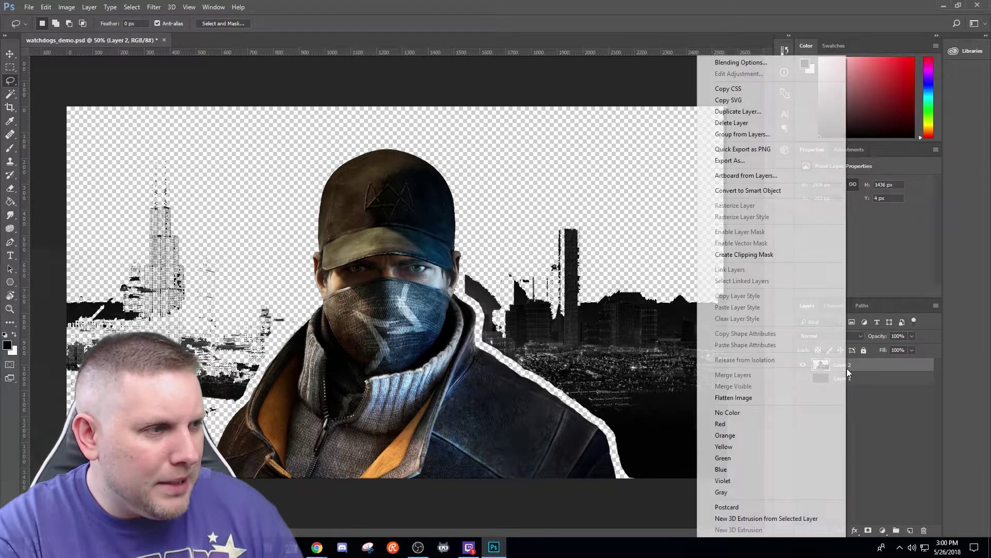
left_click(752, 114)
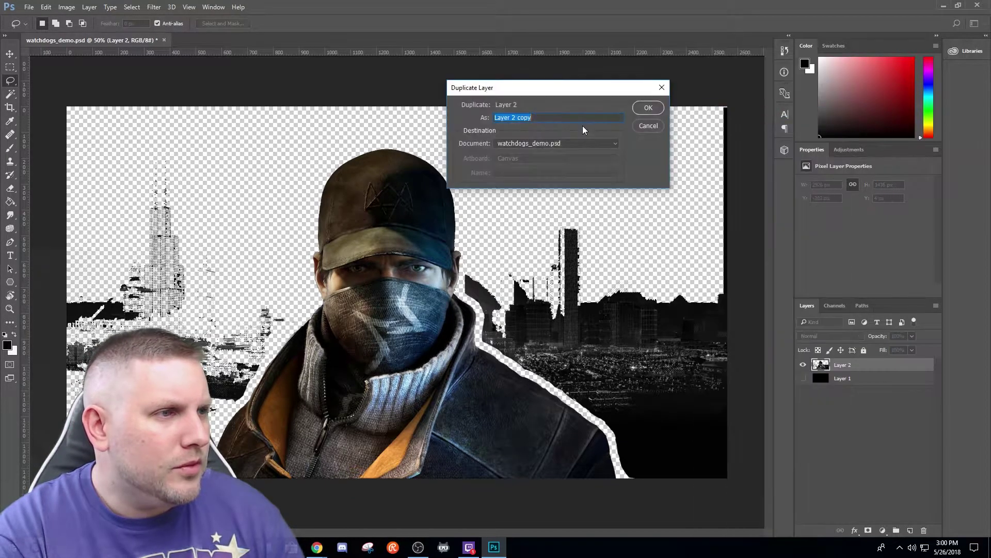
left_click(649, 108)
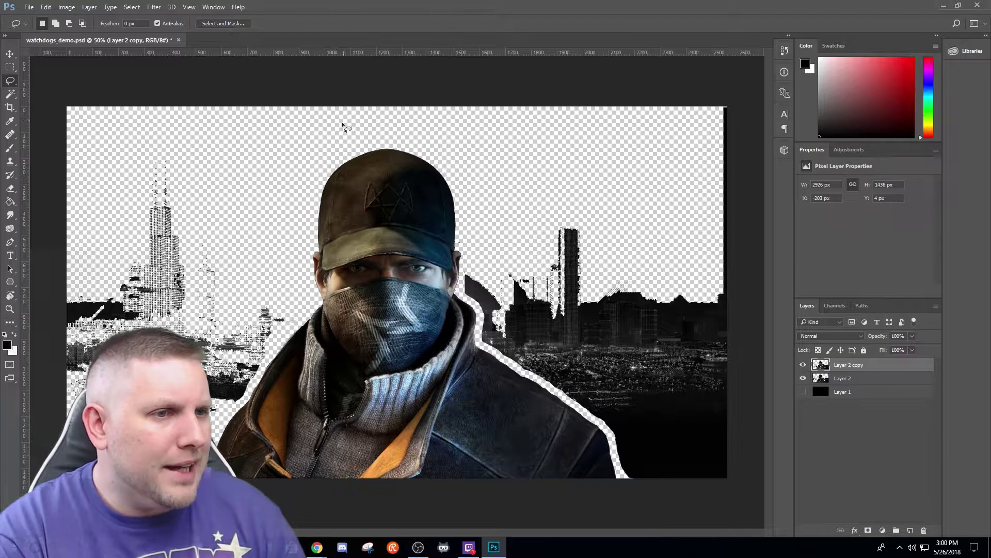
left_click(804, 365)
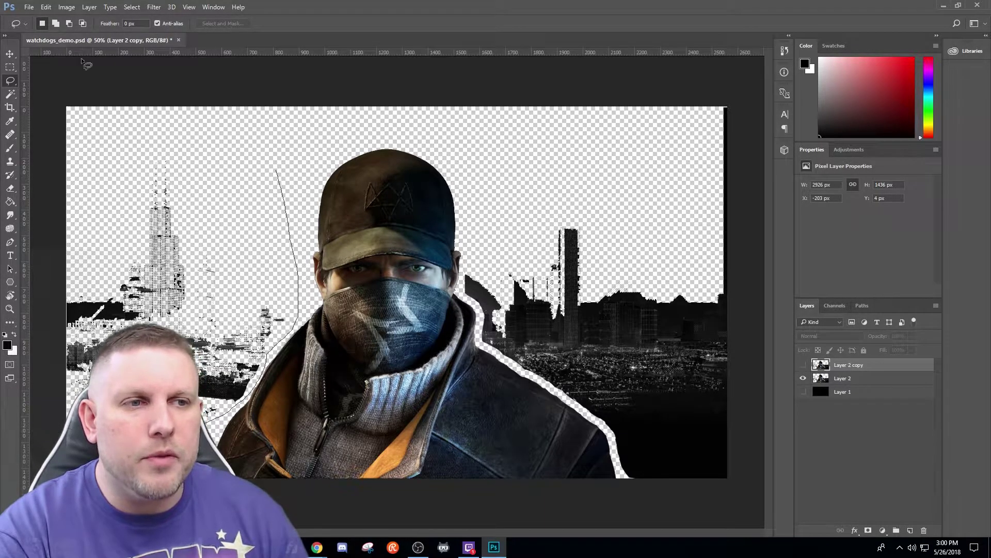
left_click_drag(253, 122, 269, 134)
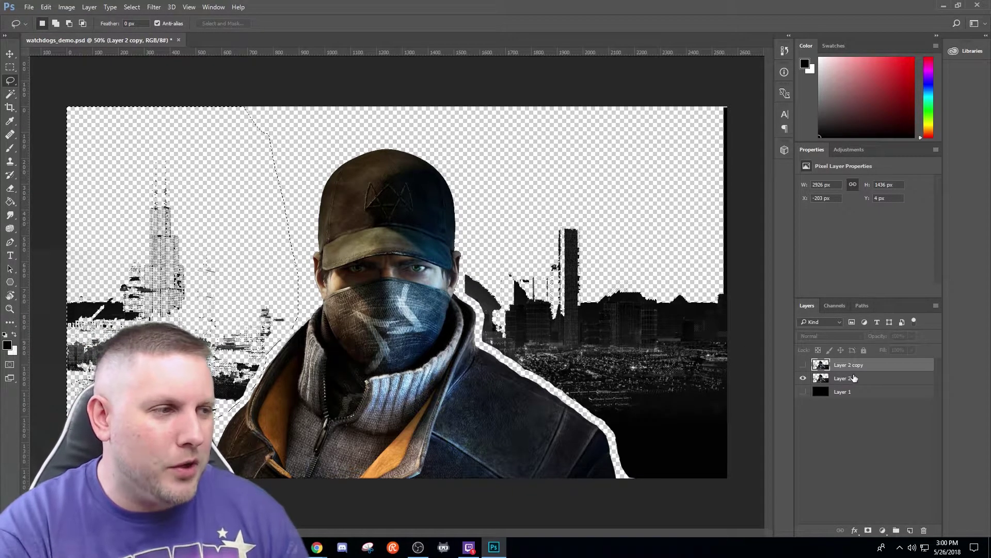
key("ctrl+d")
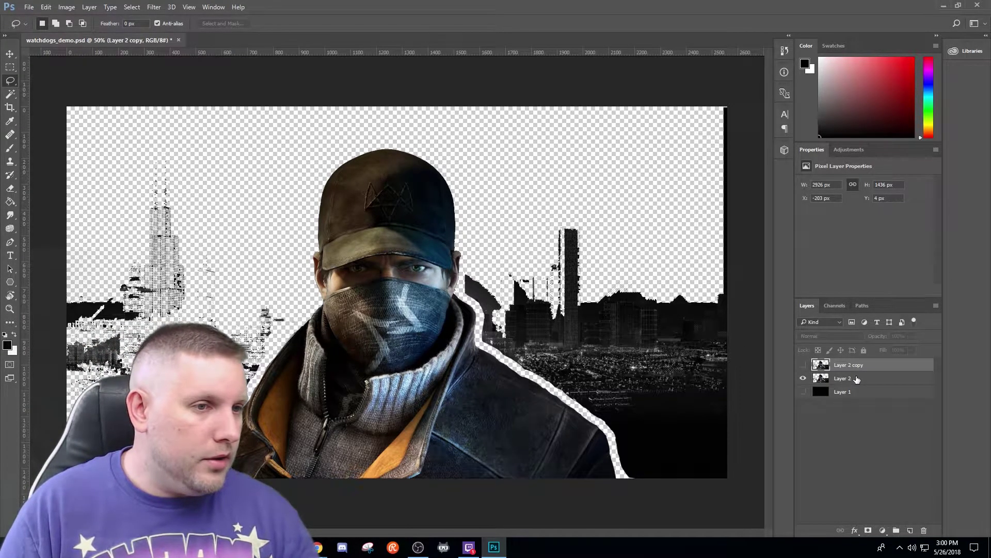
left_click(863, 380)
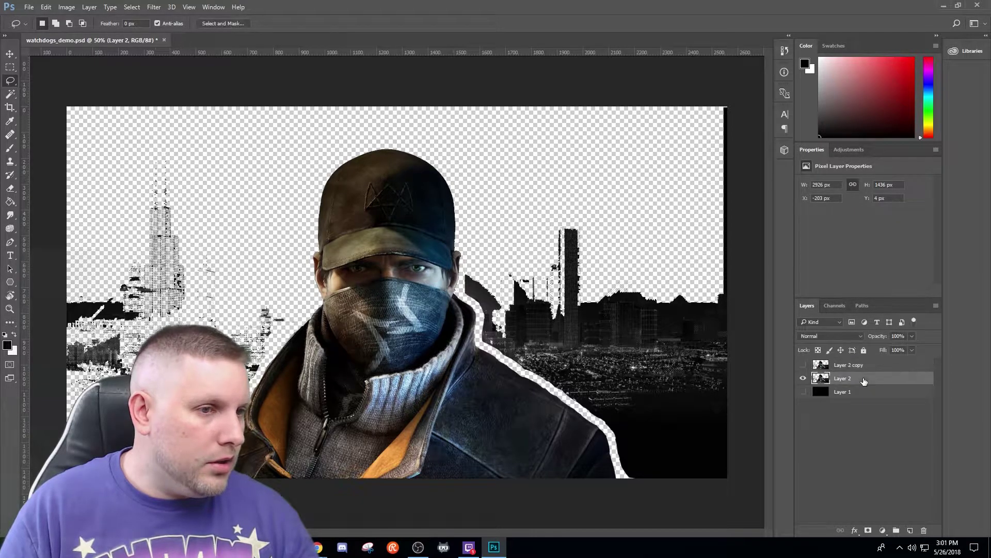
key("Delete")
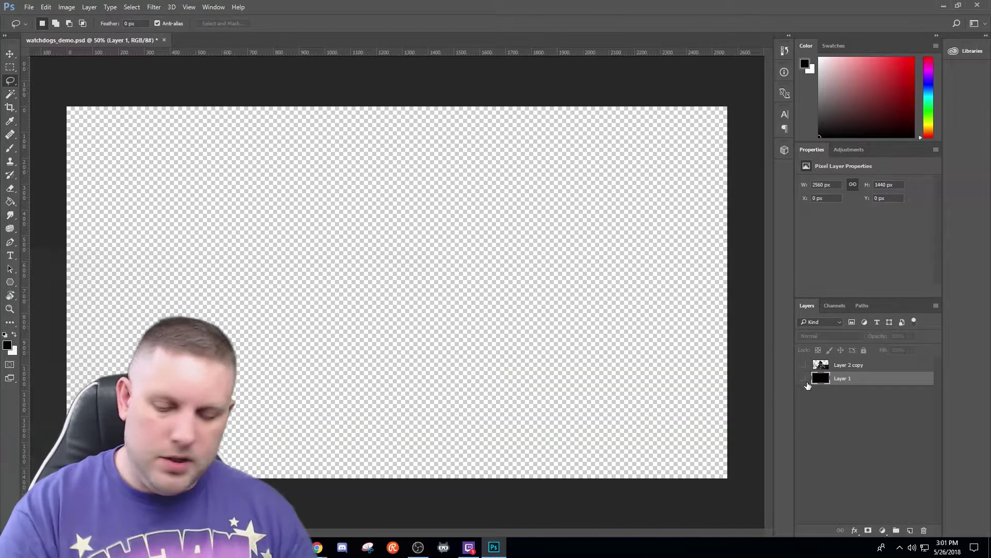
key("ctrl+z")
Lasso the city skyline left of the man on Layer 2, delete it and clear the selection
mouse_move(257, 193)
left_mouse_down()
mouse_move(276, 231)
mouse_move(291, 325)
left_mouse_up()
mouse_move(251, 397)
left_mouse_down()
mouse_move(44, 390)
mouse_move(43, 259)
mouse_move(72, 160)
mouse_move(187, 135)
mouse_move(246, 140)
left_mouse_up()
left_click(803, 365)
left_click(803, 365)
key("ctrl+d")
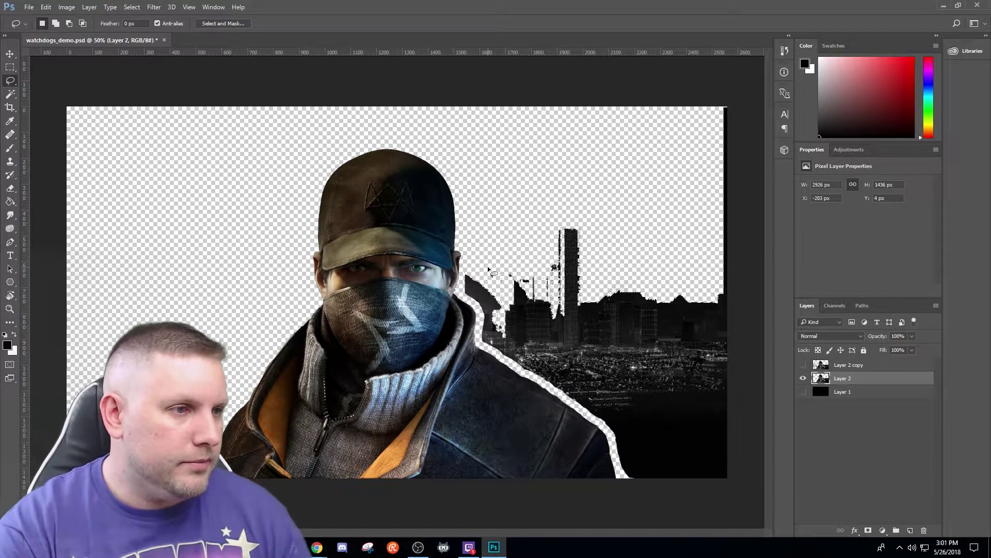
Lasso the remaining skyline right of the man along his neck and shoulder on Layer 2, delete it and deselect
left_click_drag(463, 260, 464, 298)
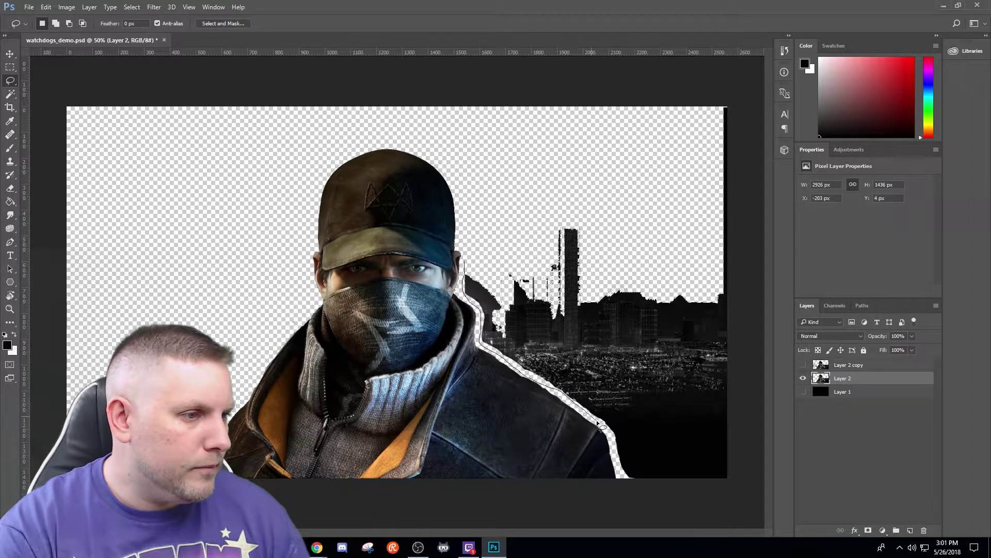
mouse_move(633, 492)
left_mouse_down()
mouse_move(764, 498)
mouse_move(752, 233)
mouse_move(694, 167)
mouse_move(580, 148)
left_mouse_up()
left_click_drag(493, 224, 503, 225)
key("Delete")
key("ctrl+d")
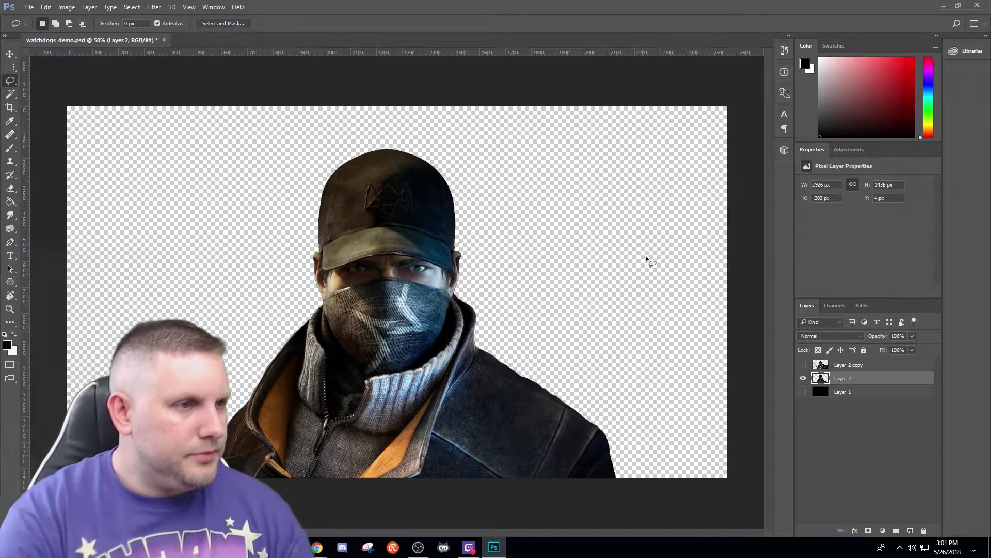
On Layer 2 copy, lasso and delete the man with the right-hand skyline, leaving only the left buildings, and hide the copy
left_click(803, 364)
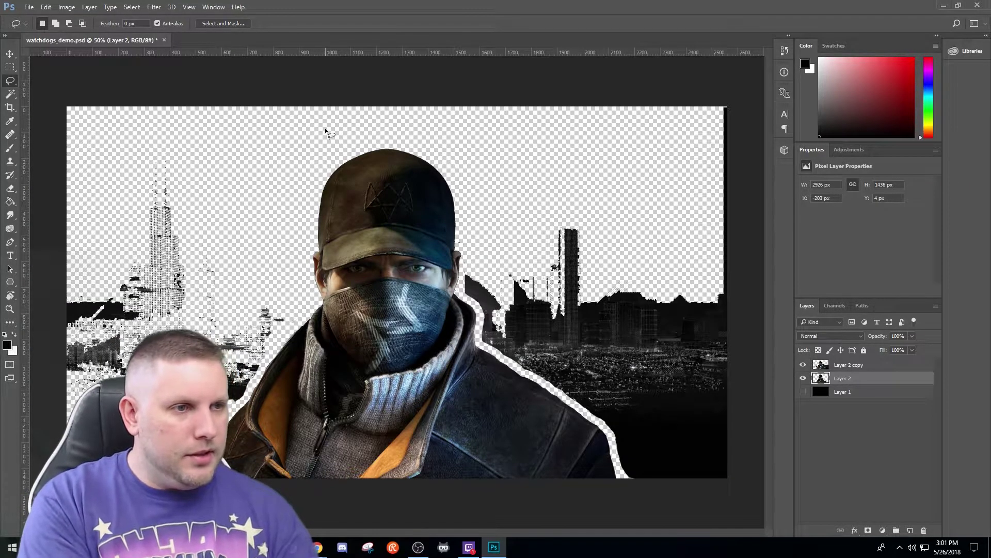
left_click_drag(300, 311, 268, 370)
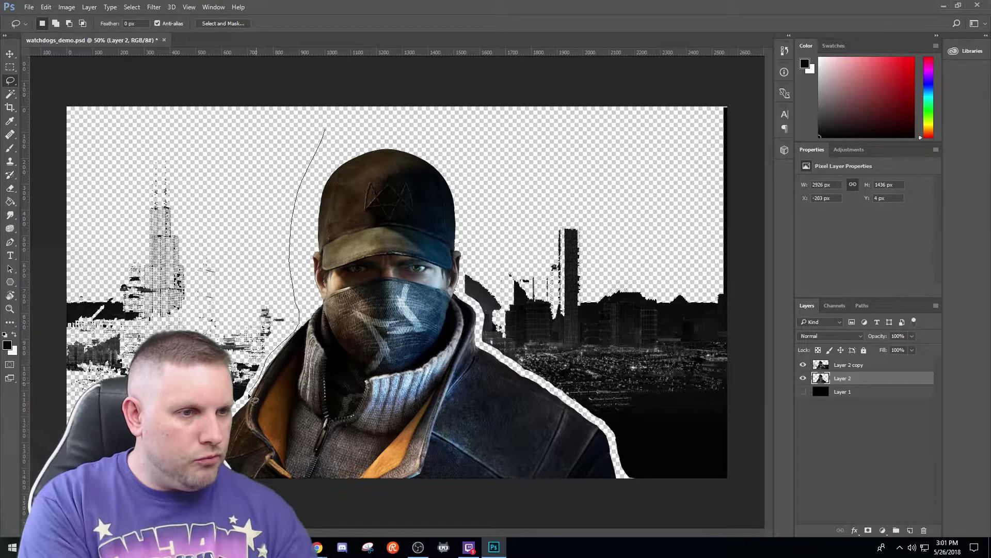
mouse_move(242, 403)
left_mouse_down()
mouse_move(732, 481)
mouse_move(731, 222)
mouse_move(461, 103)
mouse_move(356, 101)
left_mouse_up()
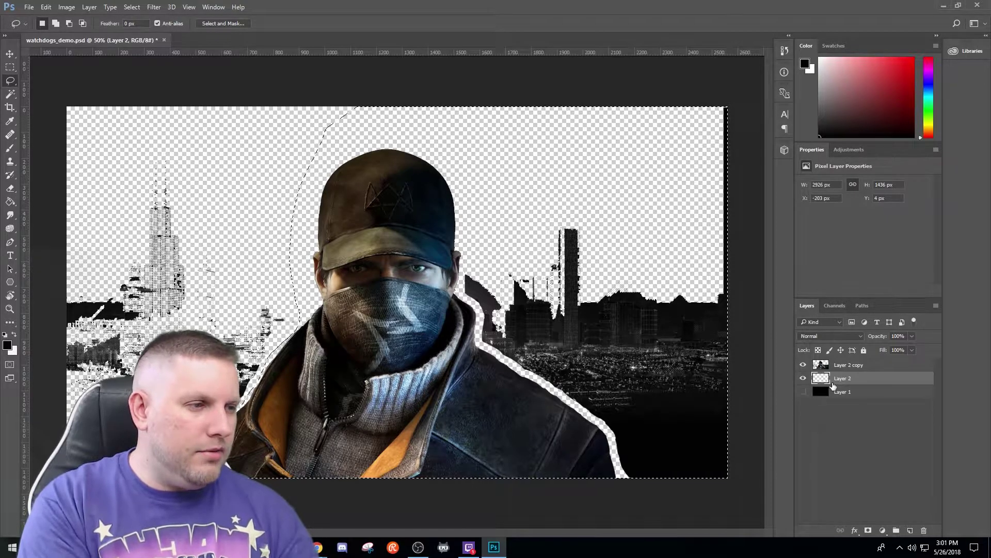
left_click(861, 365)
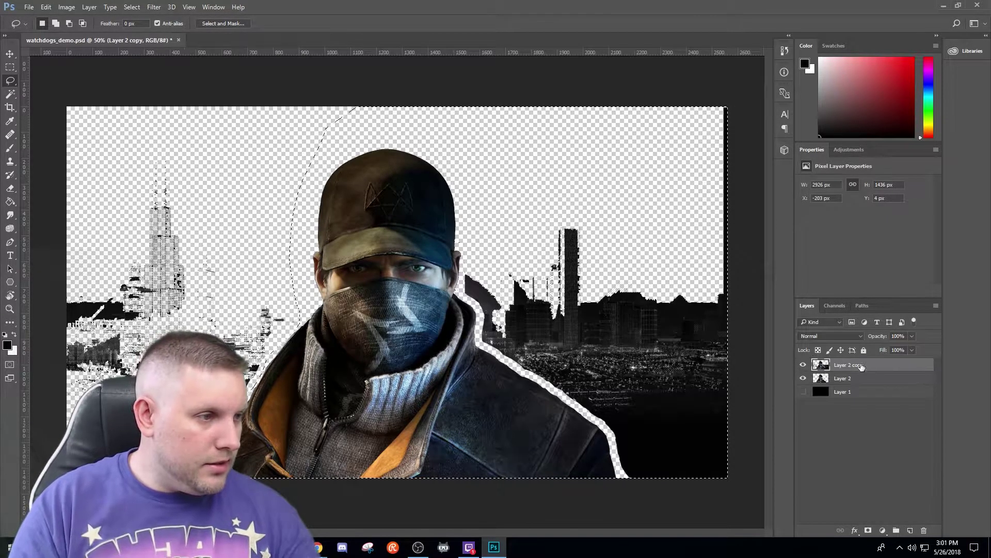
key("Delete")
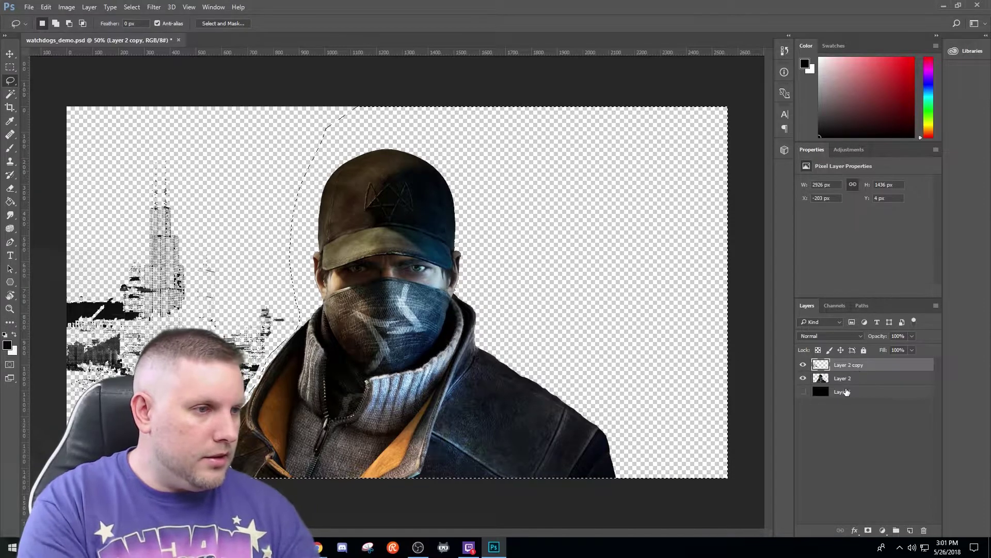
left_click(804, 365)
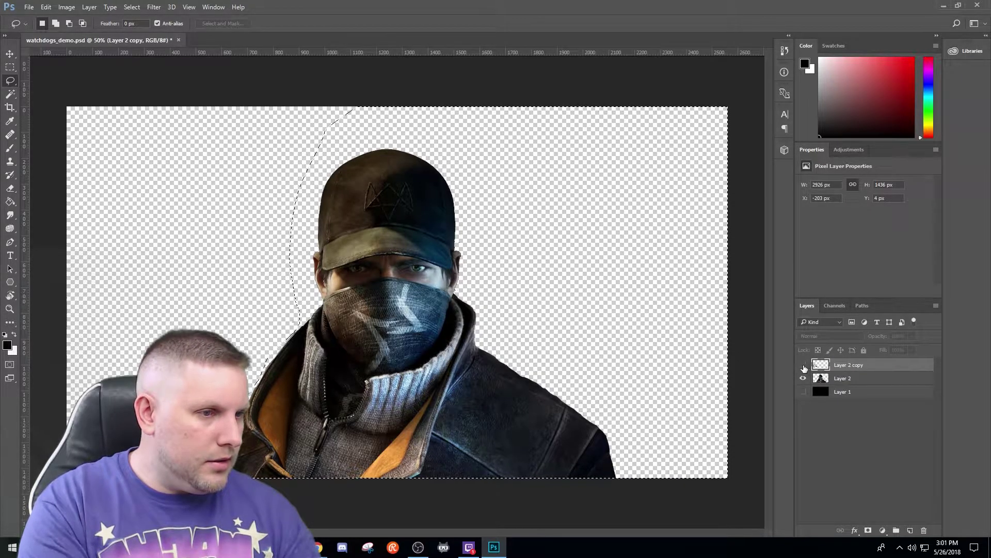
left_click(91, 157)
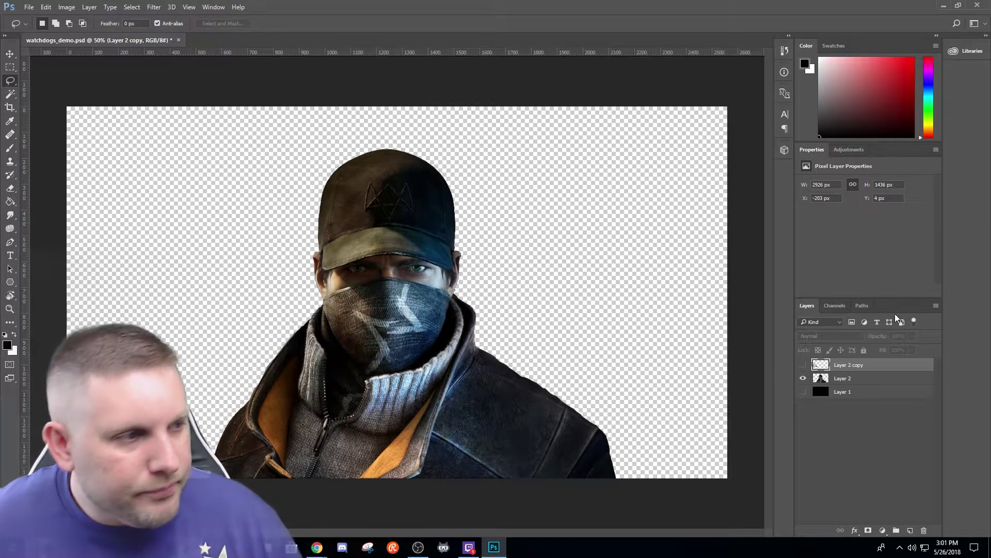
Rename Layer 2 as "Aiden" and Layer 2 copy as "Buildings Left"
double_click(851, 380)
type("Aiden")
key("Return")
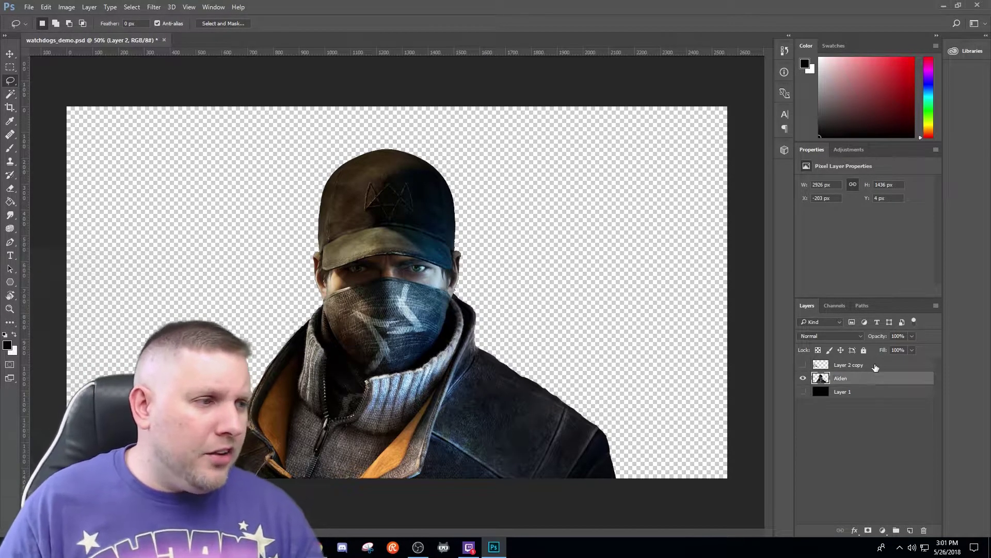
left_click(876, 365)
double_click(851, 365)
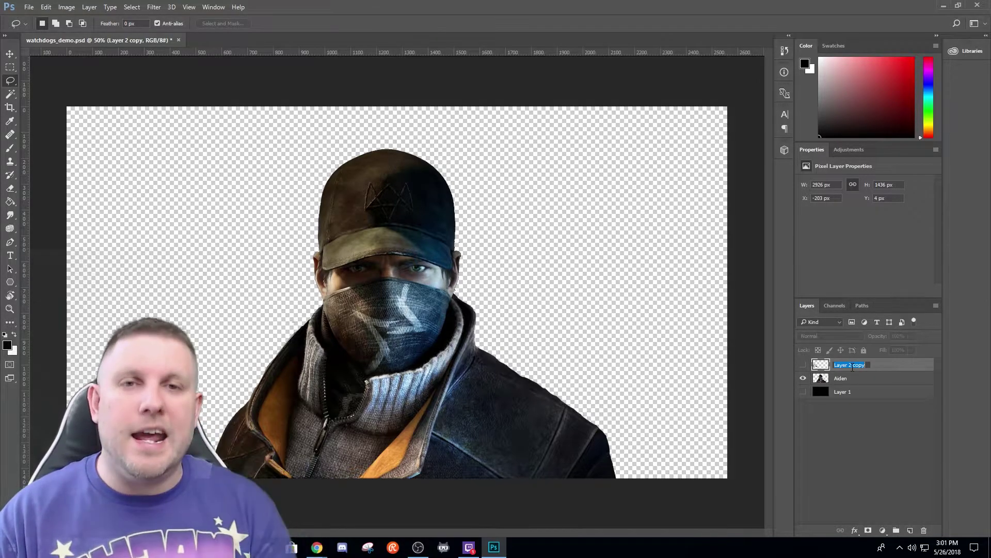
type("Buildings Left")
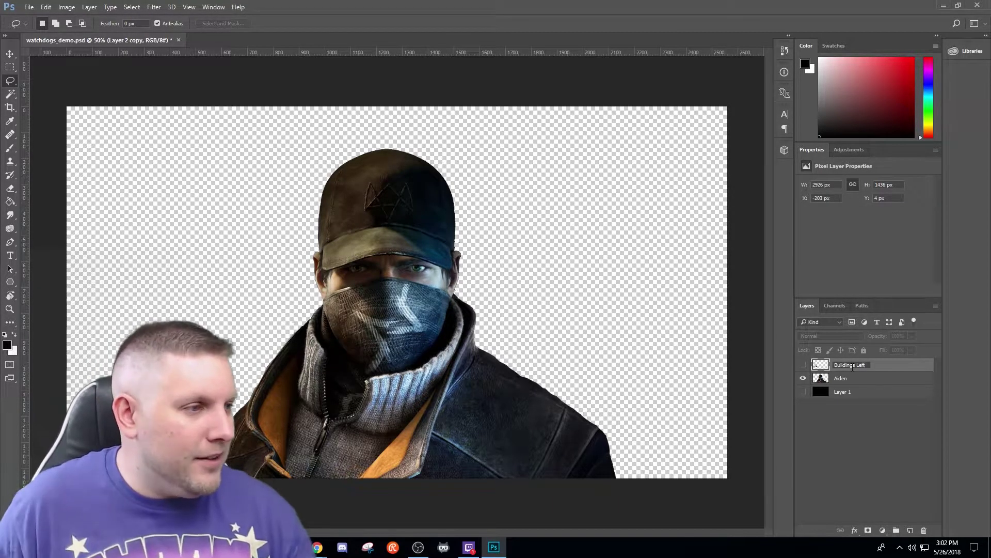
left_click(884, 378)
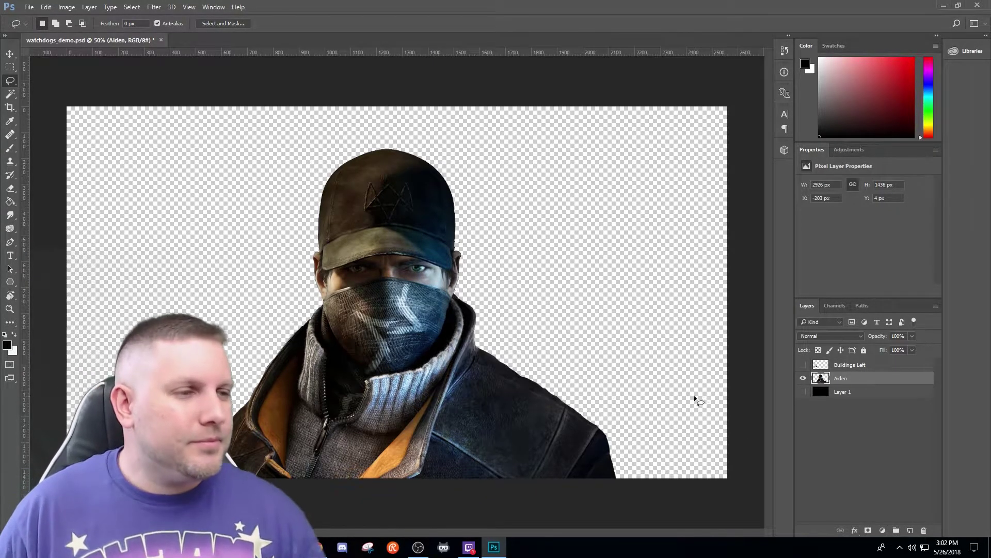
Duplicate the Aiden layer as Aiden copy and hide the original Aiden layer
left_click(803, 365)
left_click(803, 366)
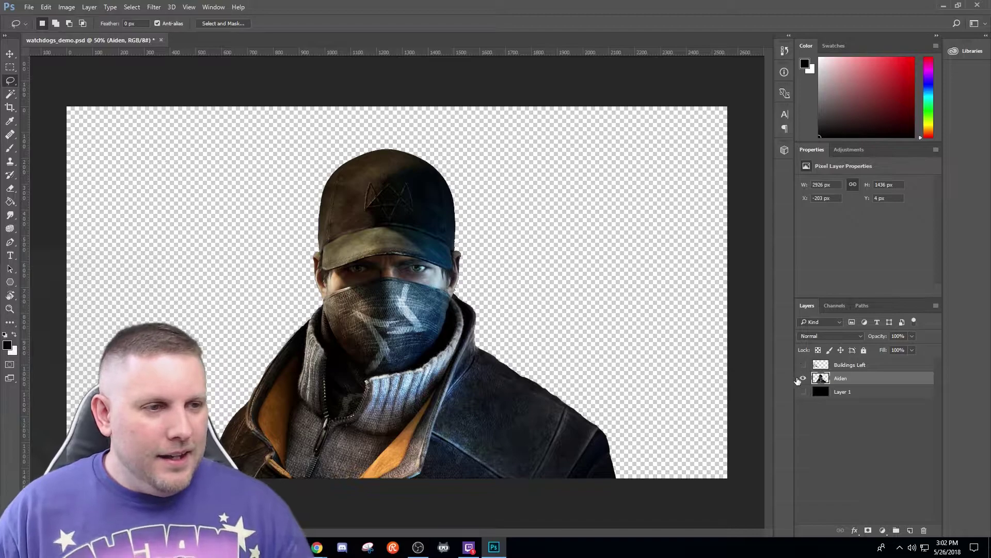
right_click(850, 377)
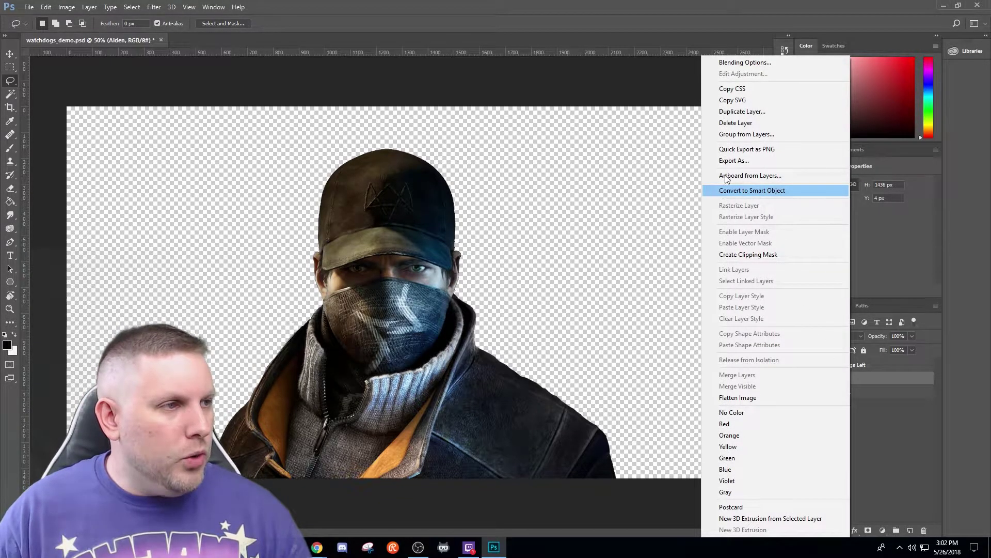
left_click(740, 112)
left_click(646, 108)
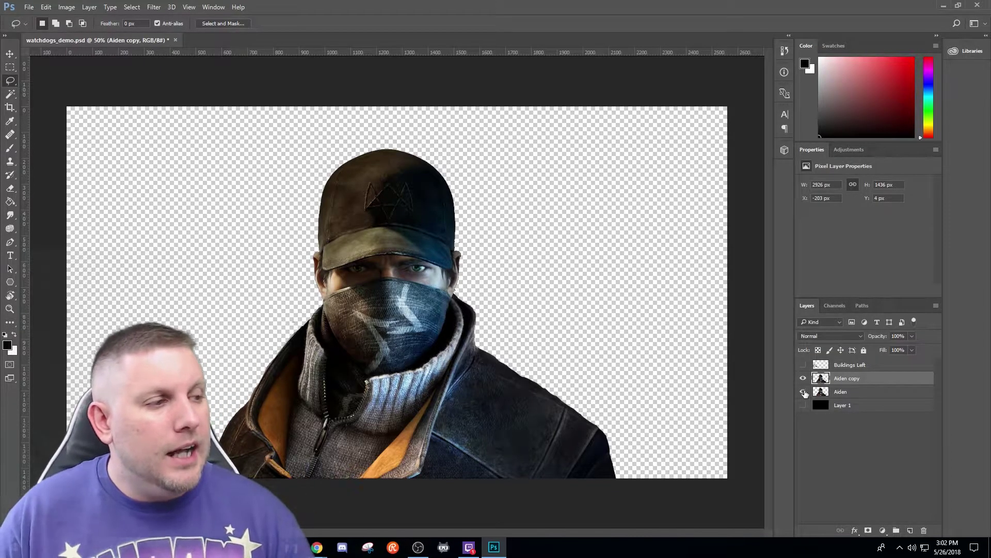
left_click(804, 392)
left_click(803, 393)
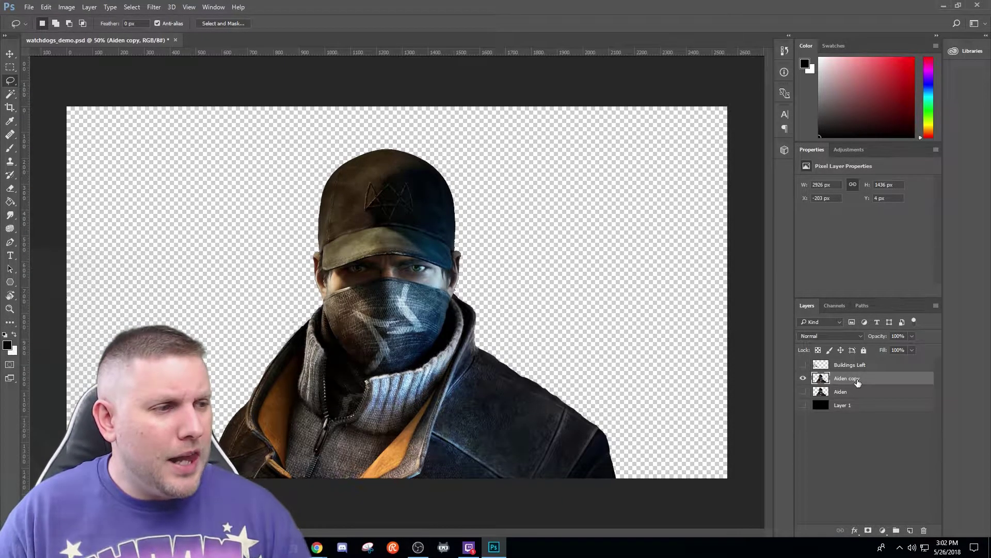
left_click(132, 8)
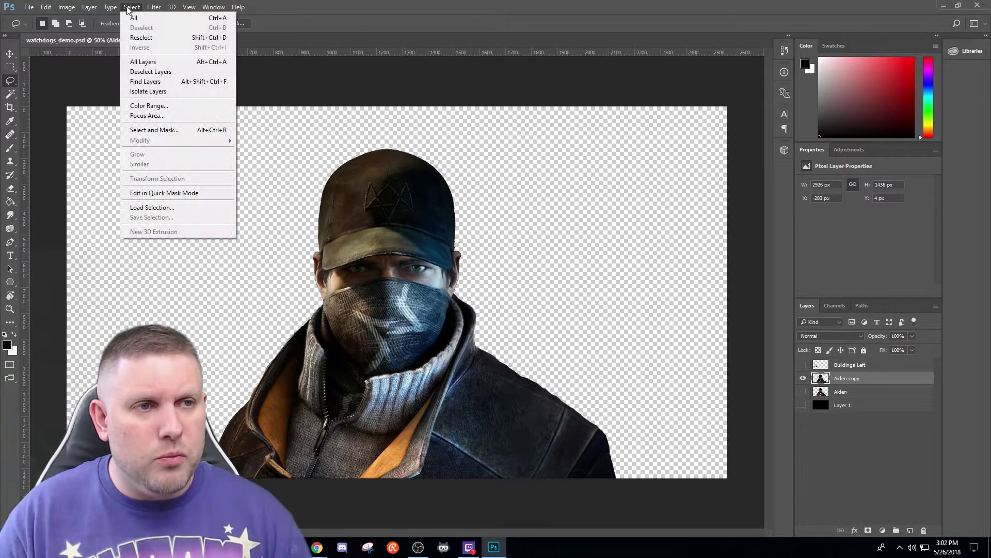
mouse_move(147, 8)
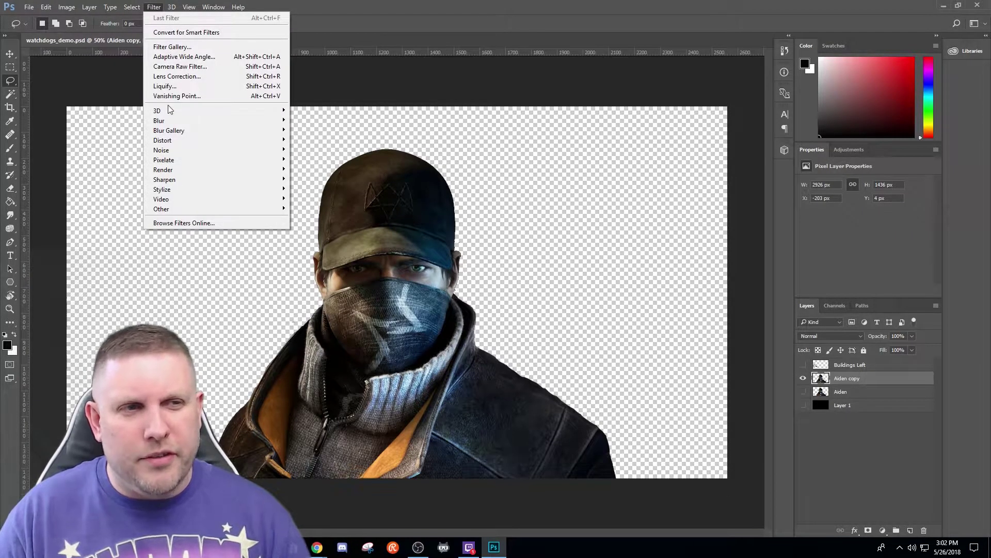
mouse_move(169, 121)
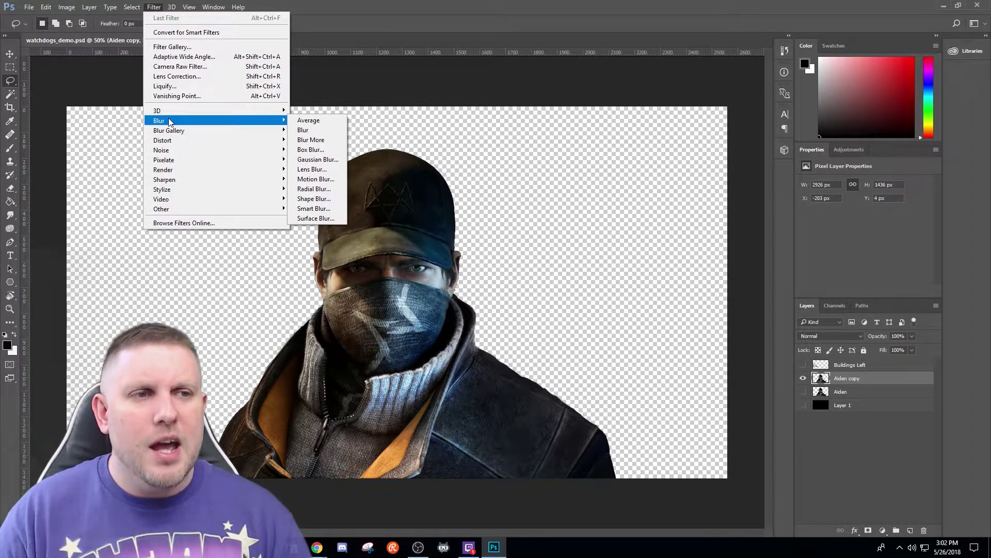
left_click(173, 47)
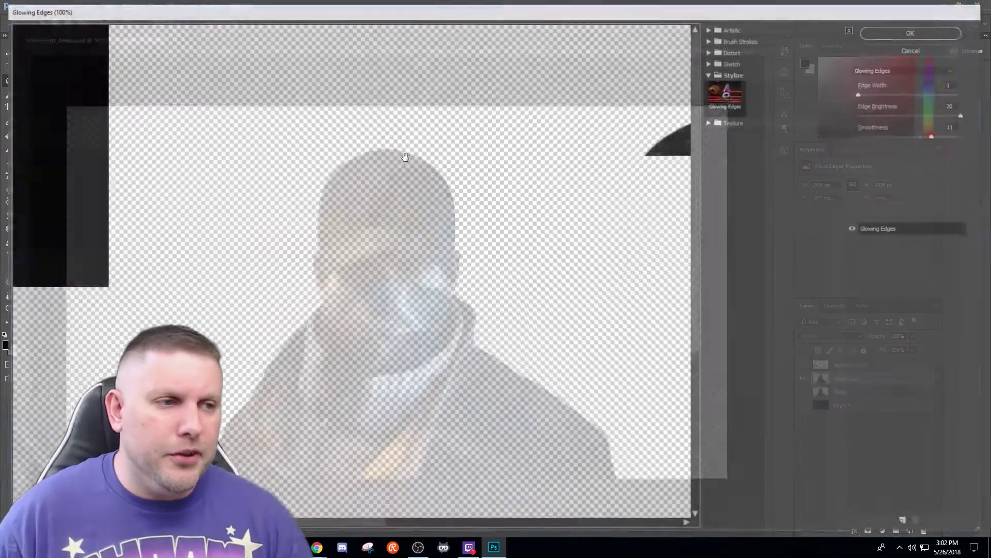
key("Escape")
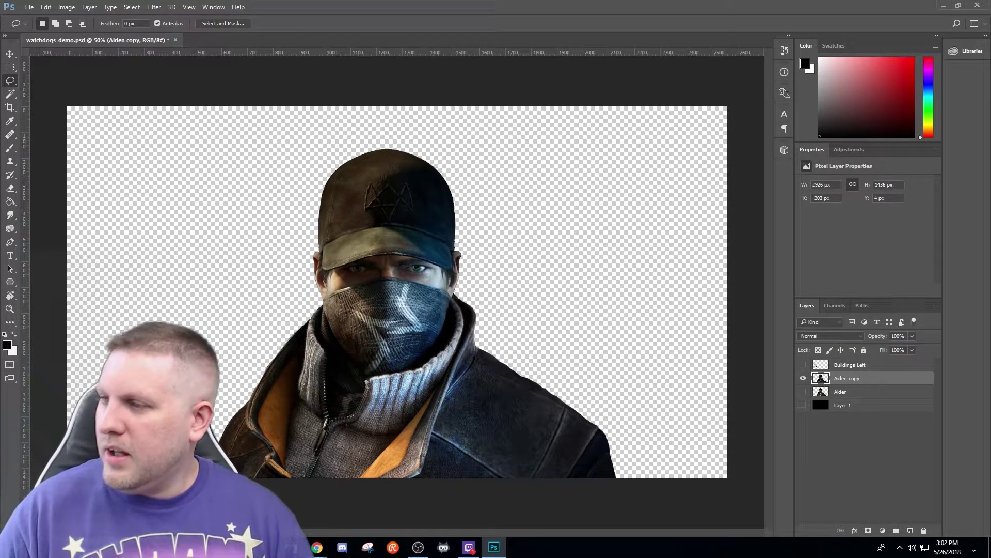
Apply Glowing Edges to Aiden copy with edge width 1, edge brightness 20 and smoothness 6
key("ctrl+alt+f")
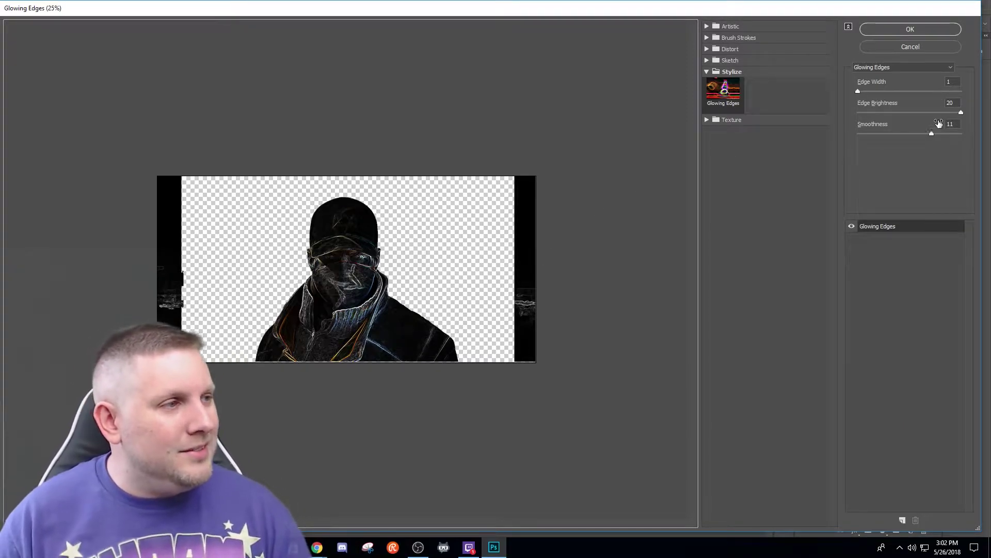
left_click_drag(935, 132, 891, 146)
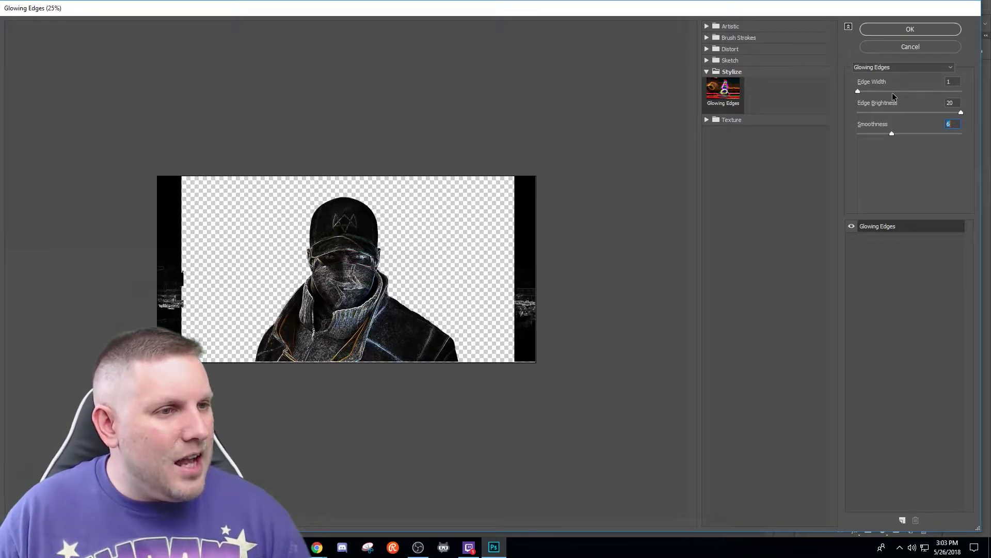
left_click_drag(859, 90, 813, 93)
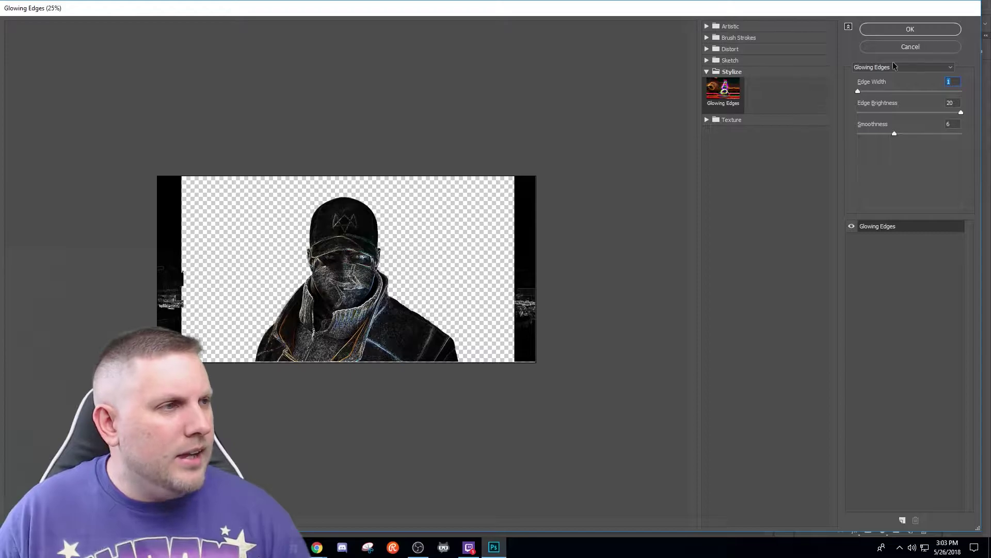
left_click(910, 28)
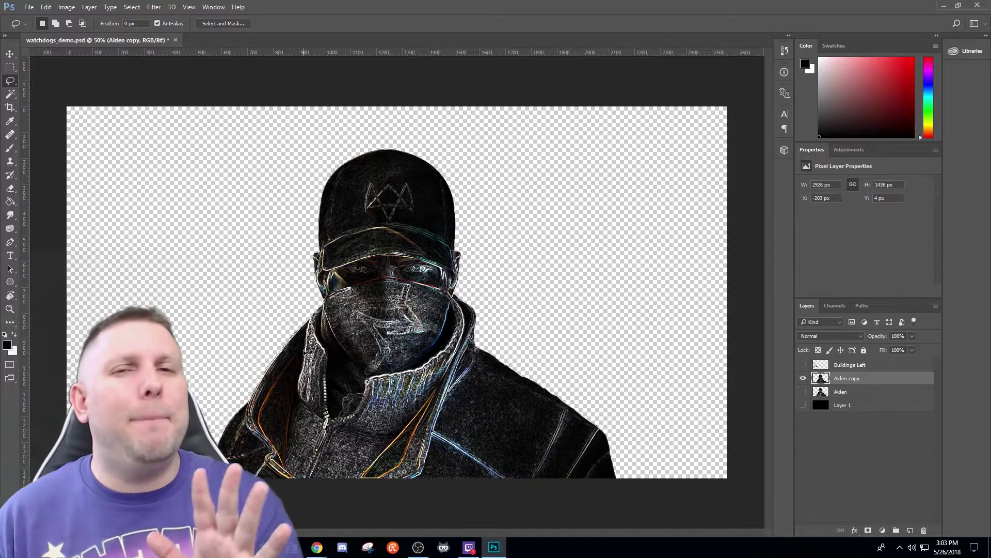
Convert Aiden copy to grayscale using the Black & White adjustment with the Default preset
left_click(51, 9)
mouse_move(67, 7)
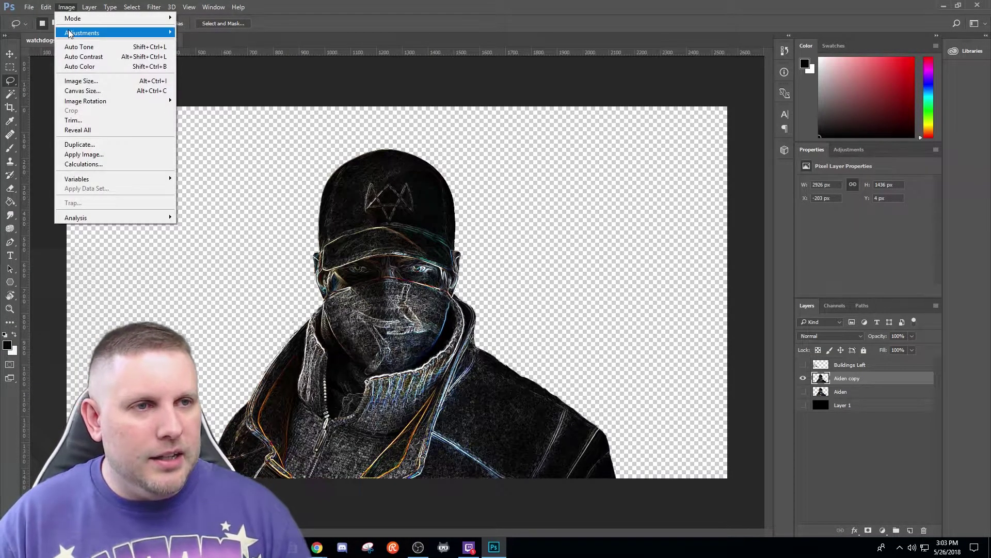
mouse_move(83, 32)
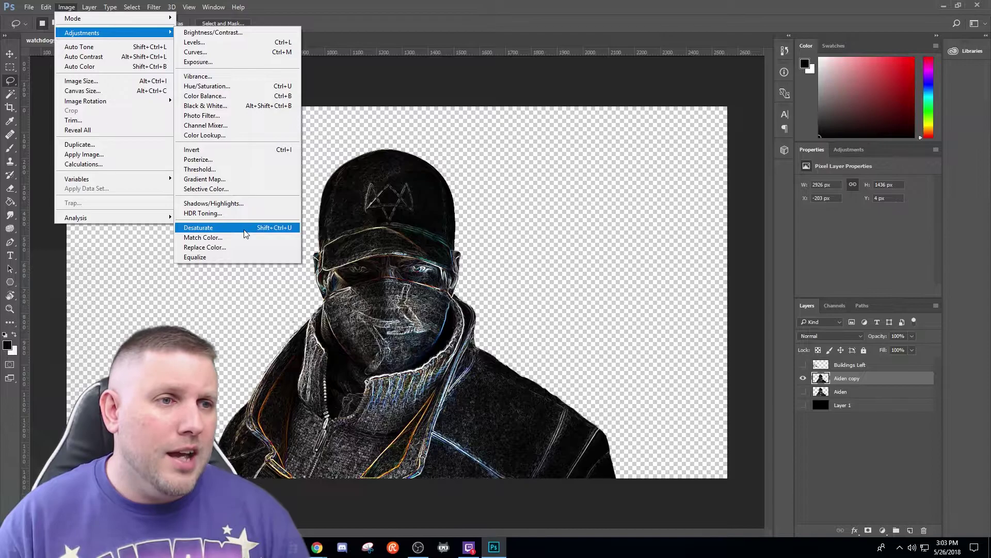
left_click(239, 105)
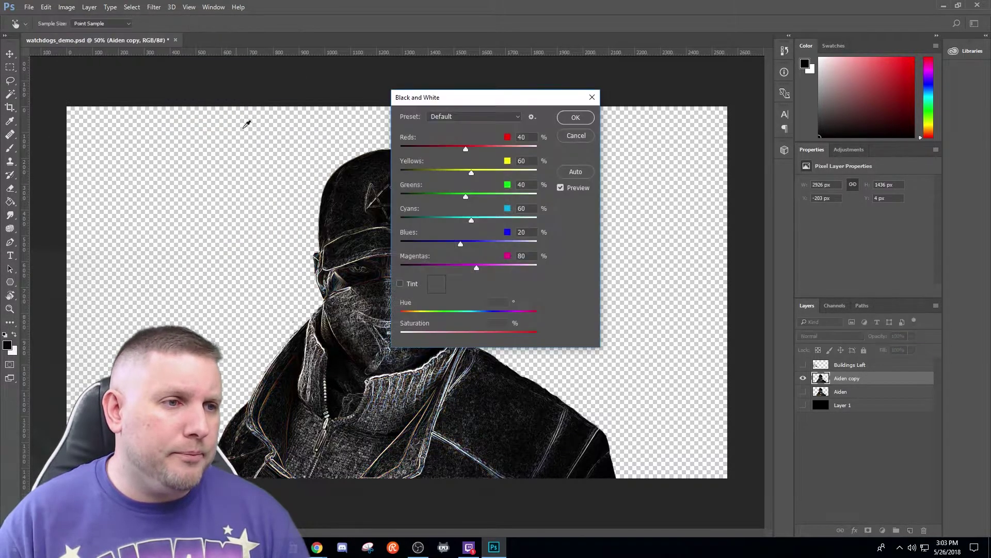
left_click(572, 119)
key("l")
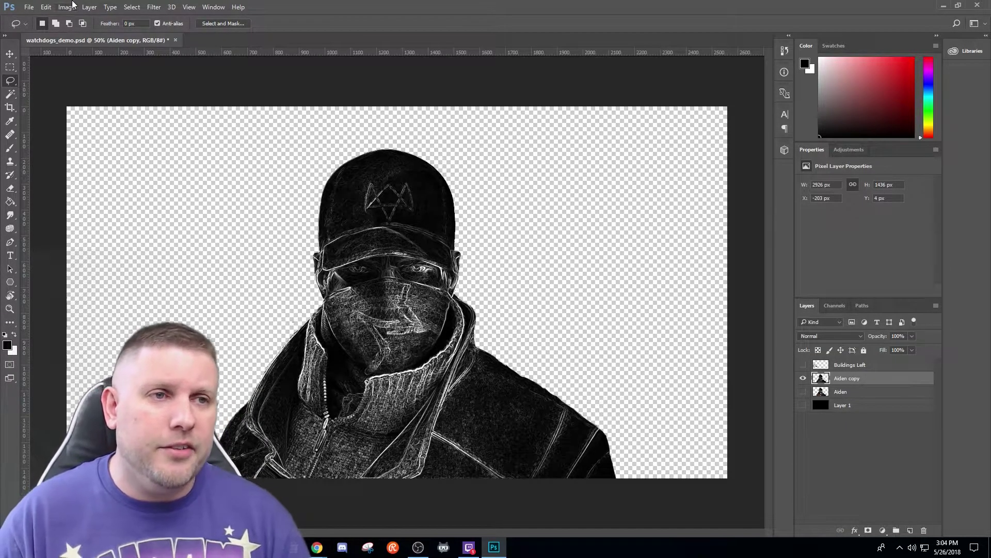
left_click(44, 7)
mouse_move(66, 7)
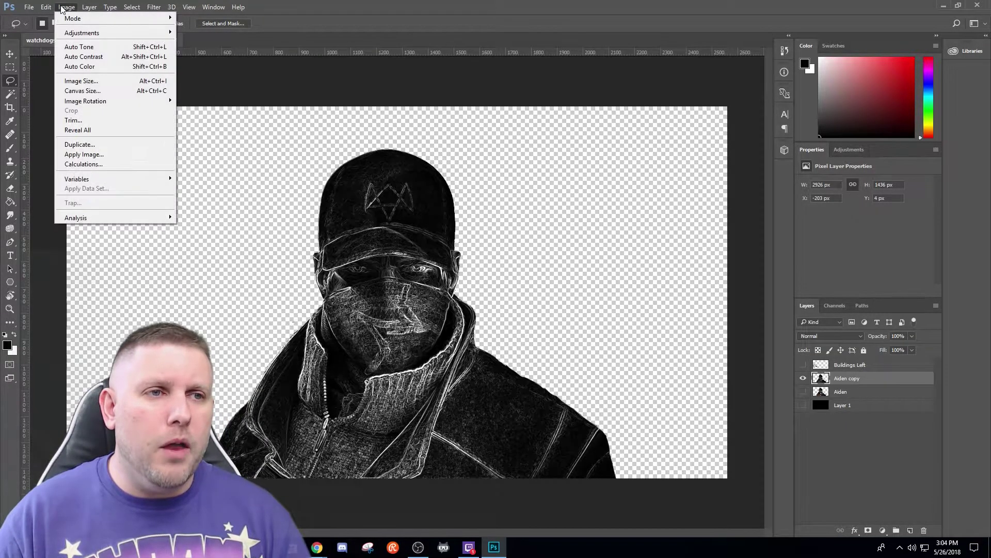
mouse_move(116, 33)
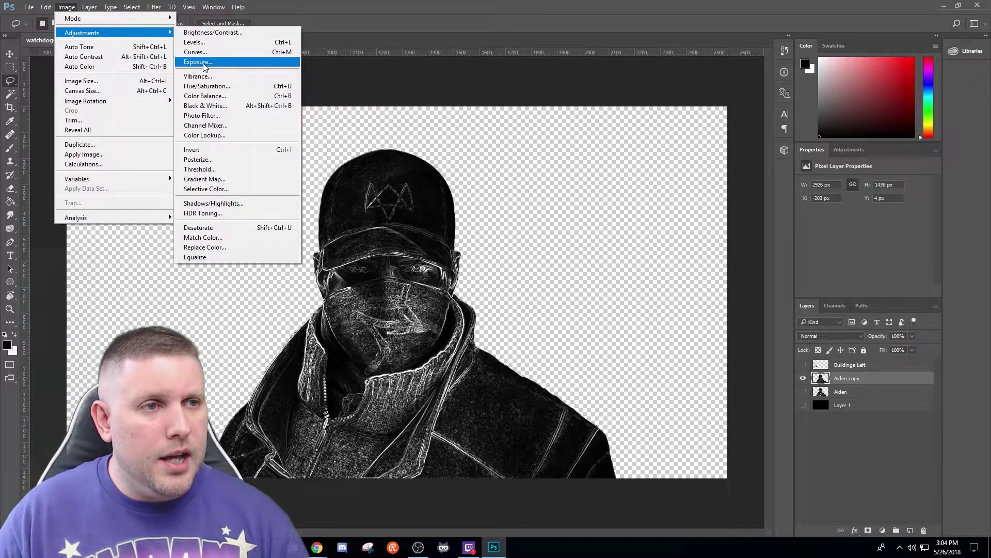
left_click(213, 32)
left_click(334, 251)
key("l")
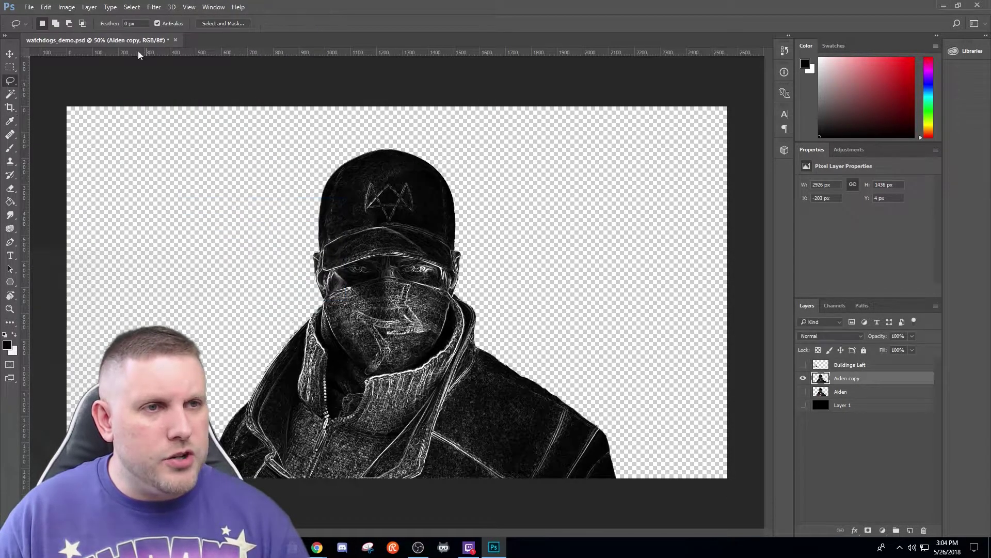
Apply Levels to Aiden copy with input levels of 37 for black, 1.00 for midtones and 203 for white
left_click(46, 7)
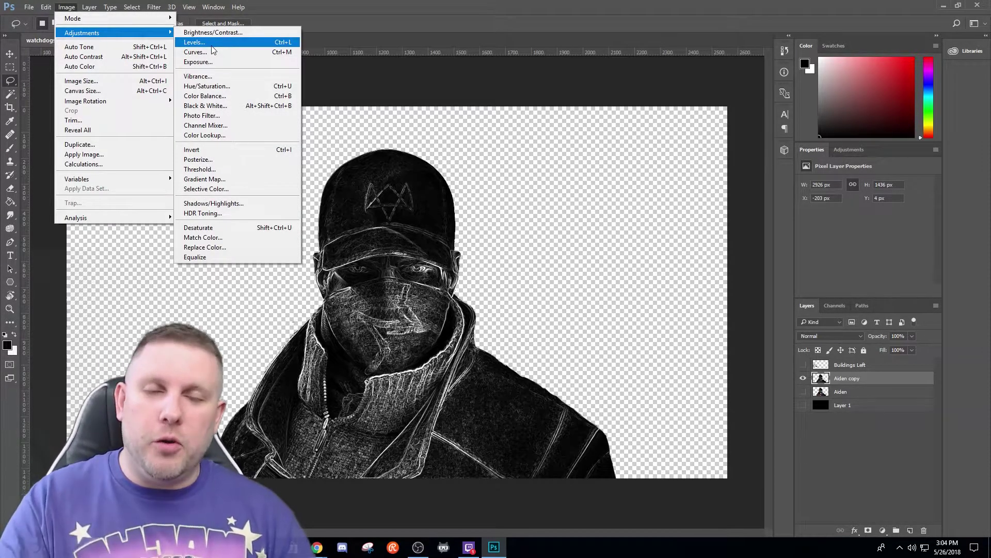
left_click(211, 43)
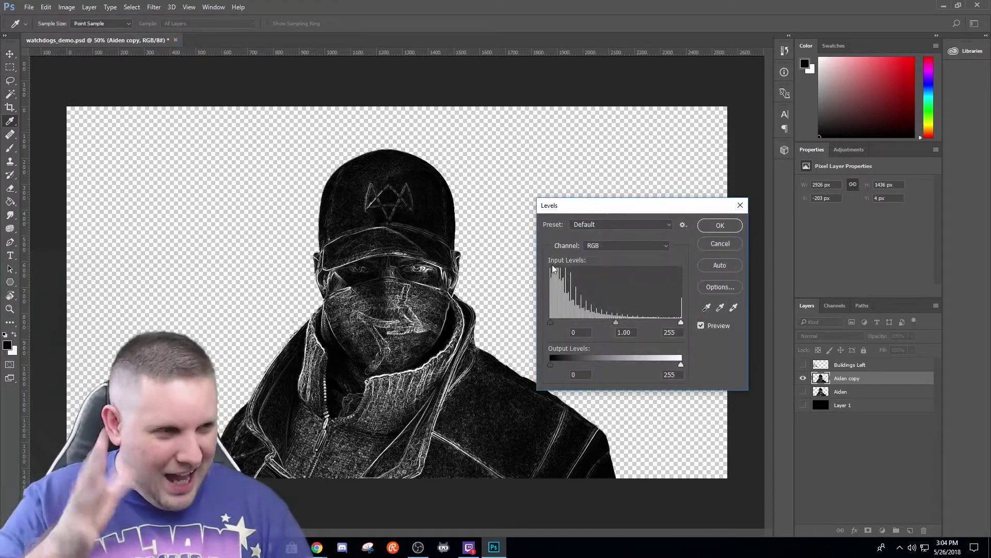
mouse_move(681, 323)
left_mouse_down()
mouse_move(657, 323)
mouse_move(681, 322)
left_mouse_up()
mouse_move(550, 322)
left_mouse_down()
mouse_move(620, 325)
mouse_move(545, 333)
left_mouse_up()
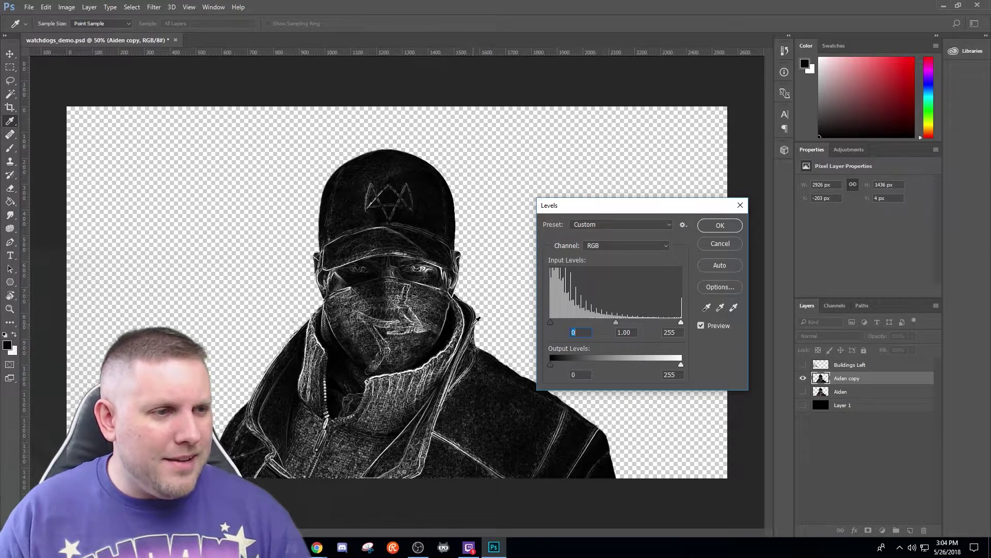
left_click(550, 322)
mouse_move(616, 321)
left_mouse_down()
mouse_move(634, 322)
mouse_move(592, 326)
mouse_move(615, 326)
left_mouse_up()
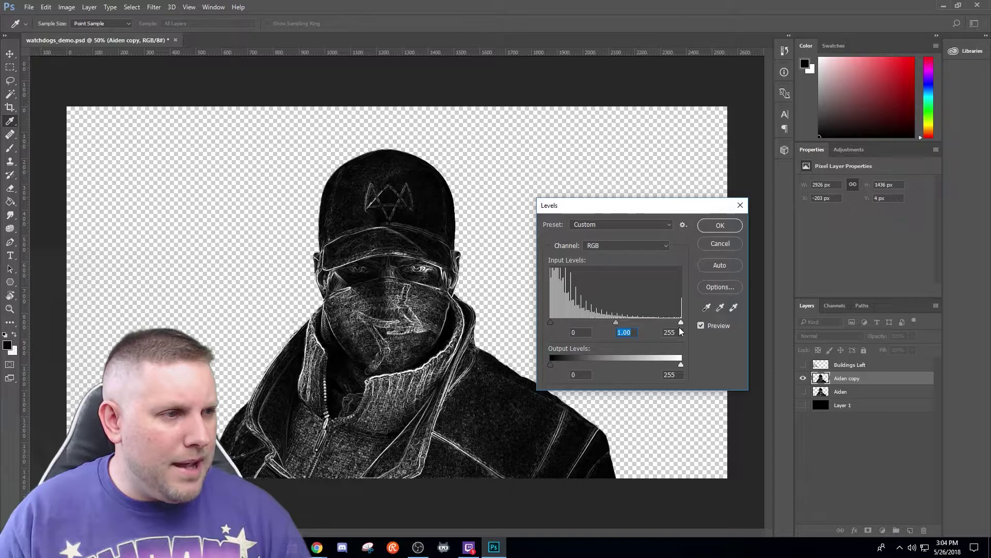
left_click_drag(681, 324, 654, 322)
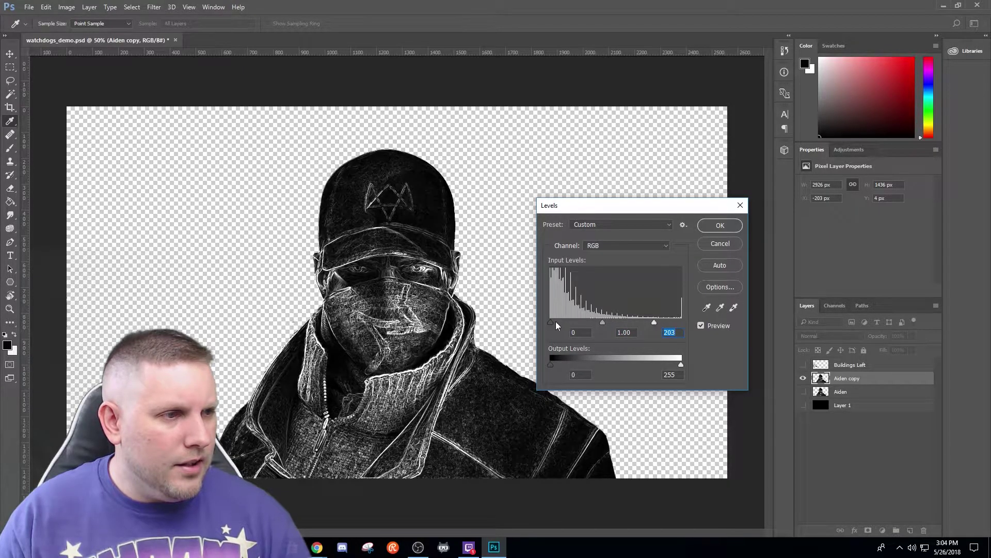
left_click_drag(551, 323, 562, 321)
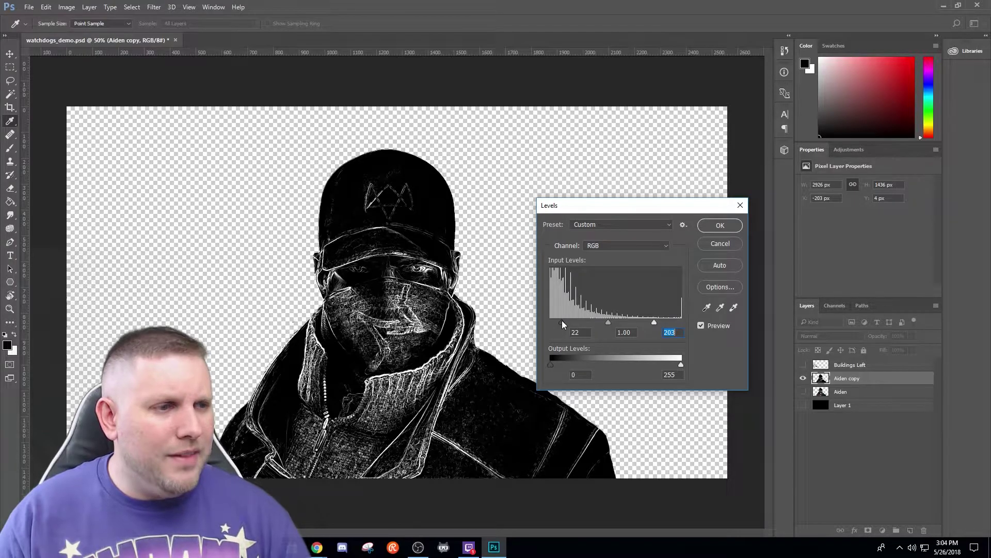
left_click(562, 320)
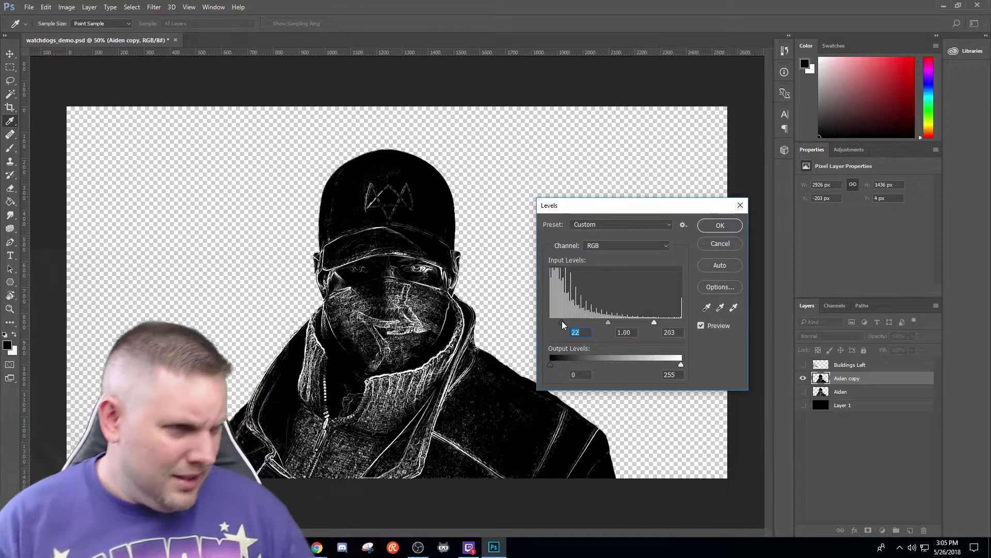
left_click_drag(561, 321, 571, 321)
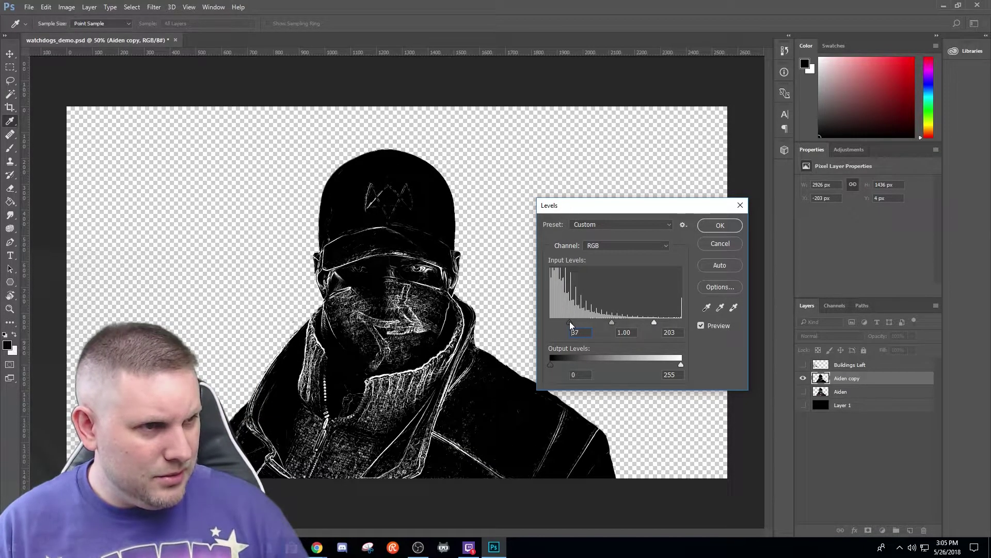
left_click(569, 321)
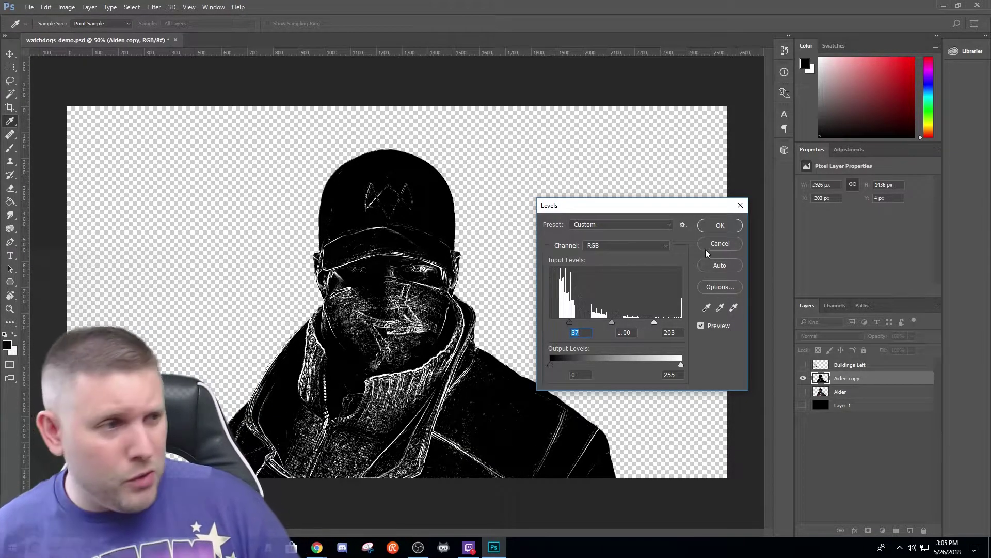
left_click(718, 226)
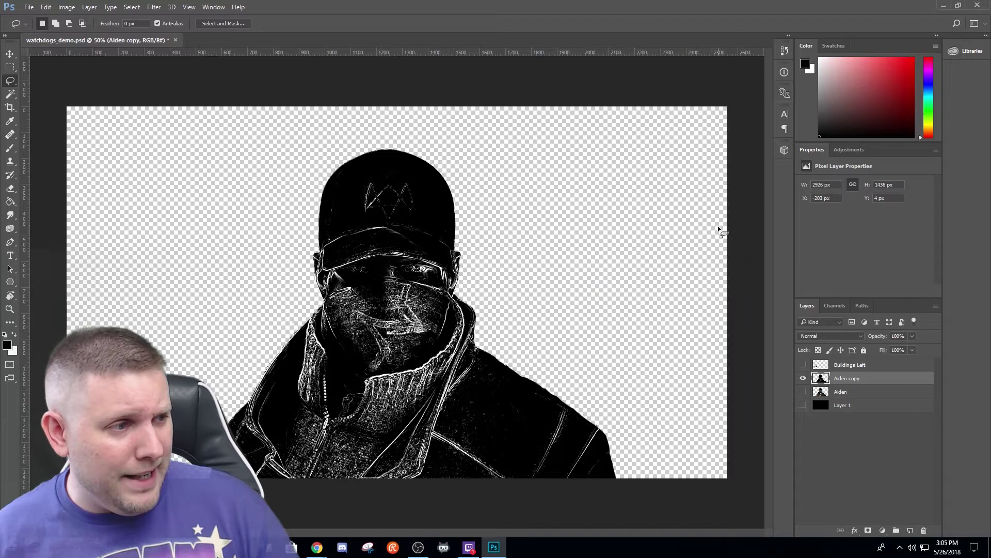
Show the original Aiden layer and open the blending options of Aiden copy
left_click(857, 395)
left_click(804, 392)
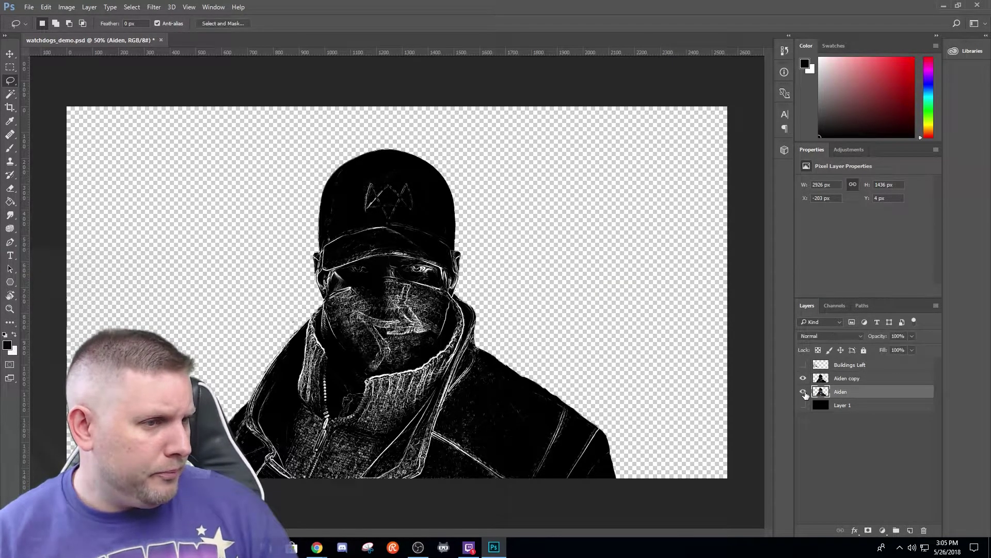
left_click(846, 383)
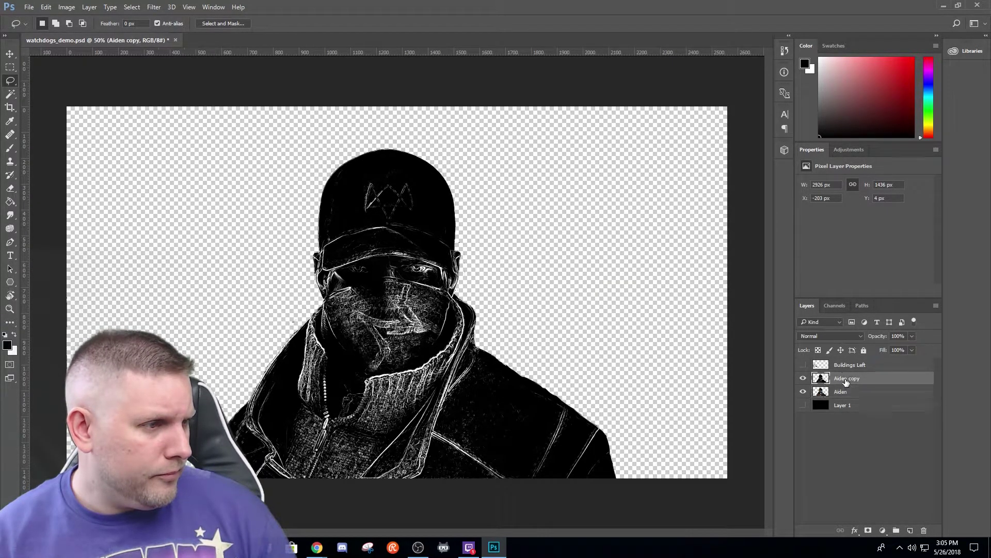
right_click(846, 383)
left_click(763, 64)
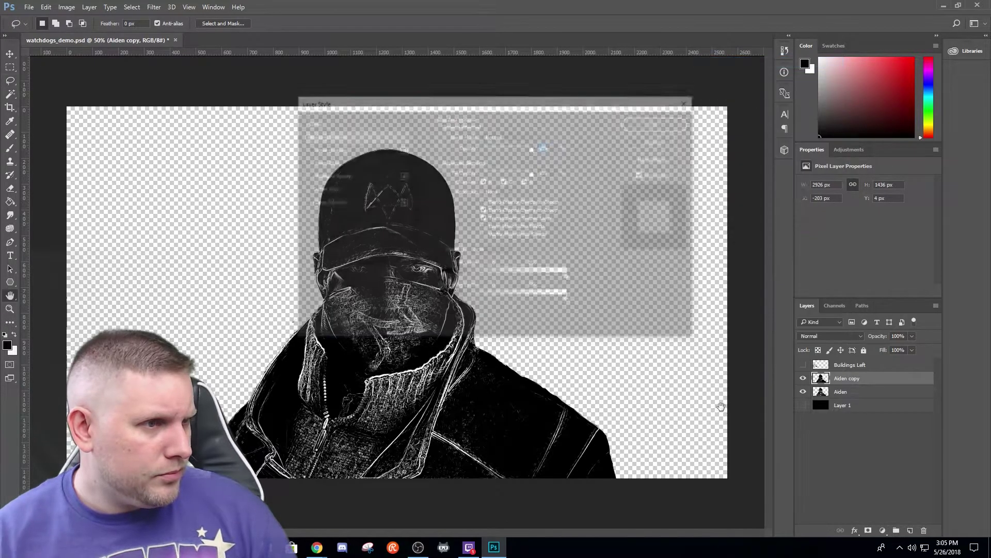
left_click_drag(443, 99, 541, 145)
left_click(615, 179)
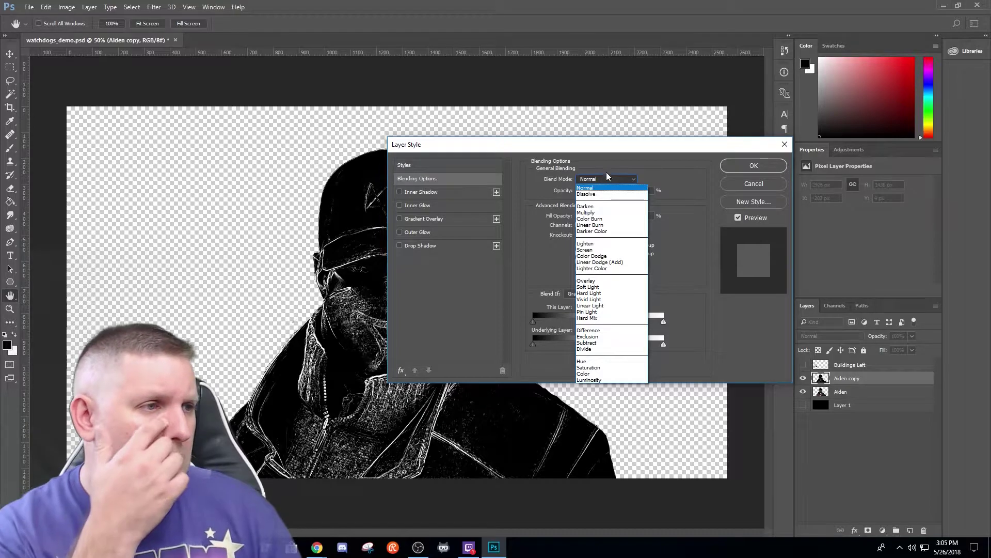
left_click(607, 174)
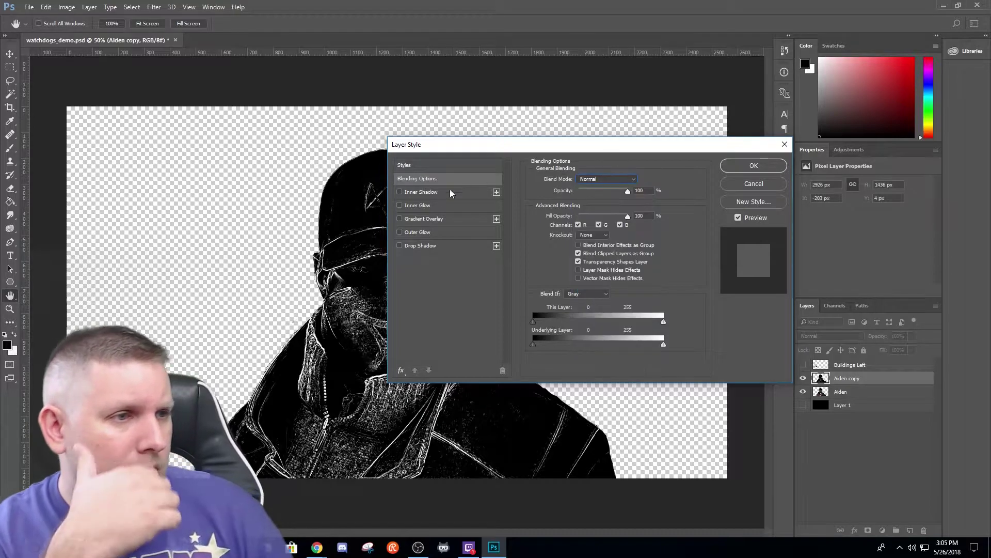
Add a Color Overlay effect to Aiden copy in purple (#c400fd) with Normal blending and 100% opacity
left_click(400, 205)
left_click(400, 205)
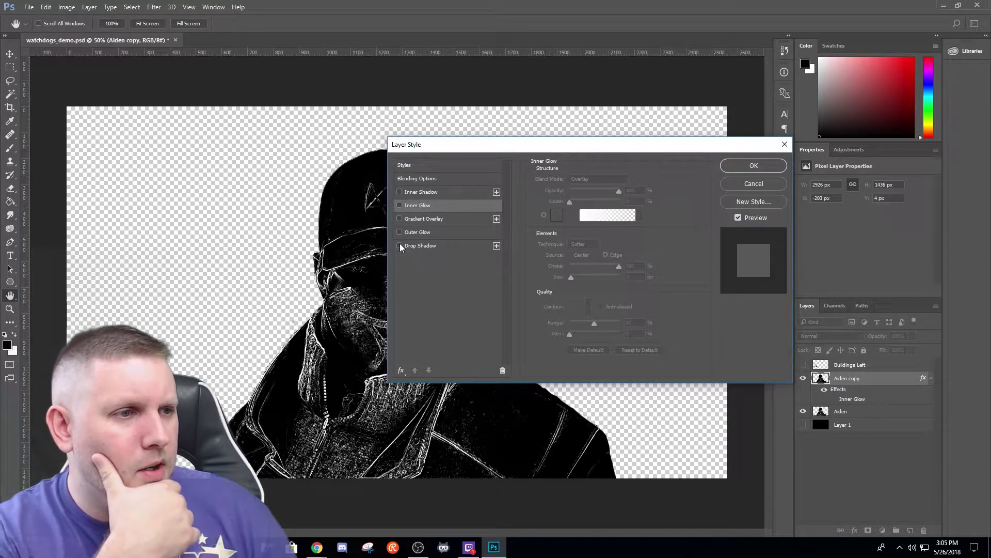
left_click(401, 370)
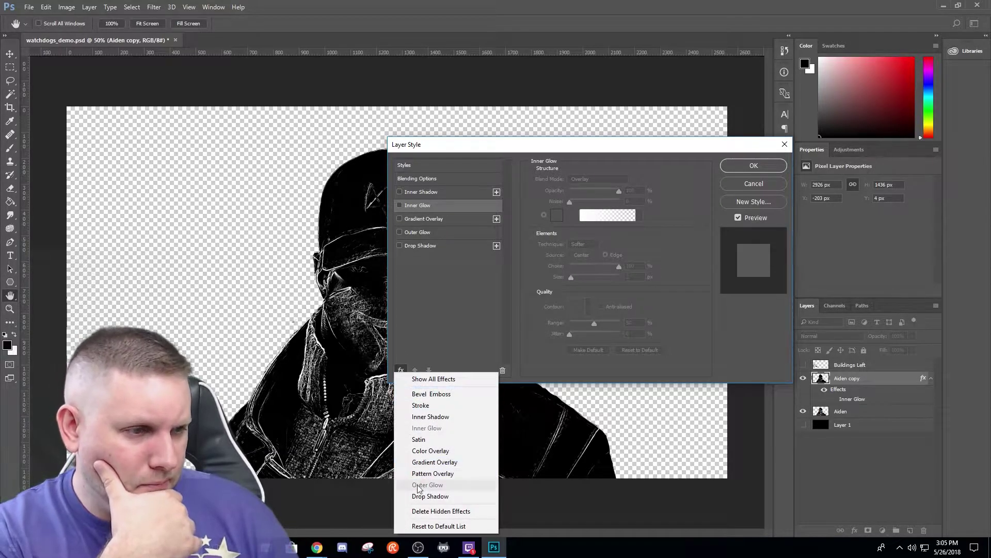
left_click(428, 451)
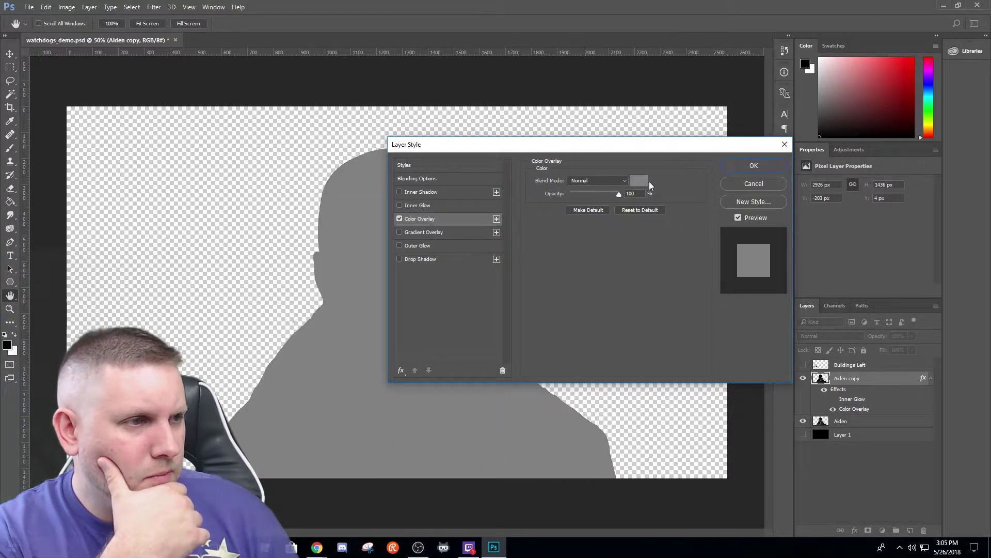
left_click(639, 181)
mouse_move(291, 375)
left_mouse_down()
mouse_move(280, 328)
mouse_move(298, 354)
left_mouse_up()
left_click(278, 337)
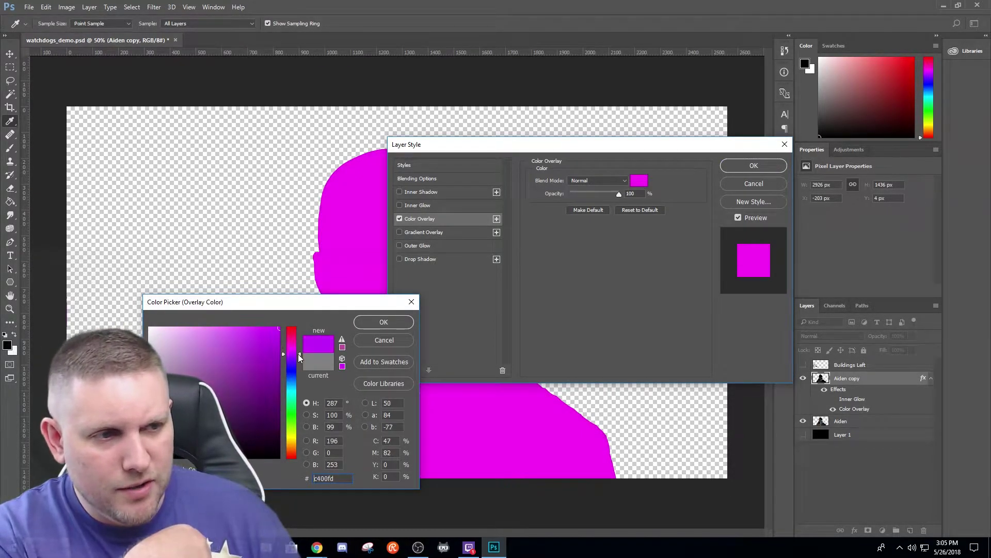
left_click(389, 323)
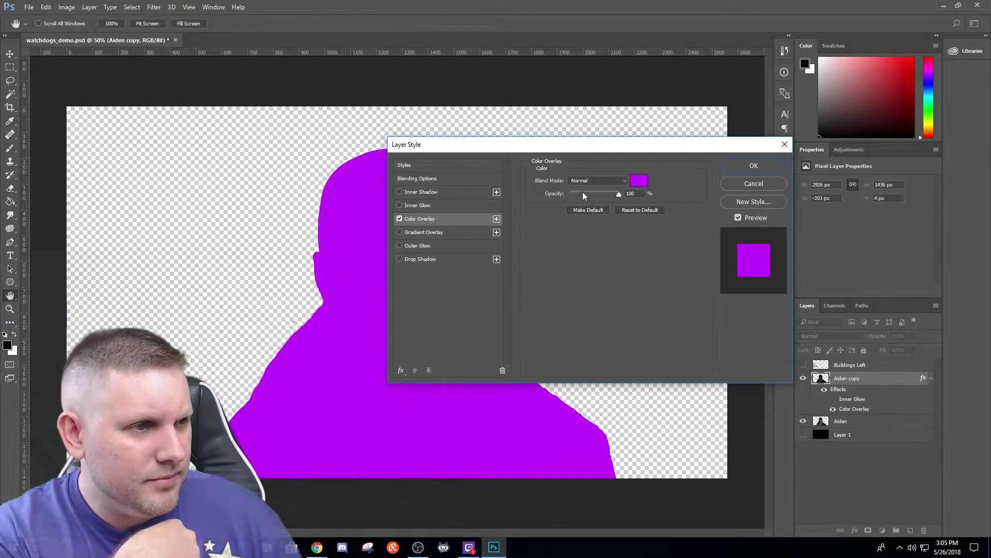
Try blend modes for Aiden copy from Luminosity upward through the list and set it to Screen
left_click(429, 181)
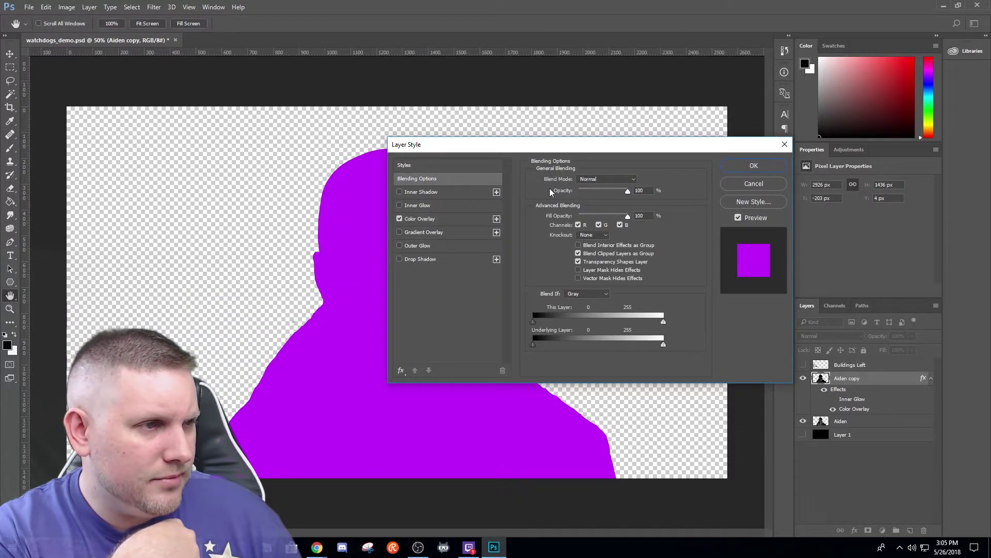
left_click(593, 181)
left_click(580, 378)
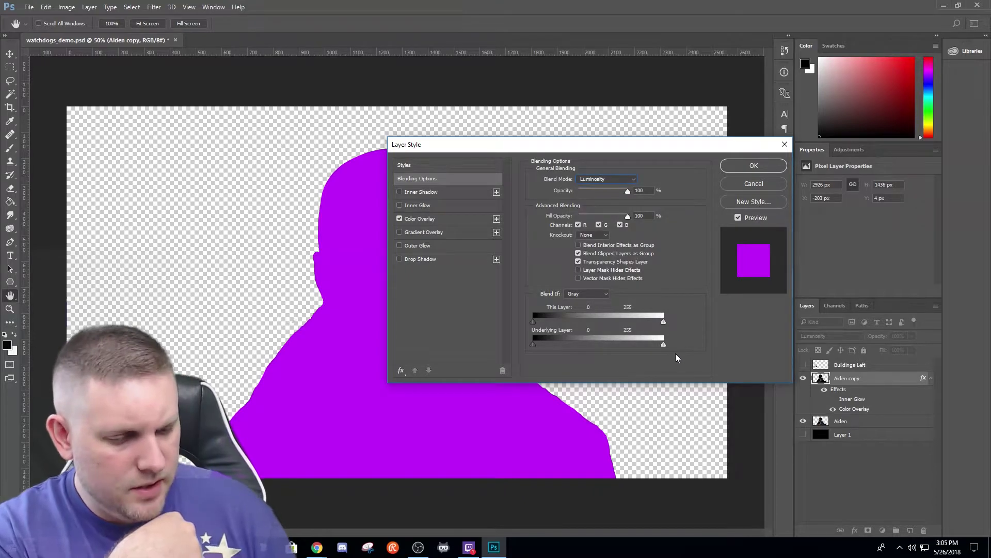
key("Up")
key("Up")
key("Up")
key("Up")
key("Up")
key("Up")
key("Up")
key("Up")
key("Up")
key("Up")
key("Up")
key("Up")
key("Up")
key("Up")
key("Up")
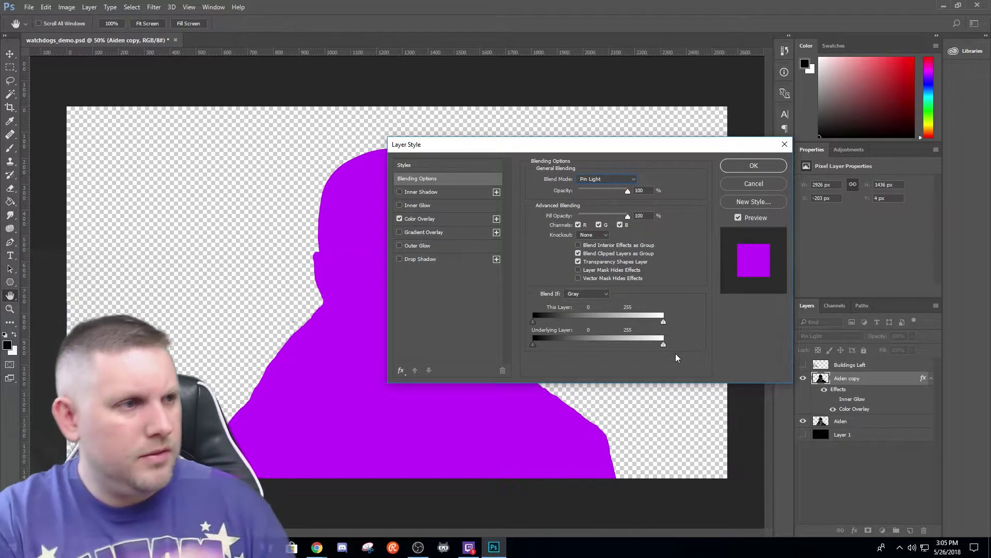
key("Up")
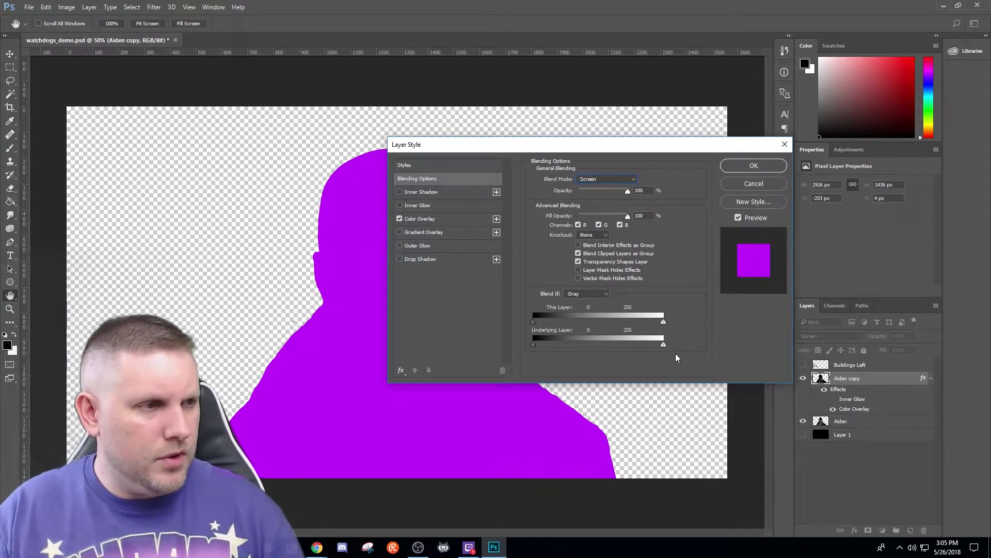
Return Aiden copy's layer blend mode to Normal and set its Color Overlay blend mode to Color
left_click(604, 179)
left_click(589, 188)
left_click(439, 217)
left_click(597, 180)
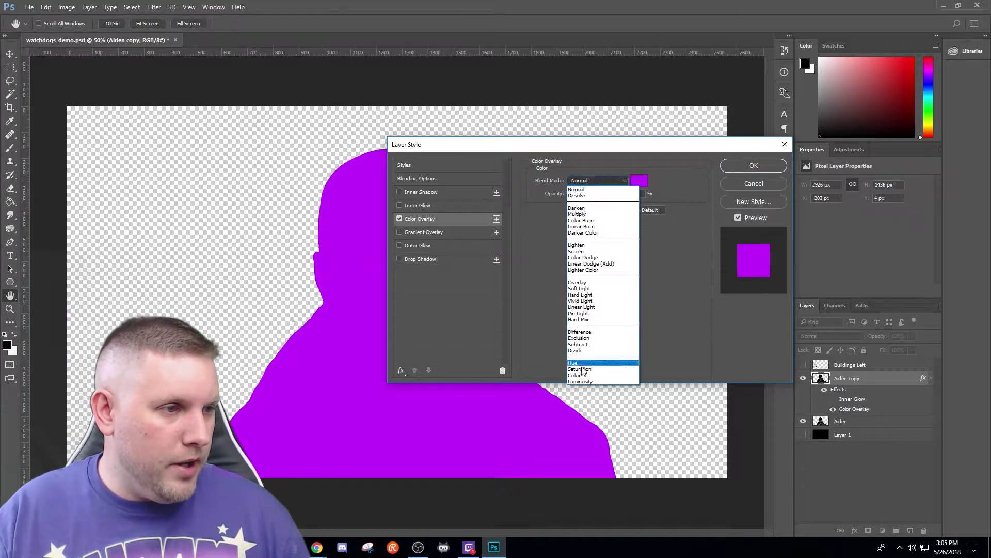
left_click(584, 385)
key("Up")
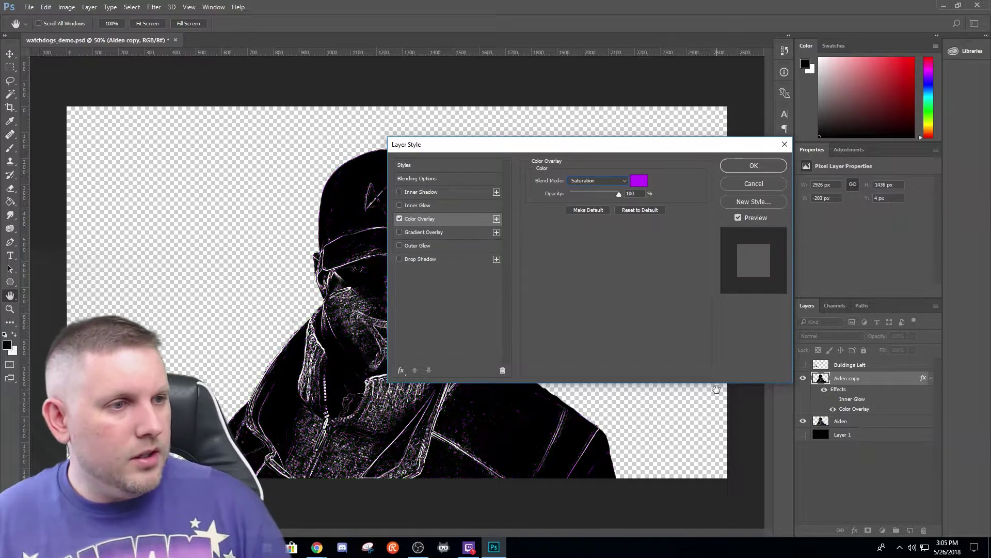
left_click_drag(604, 149, 103, 21)
key("Return")
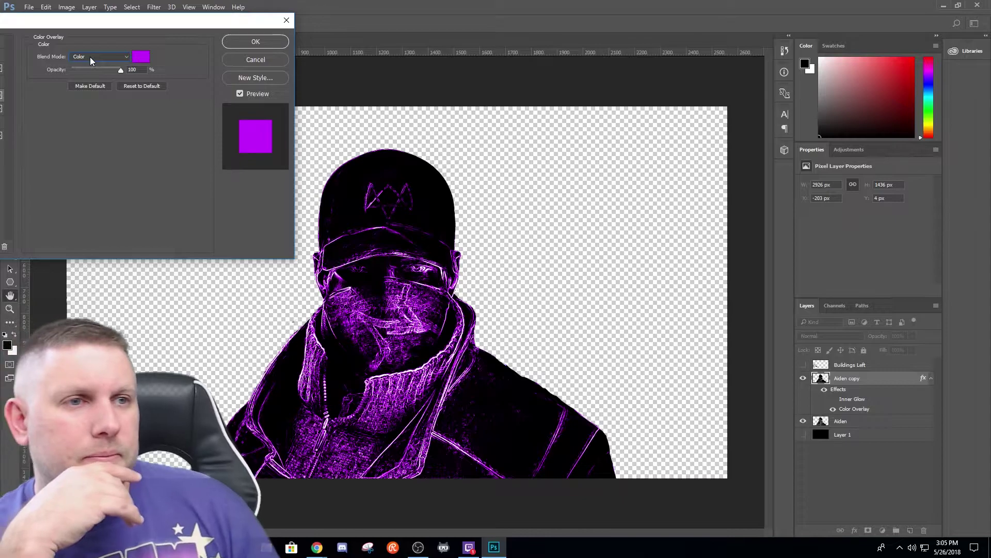
Try the Color Overlay blend modes of Aiden copy from Saturation up through the list to Dissolve, and set it to Overlay
left_click(90, 57)
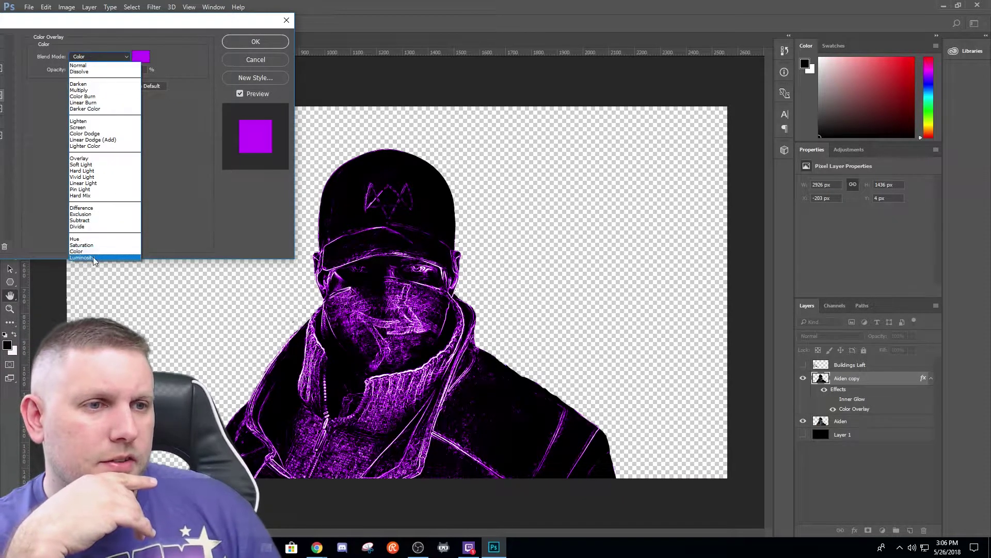
left_click(92, 245)
key("Up")
key("Up")
key("Up")
key("Up")
key("Up")
key("Up")
key("Up")
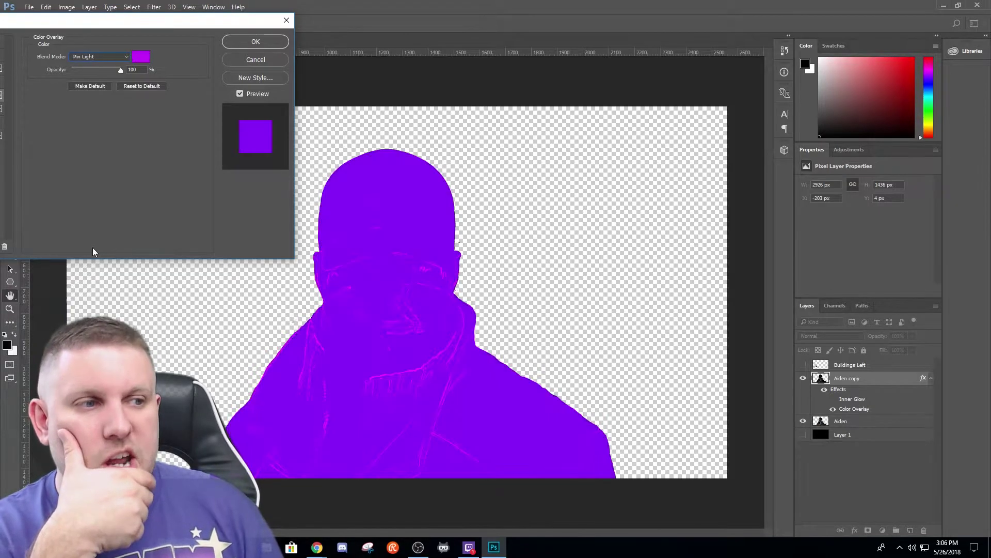
key("Up")
key("Up")
key("Up")
key("Down")
key("Down")
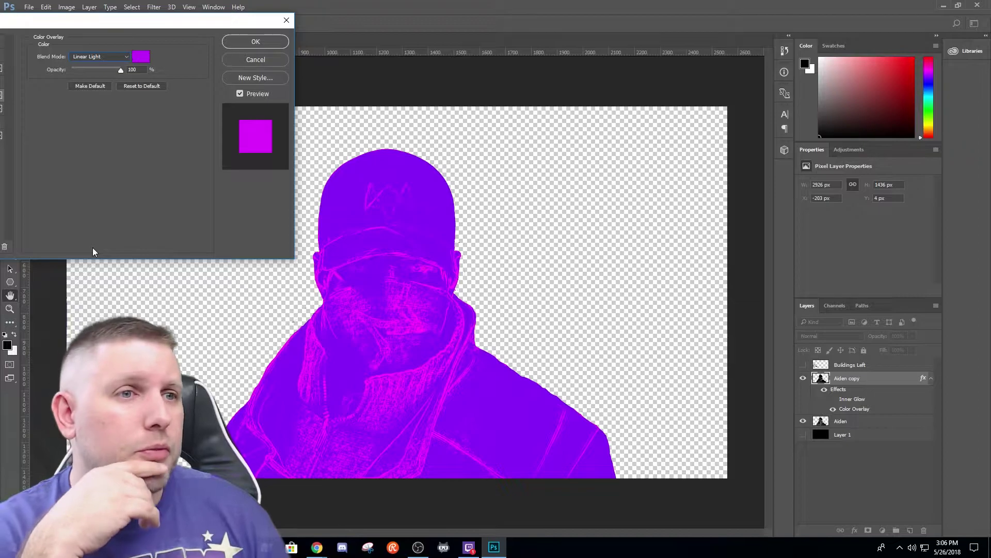
key("Up")
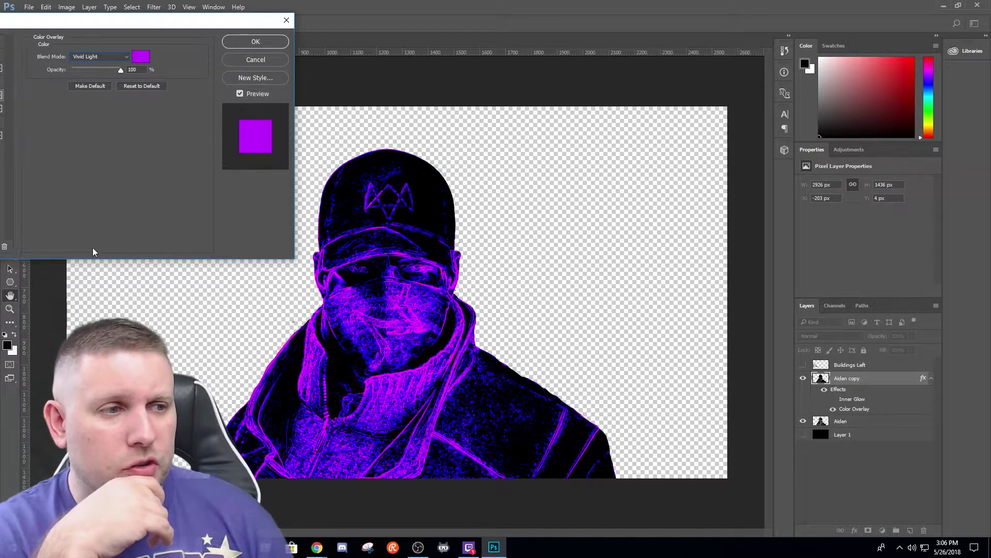
key("Down")
key("Up")
key("Up")
key("Up")
key("Up")
key("Up")
key("Up")
key("Up")
key("Up")
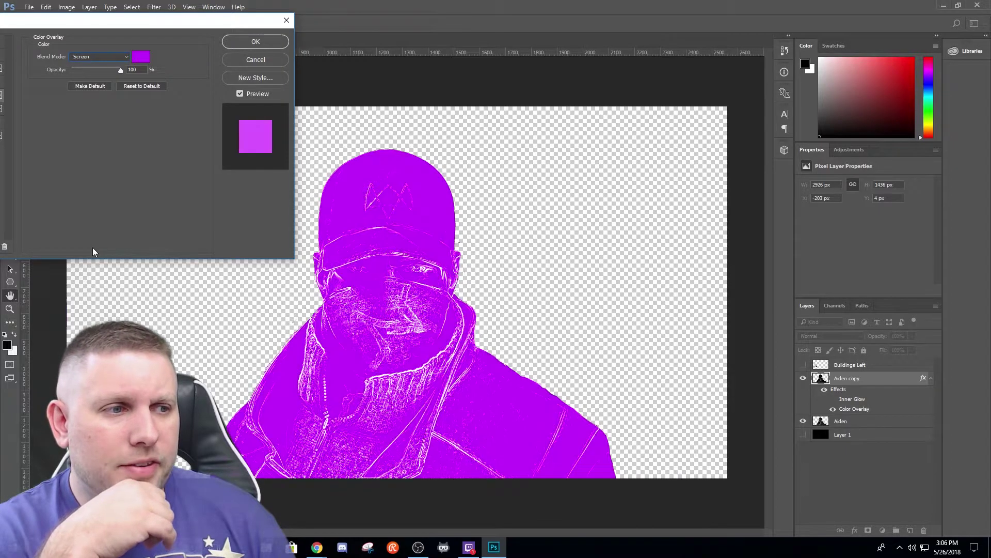
key("Up")
key("Up")
key("Up")
key("Up")
key("Up")
key("Up")
key("Up")
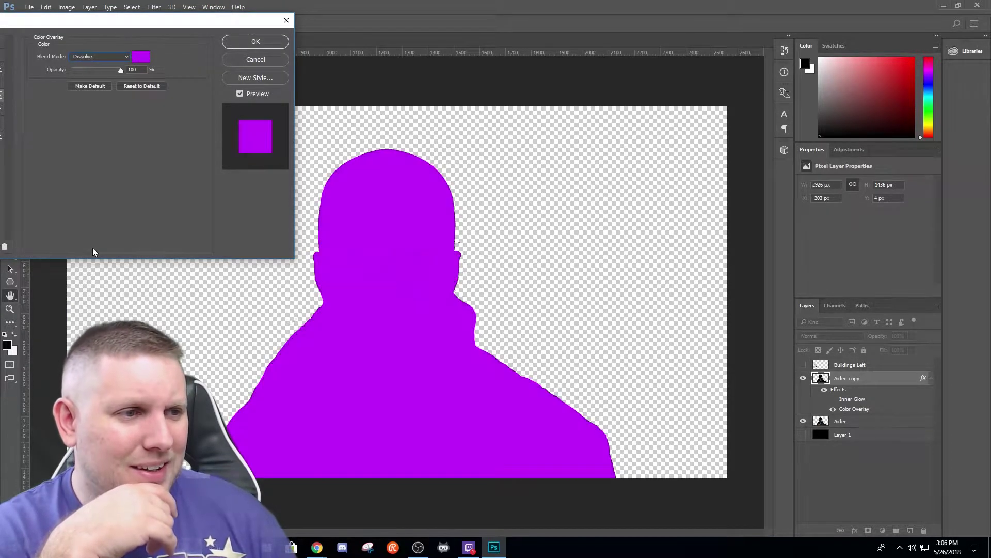
key("Down")
key("Down")
key("Down")
key("Down")
key("Down")
key("Down")
key("Down")
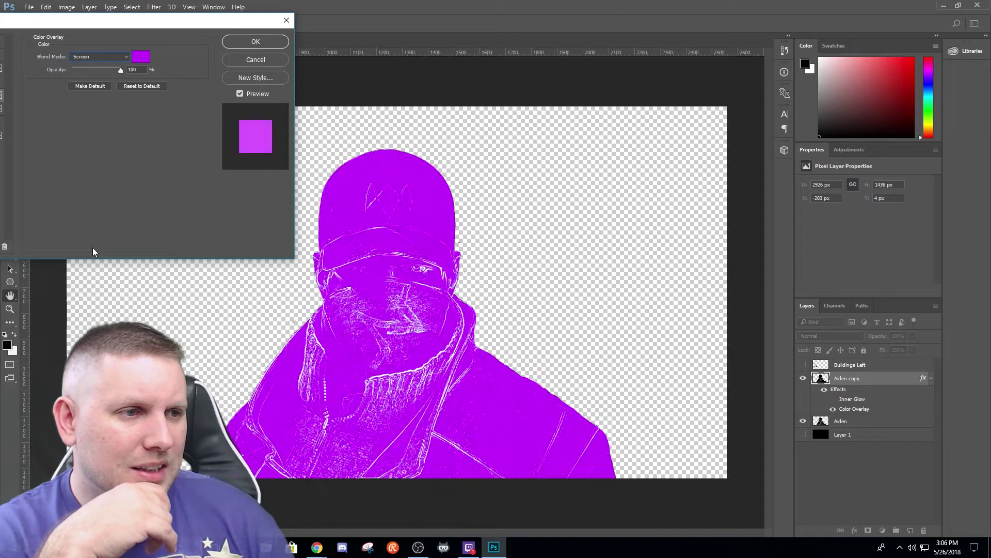
key("Up")
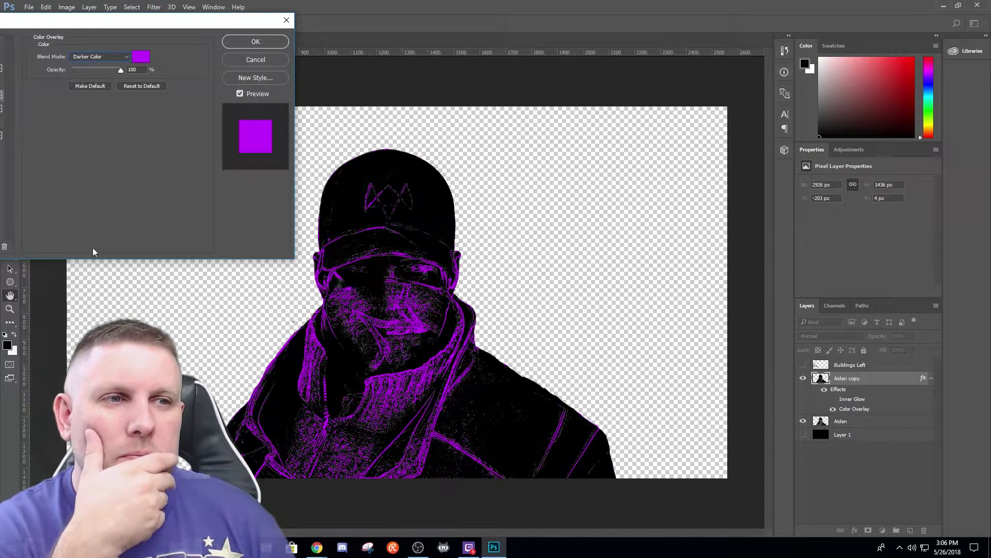
key("Down")
key("Down")
key("Down")
key("Down")
key("Down")
key("Down")
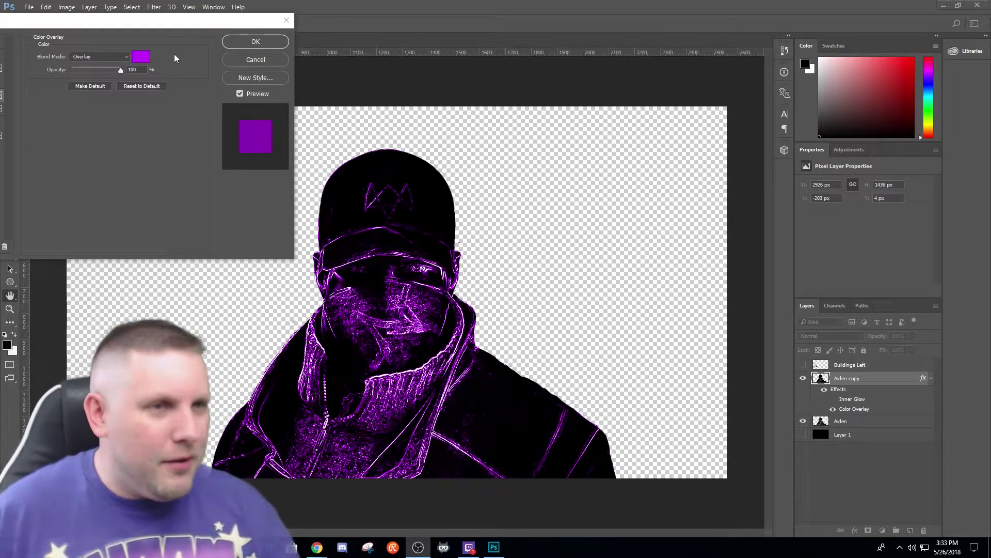
Try Aiden copy's layer blend modes from Luminosity up through the list, return to Normal and apply the layer style
left_click_drag(157, 27, 324, 34)
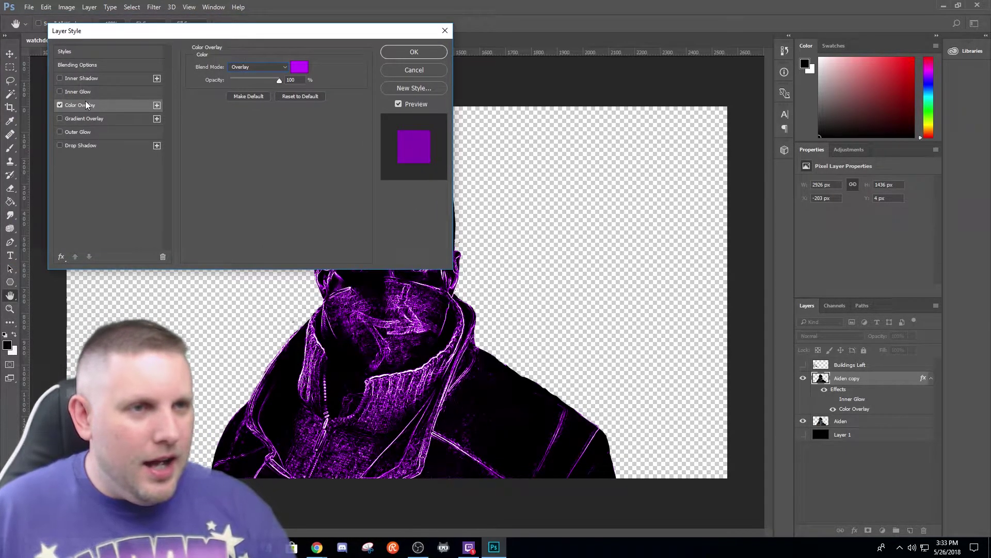
left_click(80, 64)
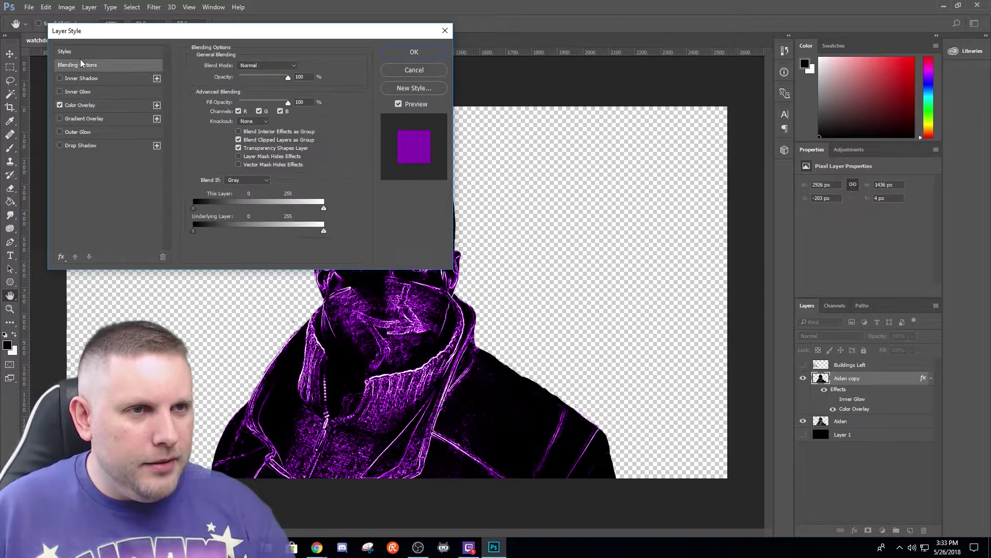
left_click(267, 65)
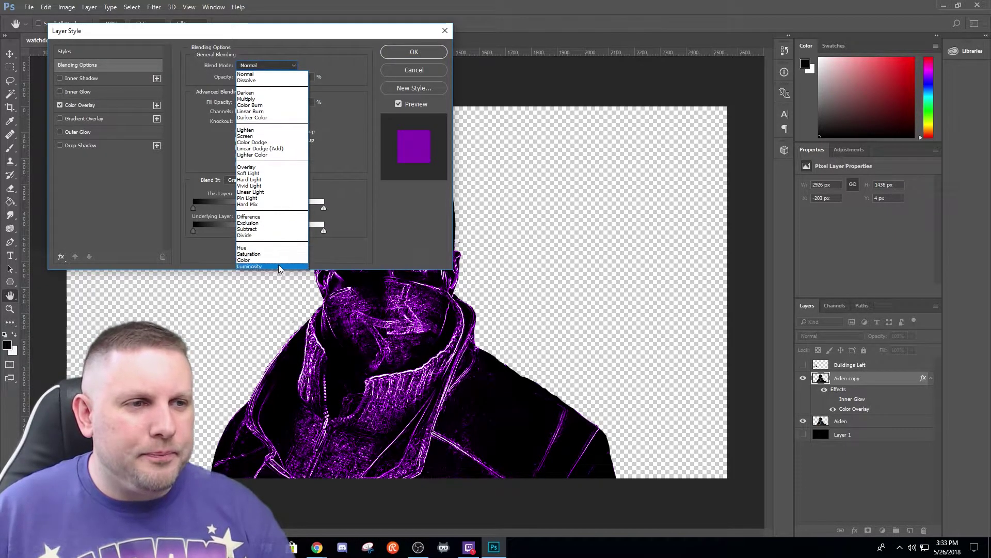
left_click(278, 265)
key("Up")
key("Up")
key("Up")
key("Up")
key("Up")
key("Up")
key("Up")
key("Up")
key("Up")
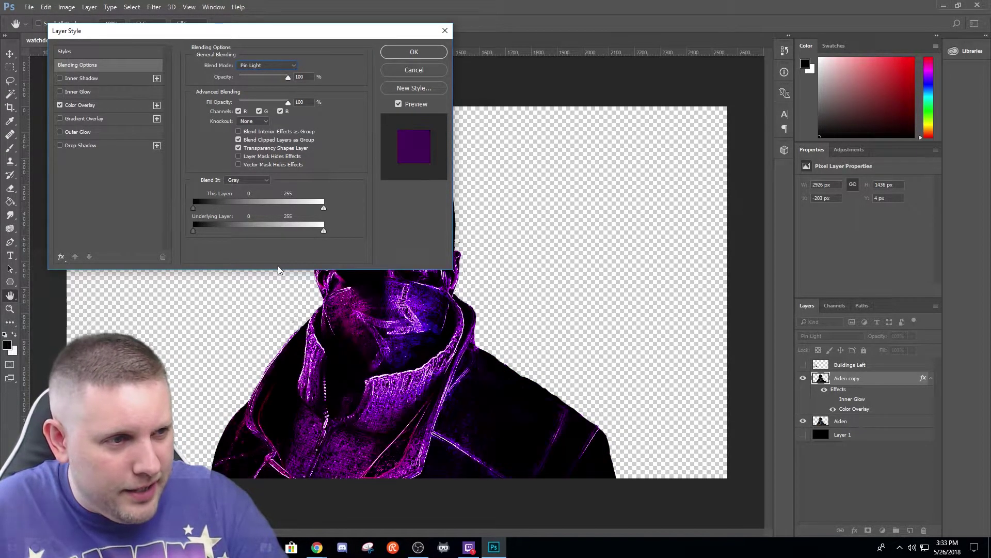
left_click_drag(266, 33, 708, 107)
key("Down")
key("Up")
key("Down")
key("Up")
key("Up")
key("Up")
key("Up")
key("Up")
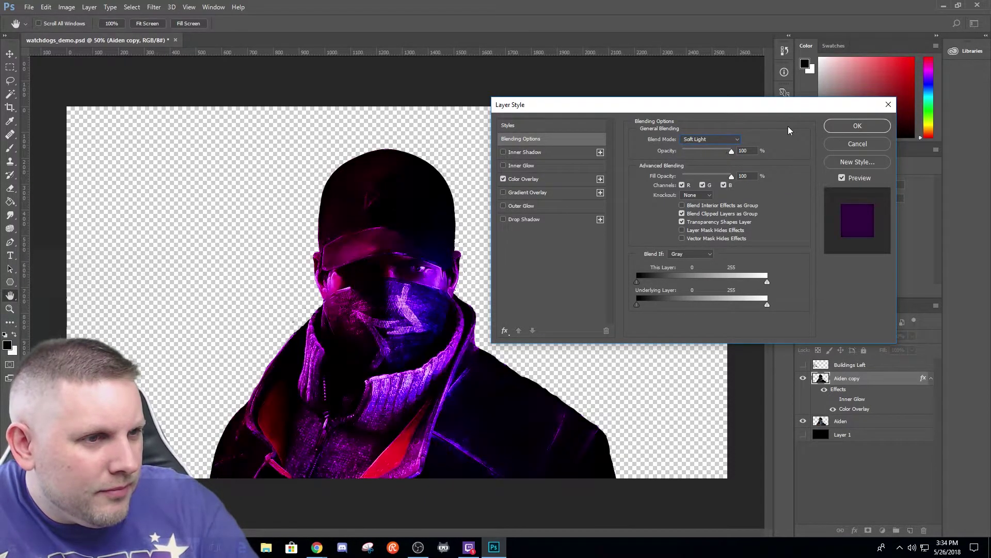
key("Up")
key("Up")
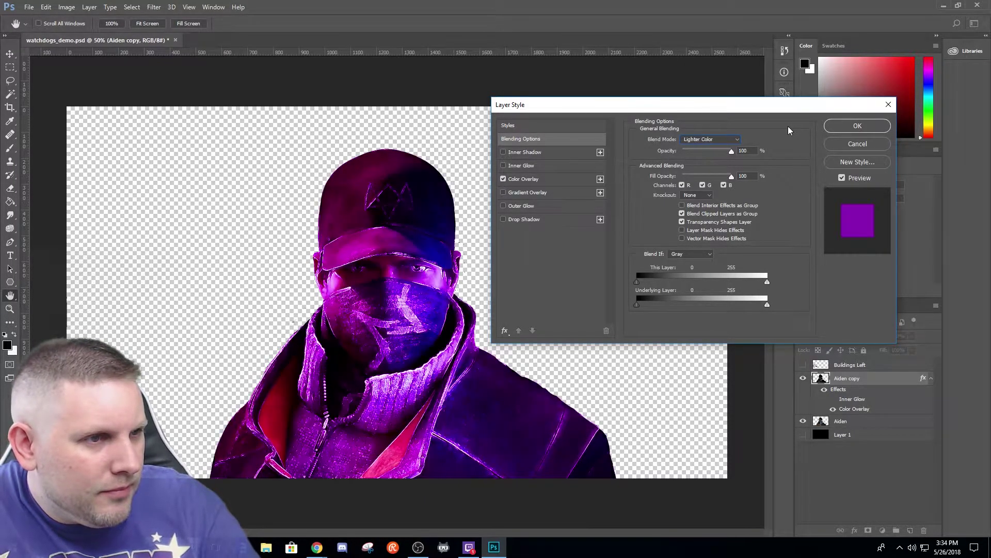
key("Up")
key("Up")
key("Up")
key("Up")
key("Up")
key("Up")
key("Up")
key("Up")
key("Up")
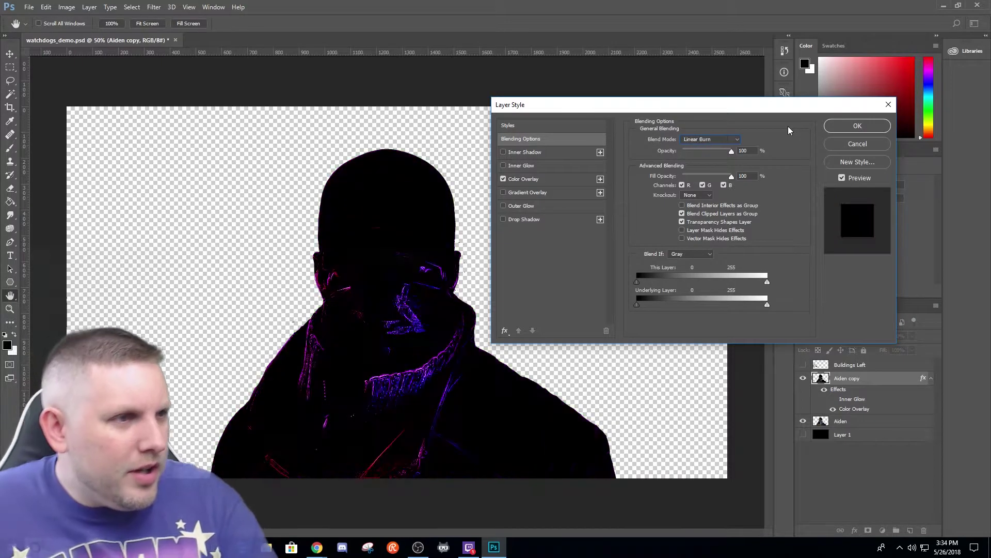
key("Up")
key("Up")
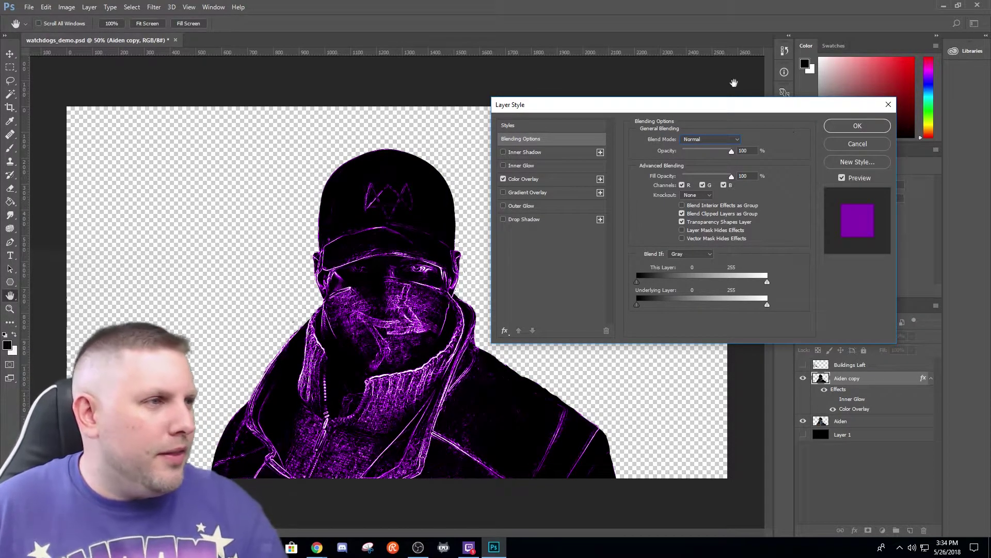
left_click(857, 126)
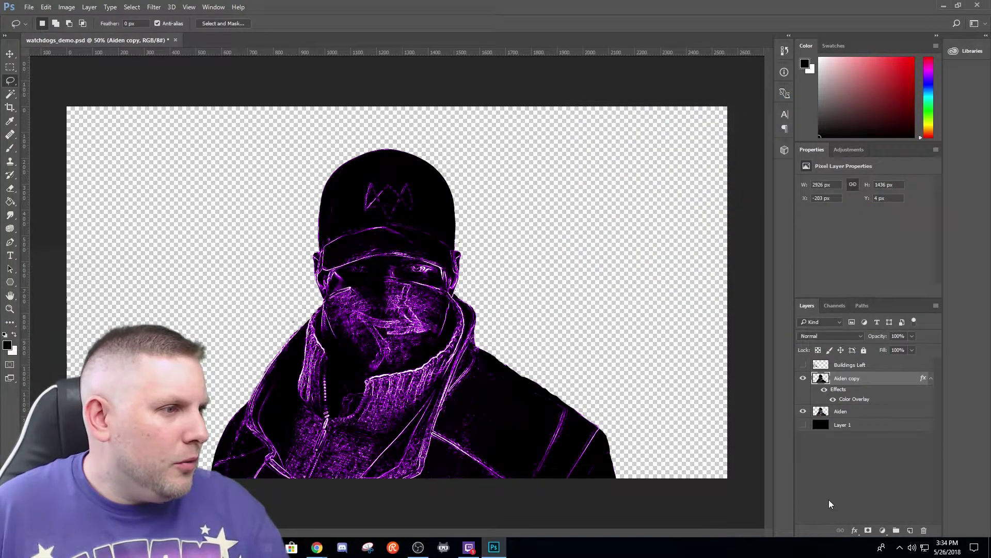
Check the Aiden layer by toggling its visibility, and move it above Aiden copy in the layer stack
right_click(848, 414)
left_click(863, 413)
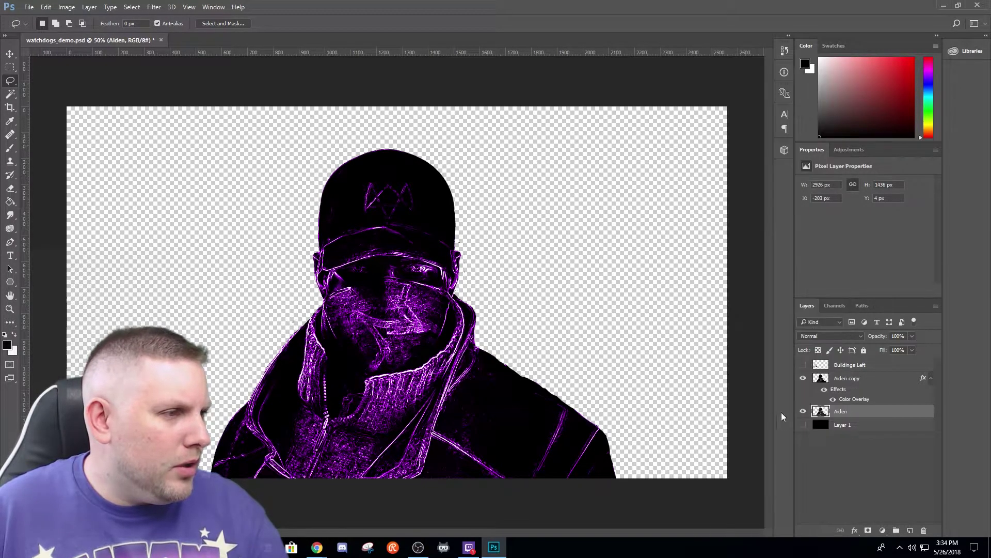
left_click(805, 411)
left_click(803, 411)
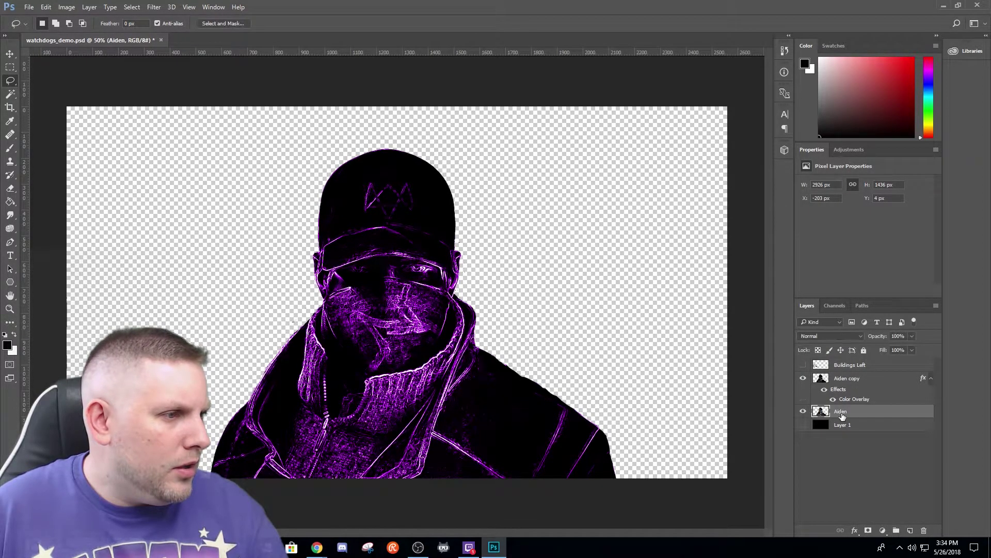
left_click_drag(847, 415, 841, 374)
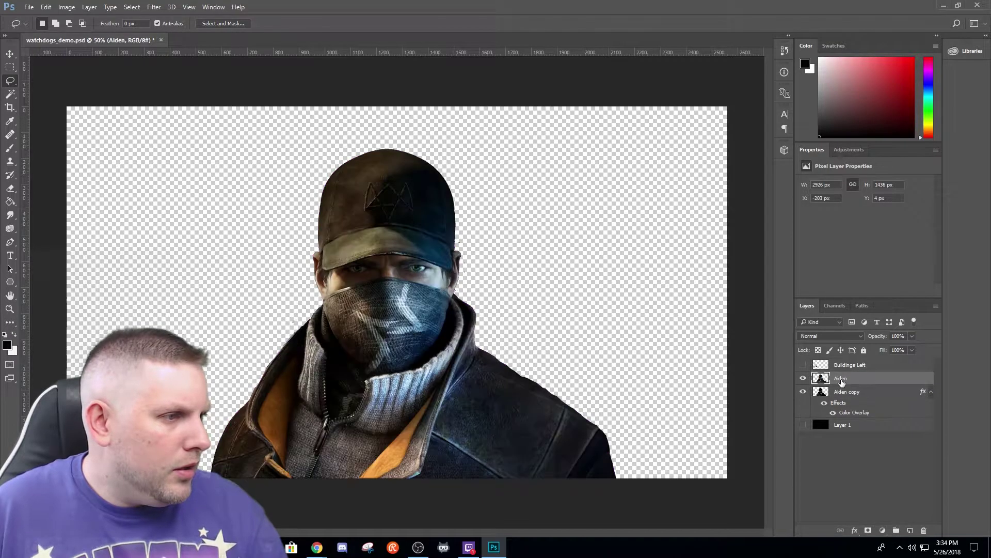
Set the Aiden layer's blend mode to Luminosity in its blending options
right_click(842, 377)
left_click(885, 62)
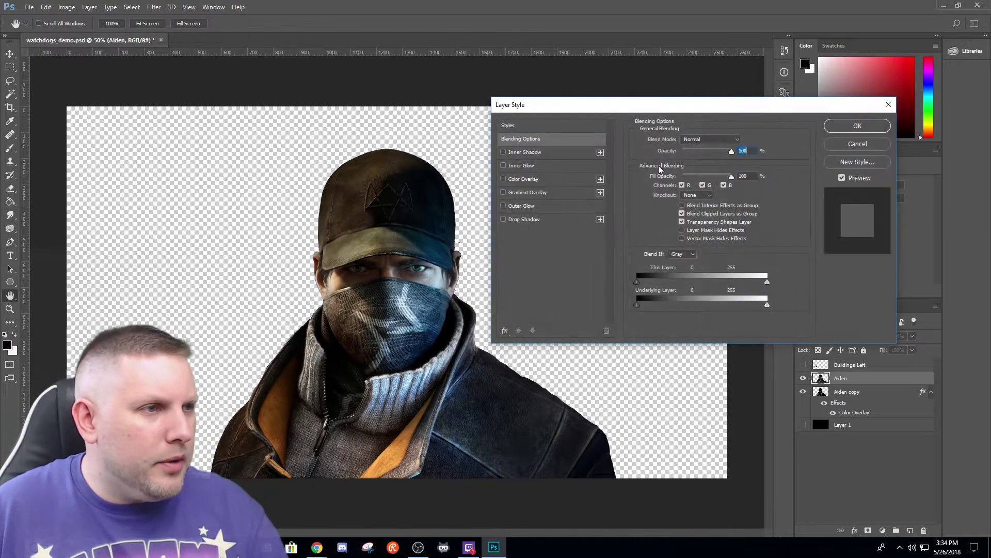
left_click(696, 139)
left_click(691, 343)
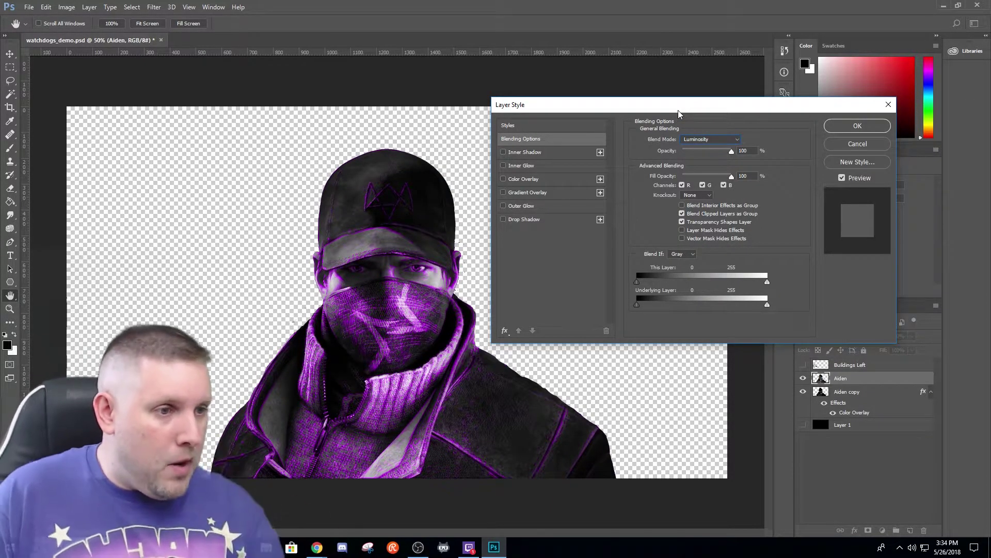
left_click(871, 130)
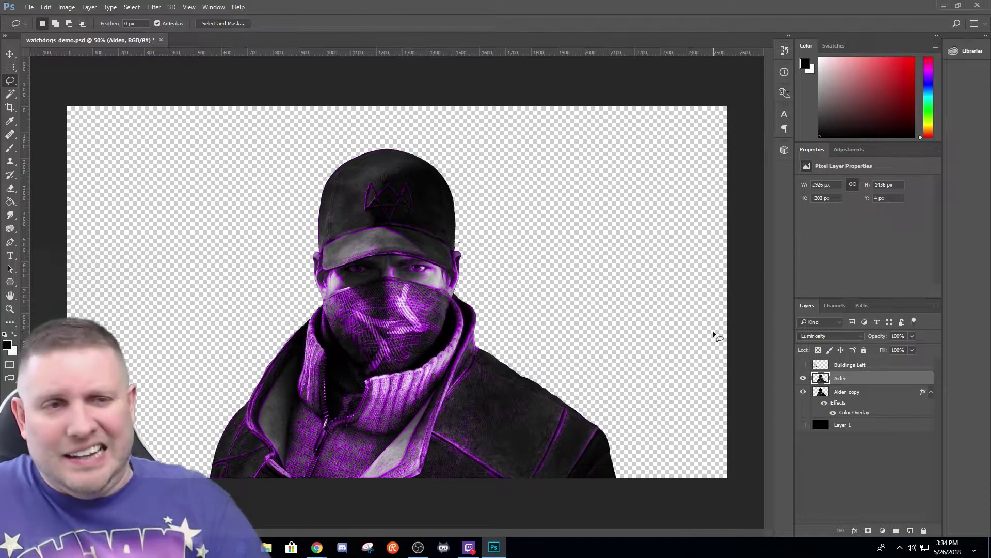
Duplicate the Aiden copy layer as Aiden copy 2 and move the duplicate above the Aiden layer
left_click(845, 393)
left_click(799, 396)
left_click(799, 396)
right_click(820, 406)
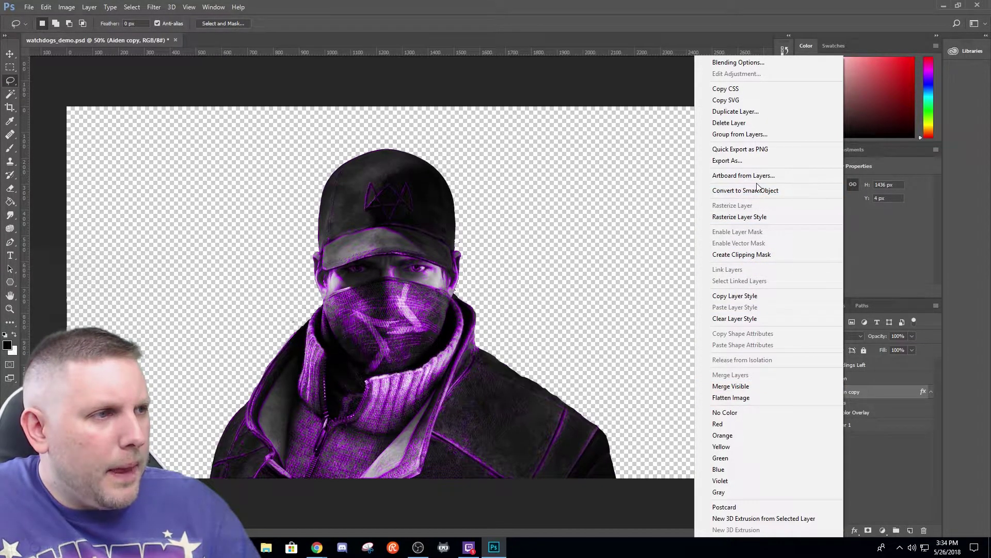
left_click(738, 111)
left_click(645, 109)
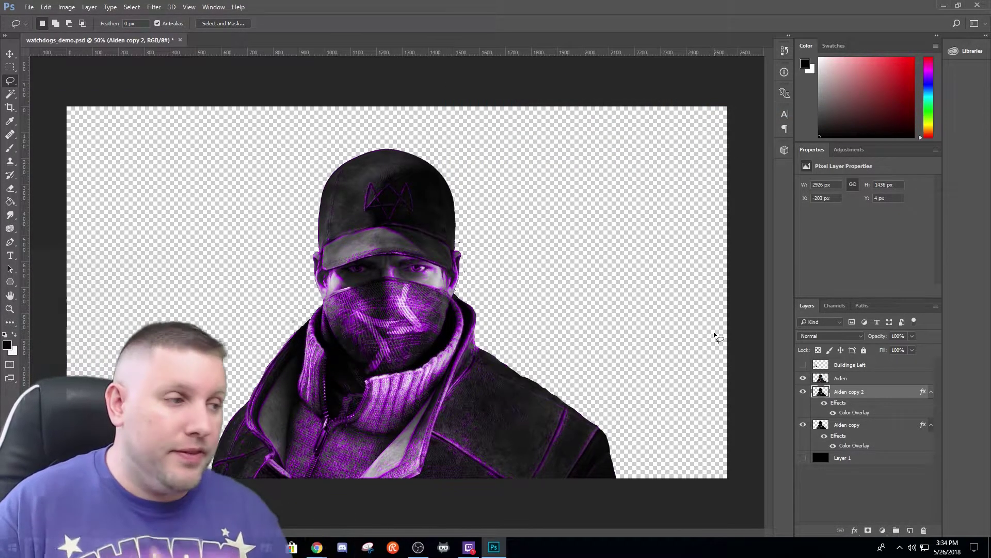
left_click_drag(867, 402, 813, 382)
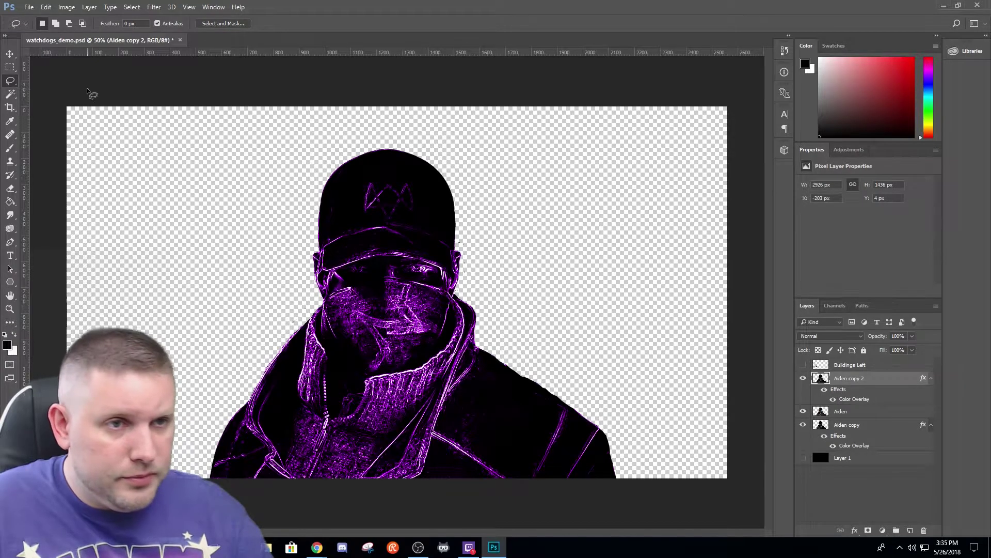
left_click(126, 6)
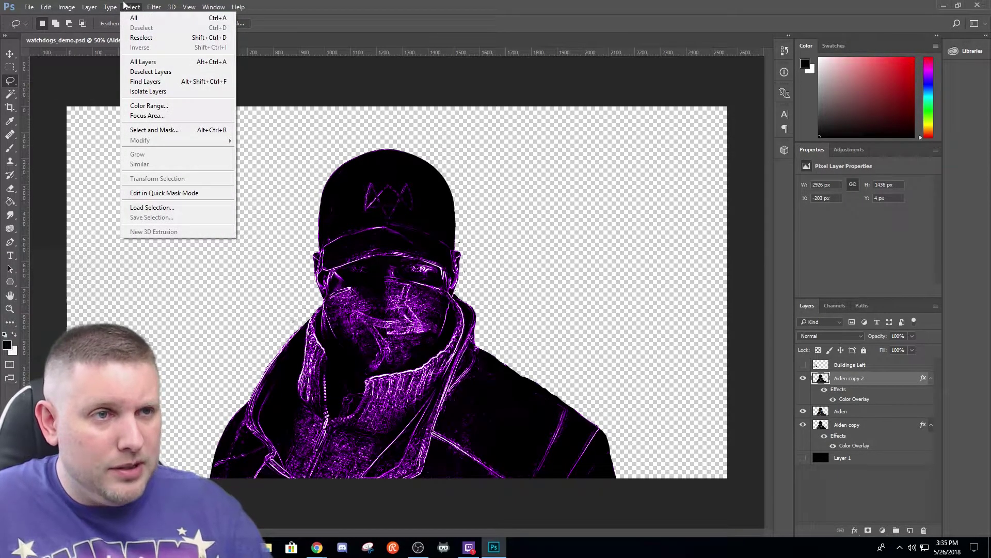
left_click(143, 60)
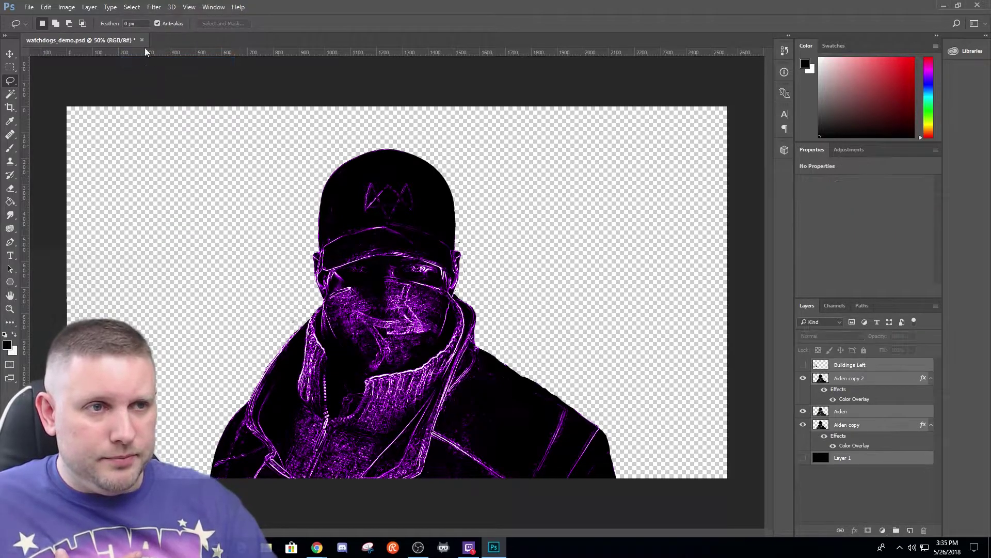
left_click(129, 9)
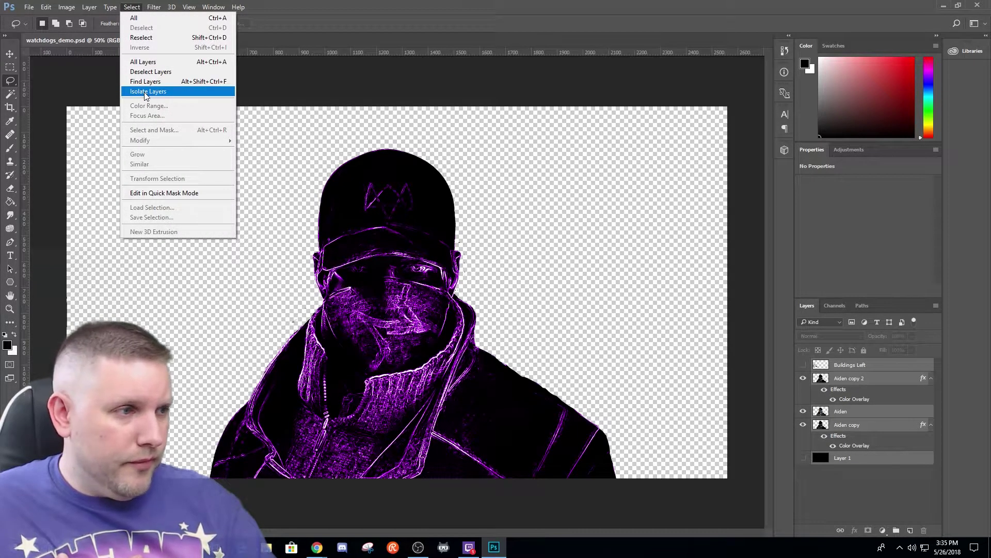
left_click(315, 13)
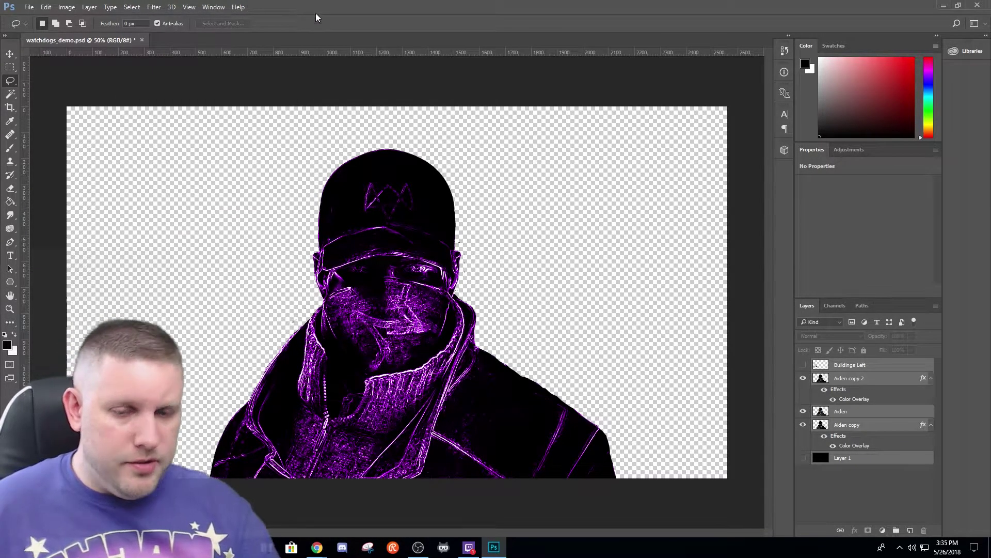
Select the black areas of the Aiden copy 2 layer by Color Range with fuzziness 106, delete them and deselect
left_click(861, 381)
left_click(803, 378)
left_click(803, 378)
left_click(150, 6)
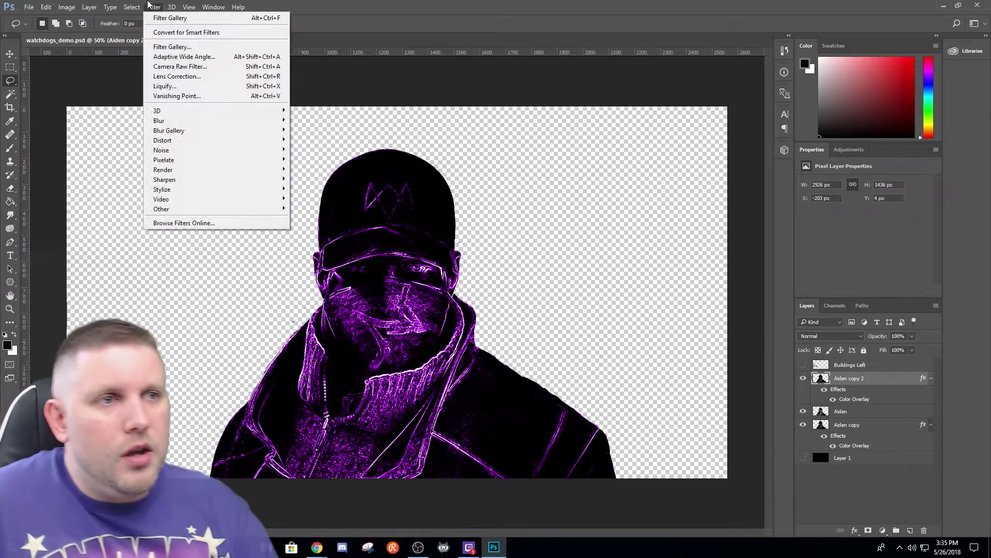
mouse_move(106, 7)
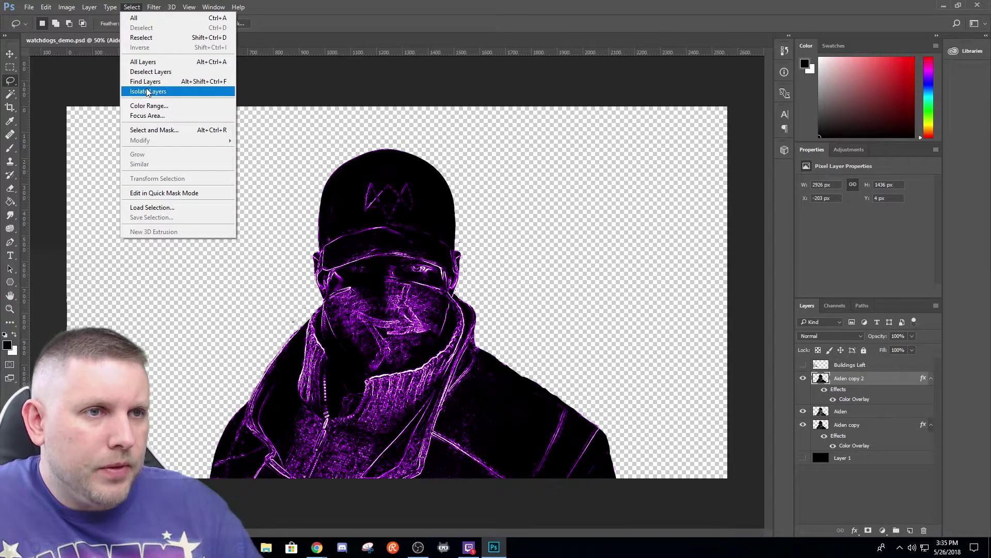
left_click(149, 105)
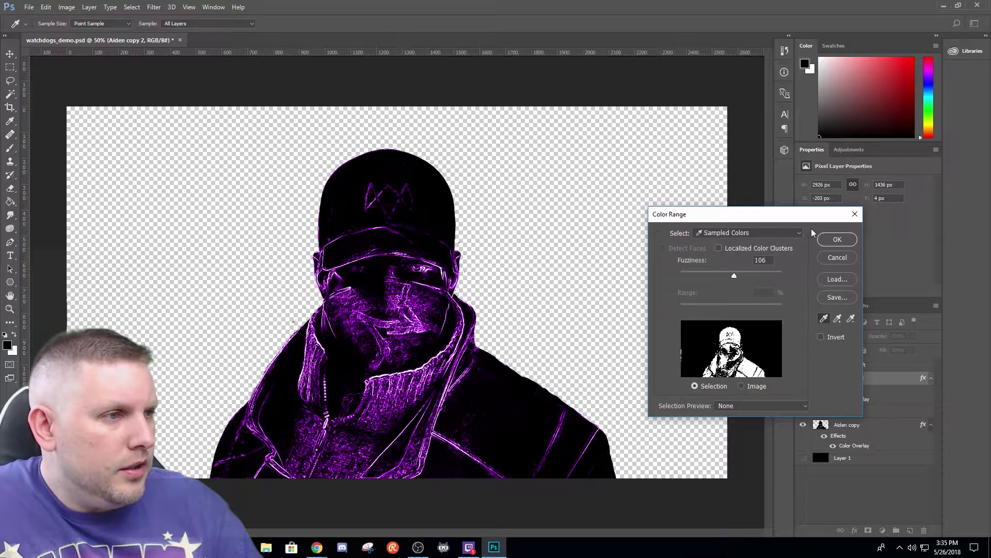
left_click(835, 240)
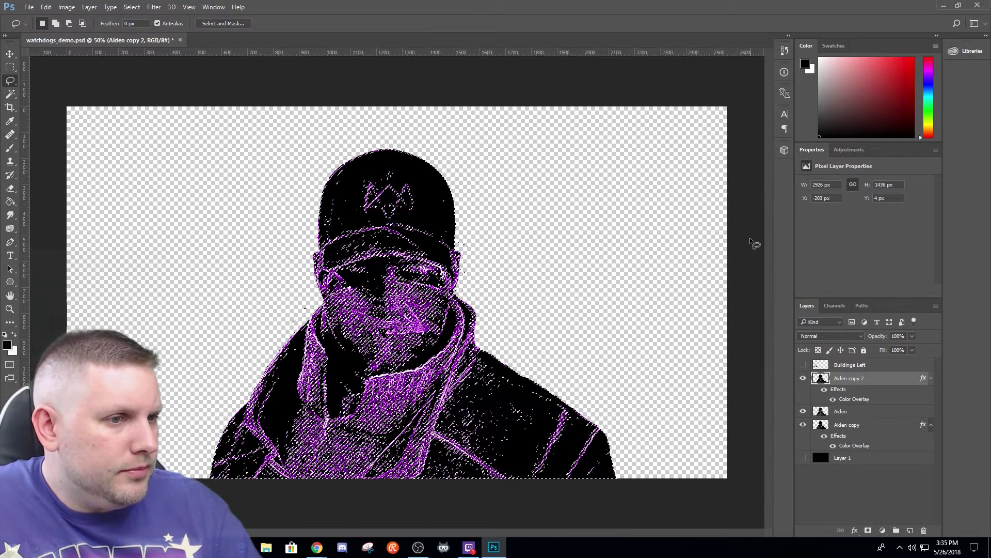
key("Delete")
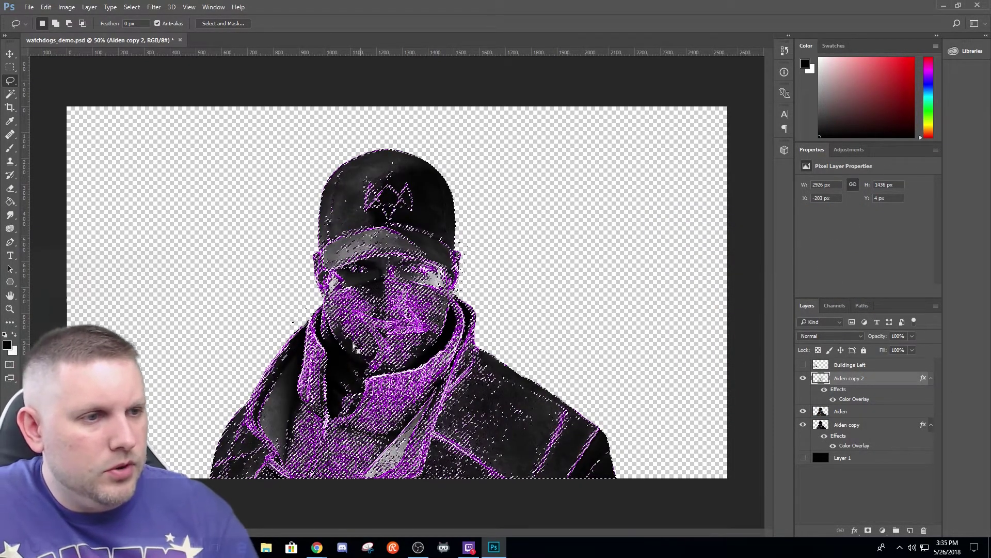
key("m")
key("ctrl+d")
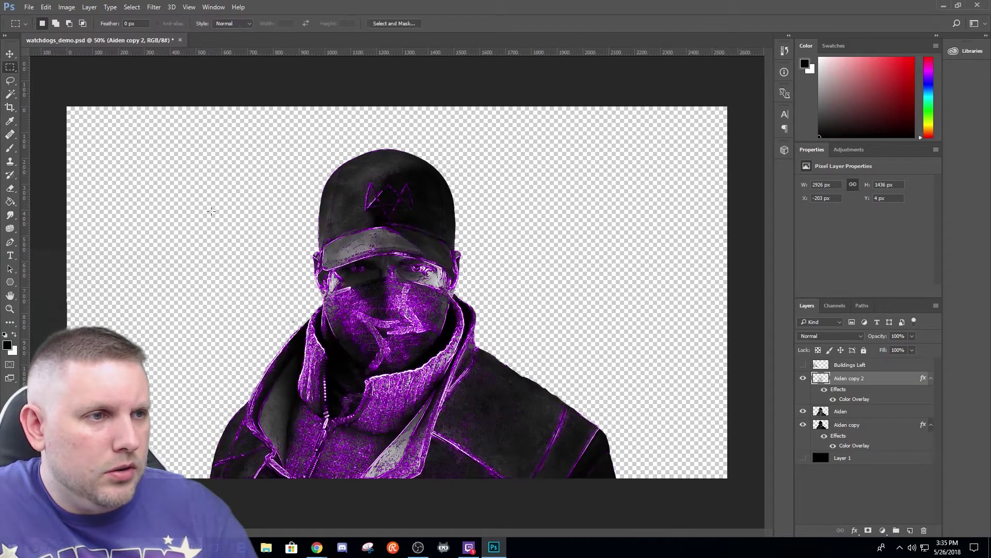
Compare the figure with and without the Aiden copy 2 layer by toggling its visibility
left_click(804, 379)
left_click(804, 380)
left_click(804, 380)
left_click(804, 380)
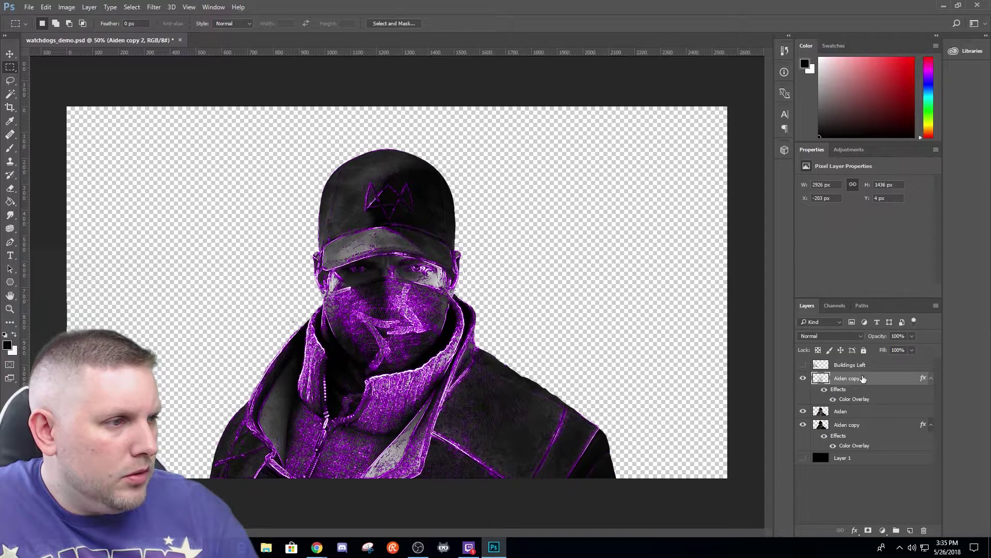
In Aiden copy 2's blending options, turn off the Color Overlay and set the fill opacity to 0%
right_click(865, 379)
left_click(730, 61)
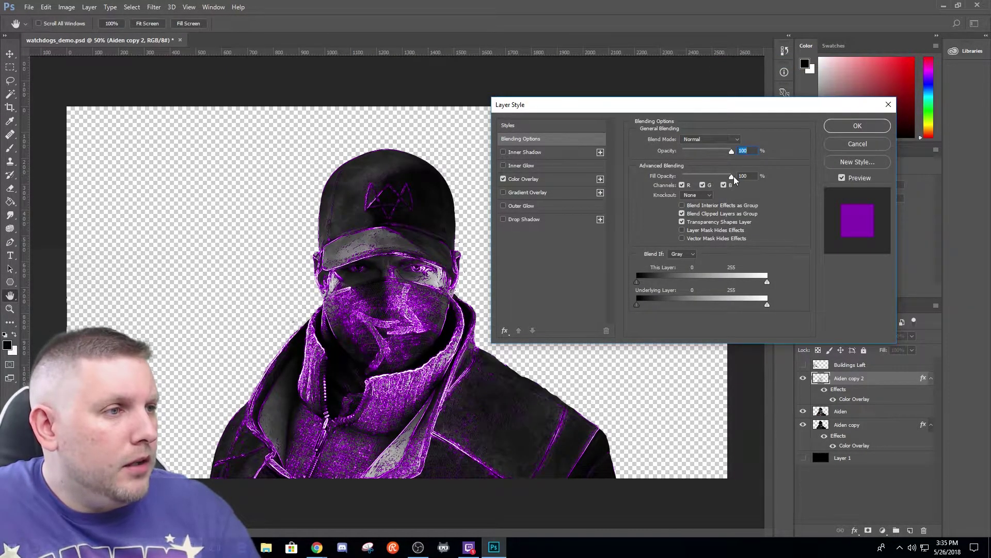
left_click(504, 179)
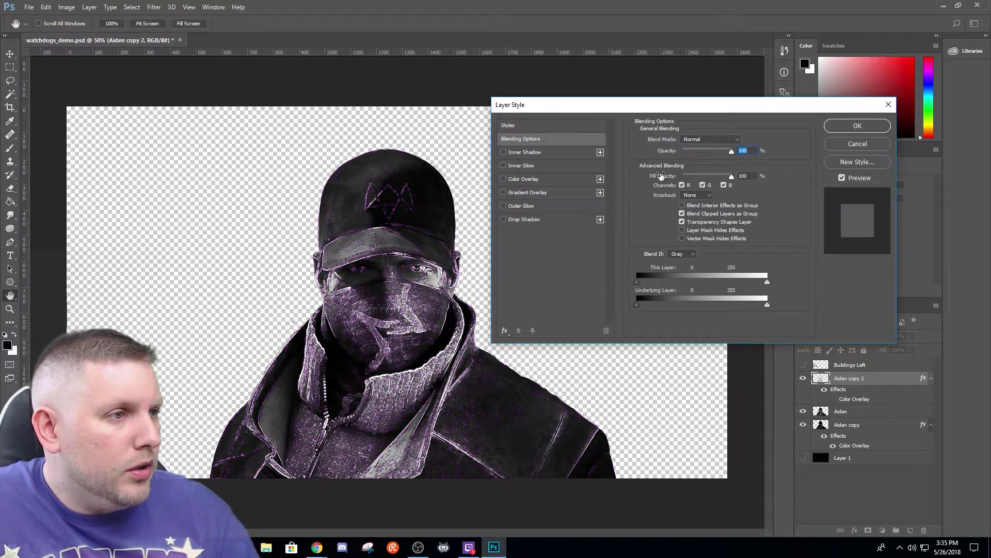
left_click_drag(731, 177, 679, 174)
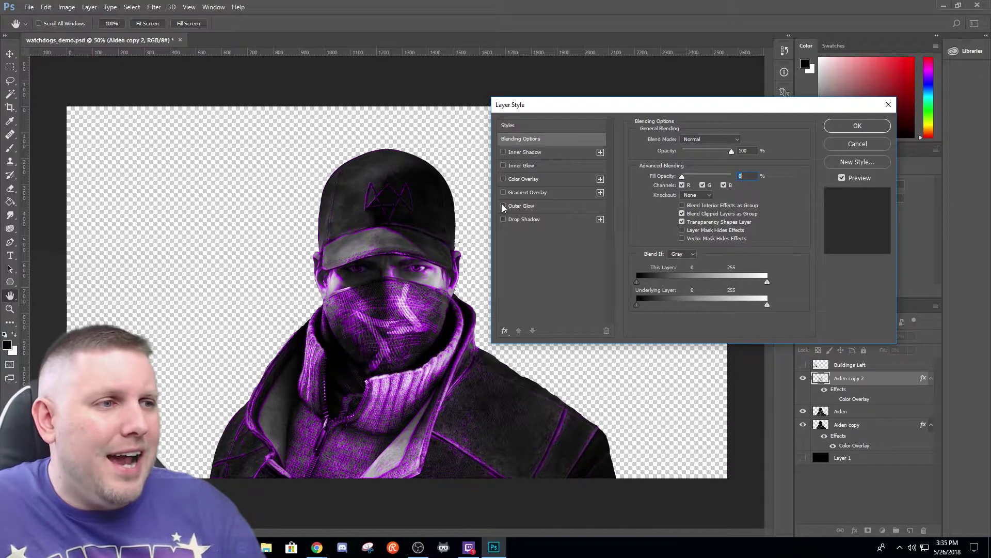
Add an Outer Glow to Aiden copy 2 and set its colour to magenta ec02f5
left_click(527, 208)
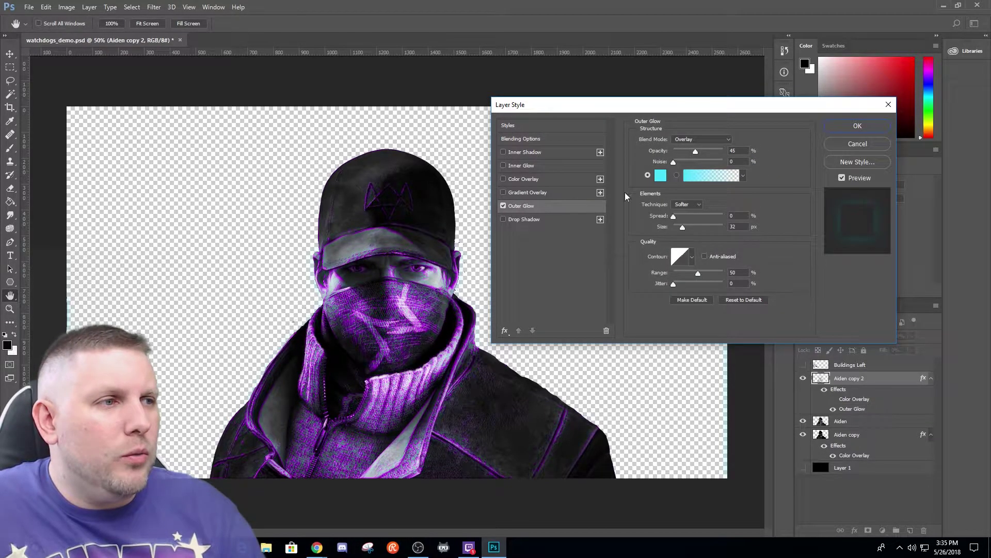
left_click(660, 179)
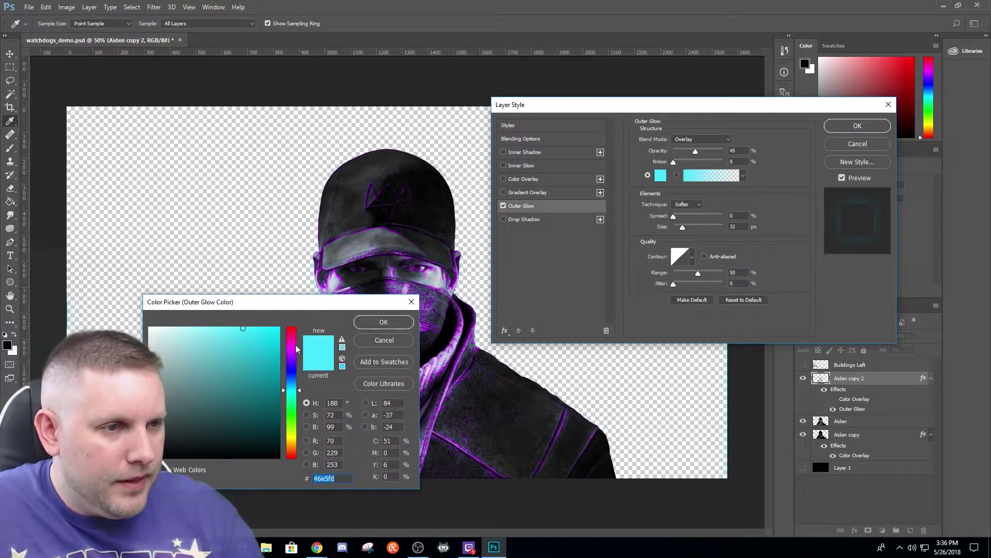
left_click(296, 346)
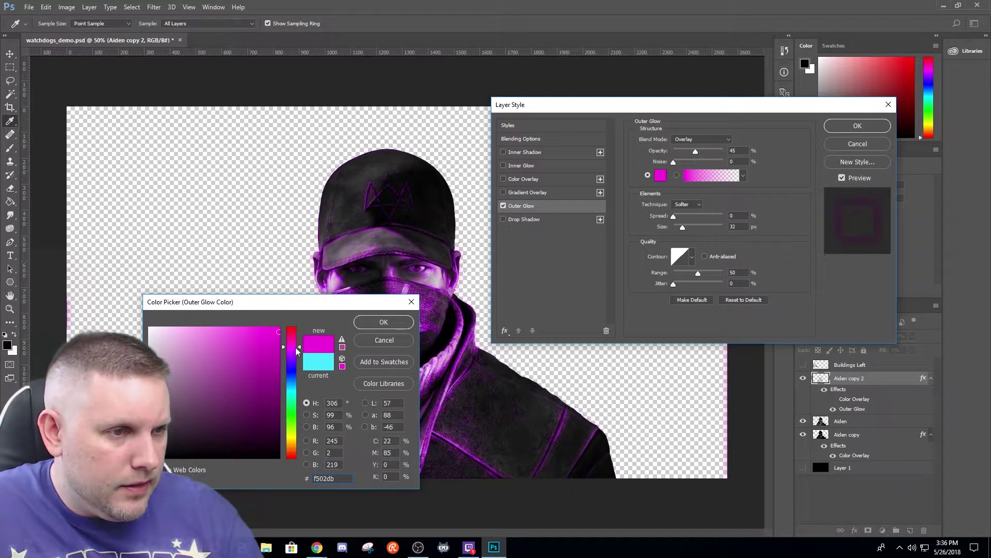
left_click_drag(301, 346, 301, 350)
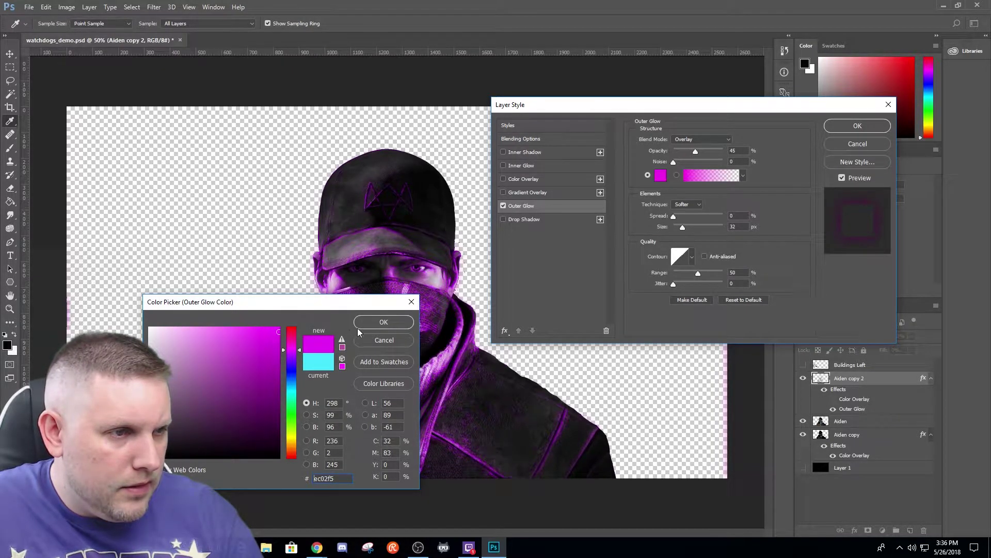
left_click(370, 323)
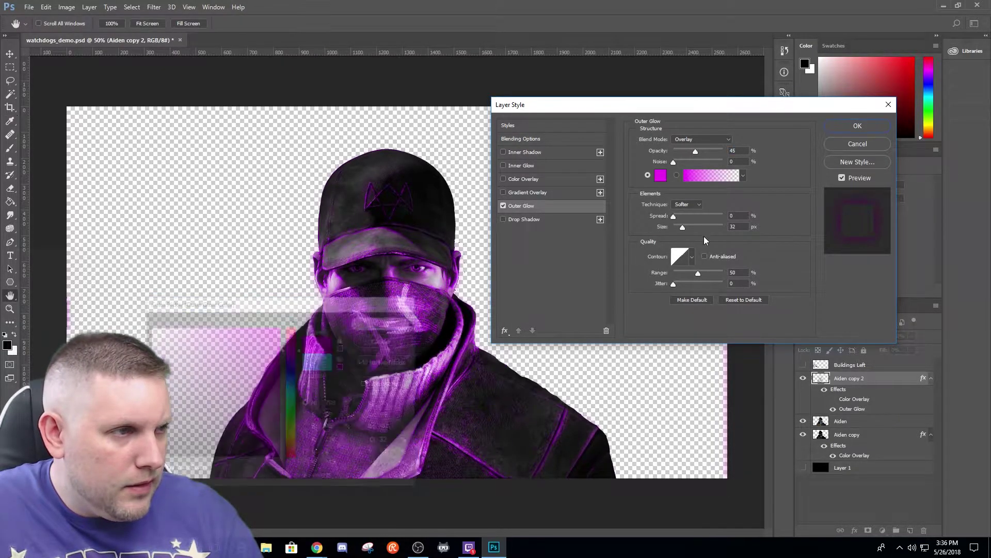
Compare the figure with and without the Outer Glow effect by switching it off and on
left_click(503, 206)
left_click(503, 206)
left_click(504, 206)
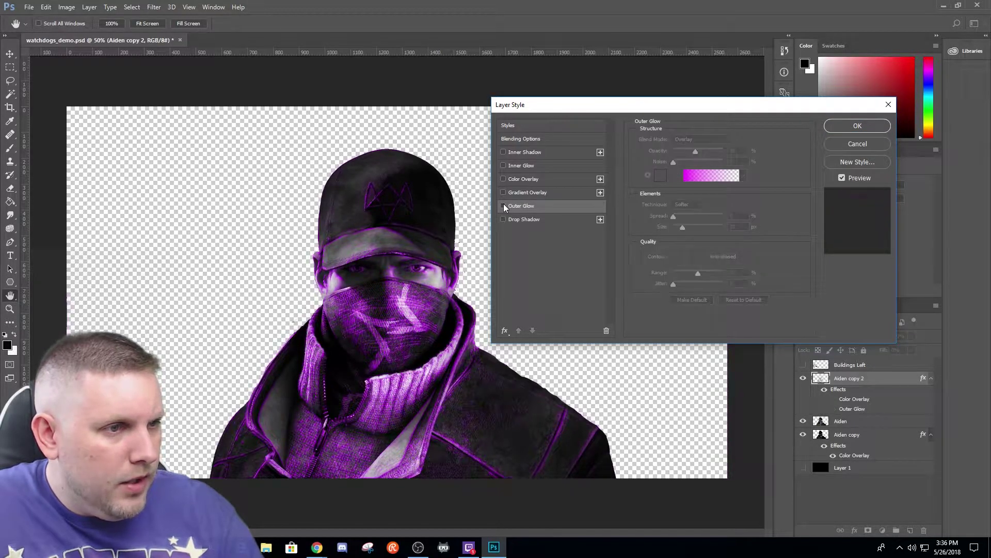
left_click(504, 205)
left_click(504, 206)
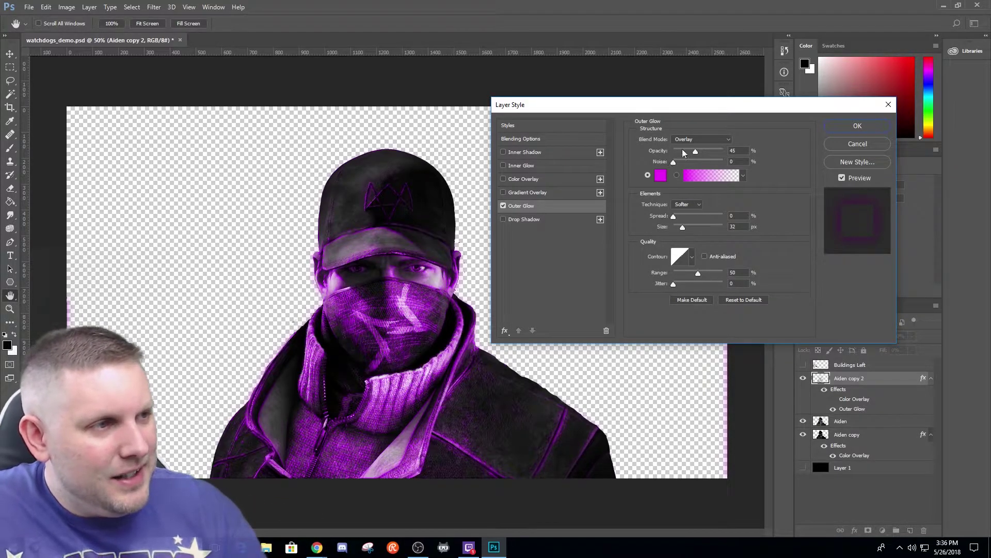
Raise the Outer Glow's opacity to 100% and shift its colour from magenta to a bluer purple
left_click_drag(696, 153, 745, 153)
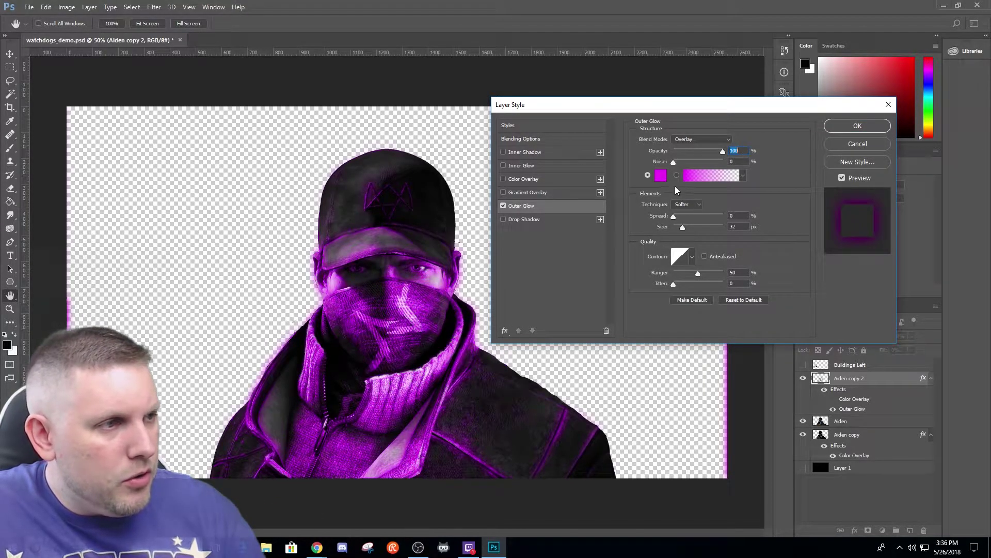
left_click(661, 177)
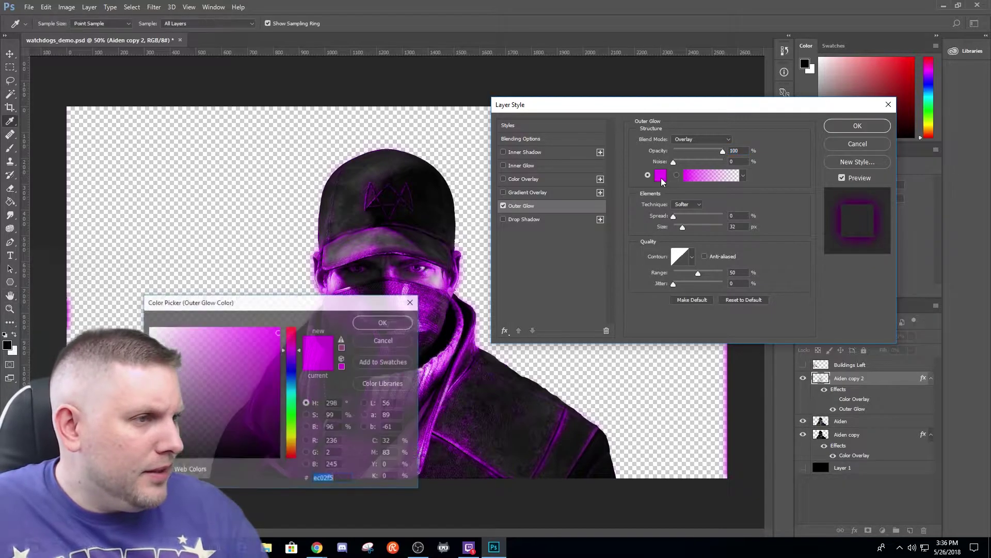
left_click_drag(295, 362, 297, 358)
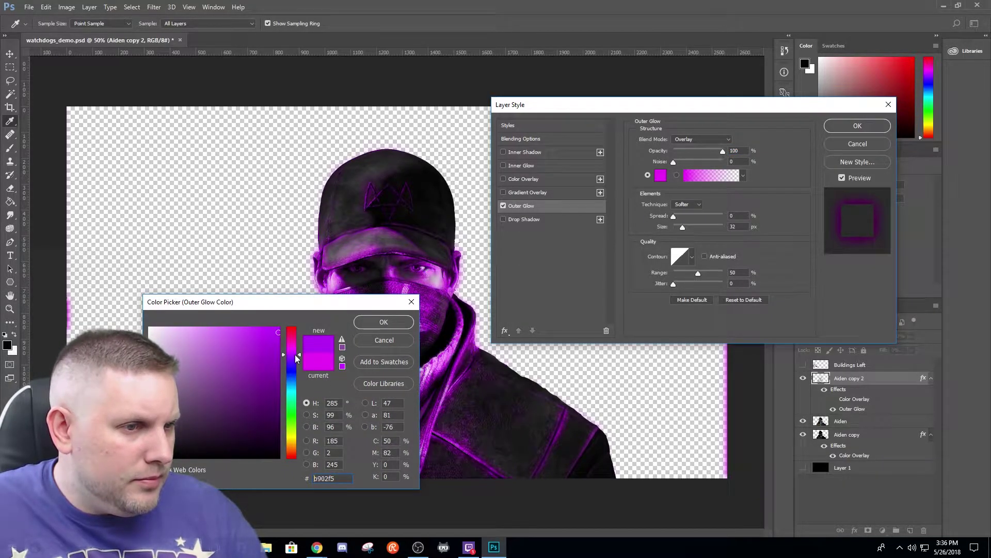
left_click(280, 324)
left_click(384, 323)
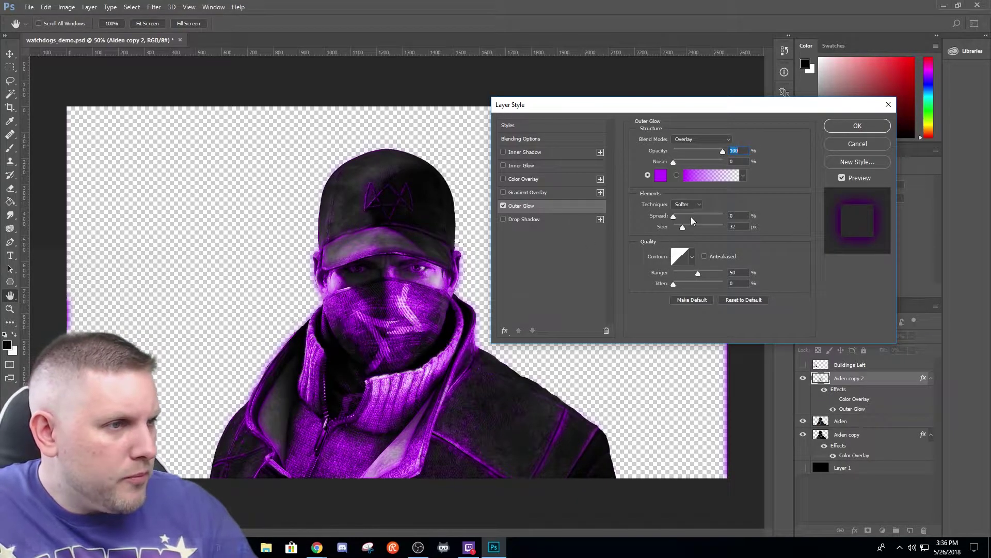
Set the Outer Glow's blend mode to Normal, its spread to 66% and its size to 9 px
left_click(702, 140)
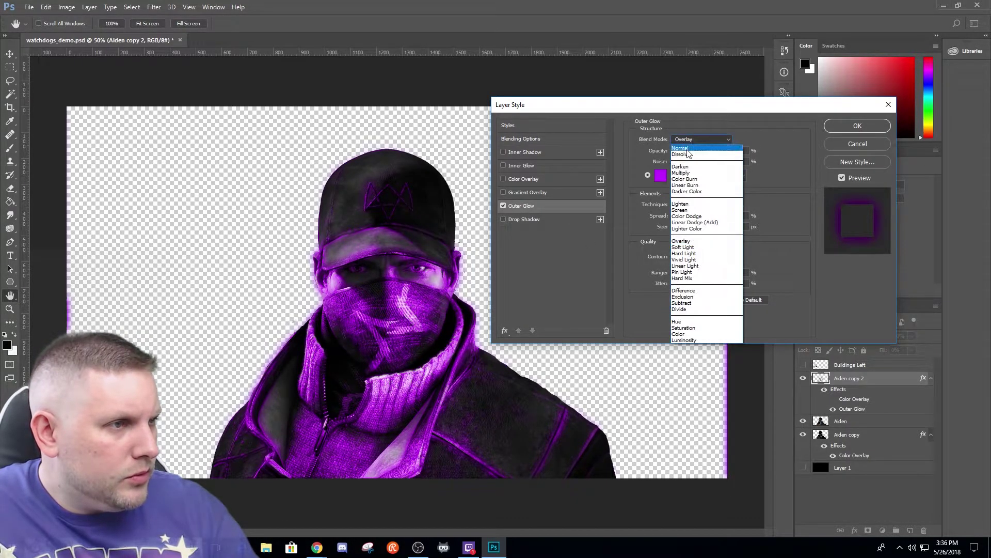
left_click(687, 150)
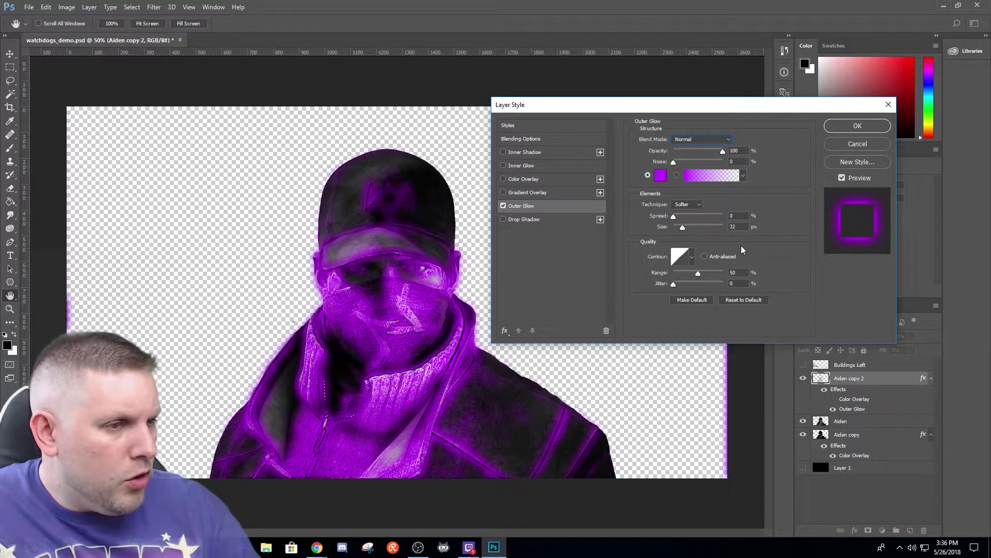
mouse_move(681, 227)
left_mouse_down()
mouse_move(675, 216)
mouse_move(688, 215)
mouse_move(674, 227)
left_mouse_up()
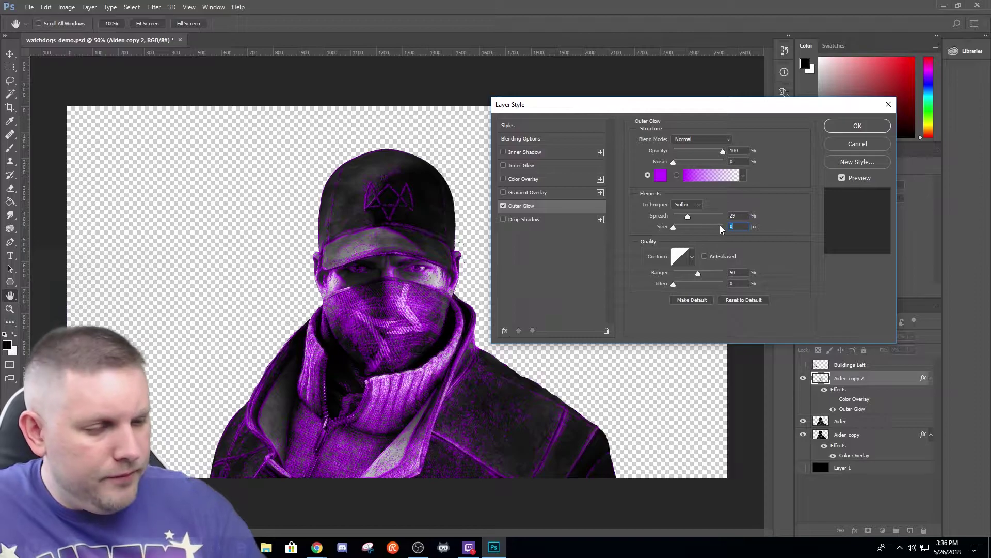
type("1")
mouse_move(700, 219)
left_mouse_down()
mouse_move(672, 218)
mouse_move(677, 229)
mouse_move(683, 215)
mouse_move(706, 216)
left_mouse_up()
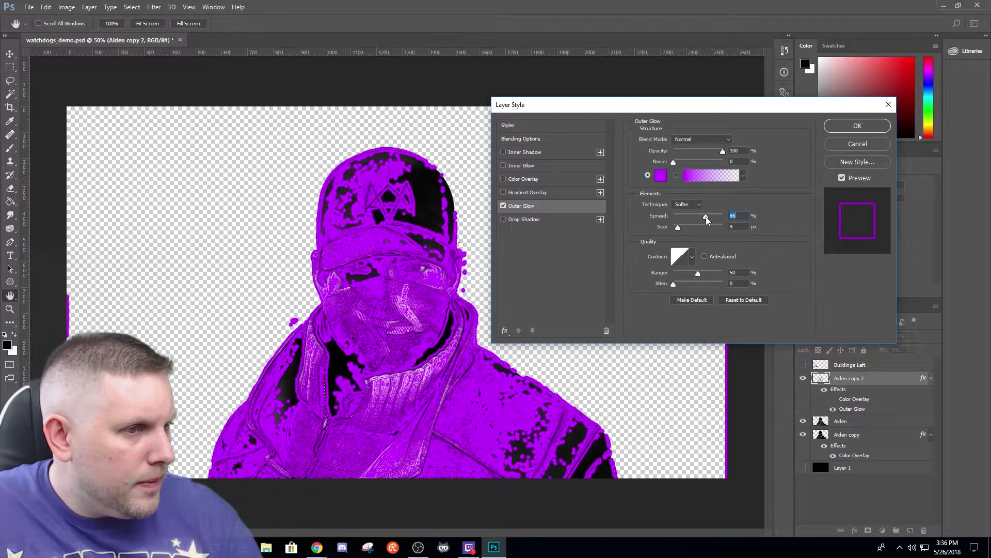
Try the Outer Glow's blend modes from Overlay down past Hue, back up to Dissolve and on to Color Burn, and cancel the layer style
left_click(689, 139)
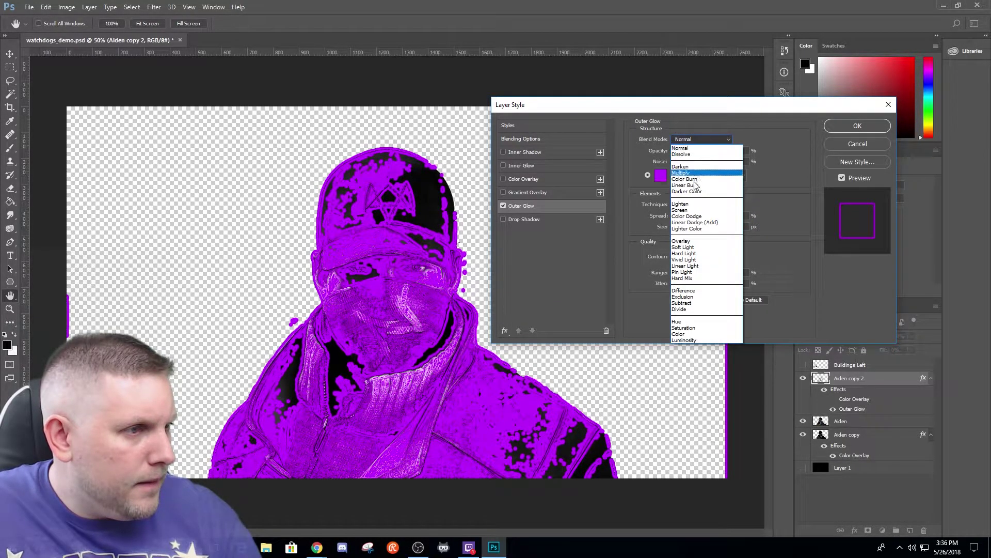
left_click(701, 243)
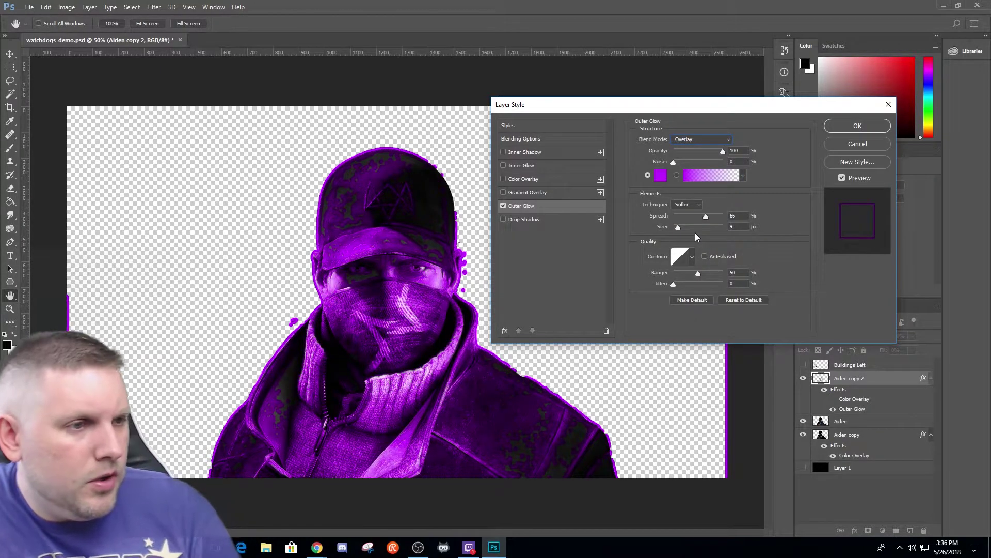
key("Down")
key("Down")
key("Down")
key("Down")
key("Down")
key("Down")
key("Down")
key("Down")
key("Down")
key("Down")
key("Down")
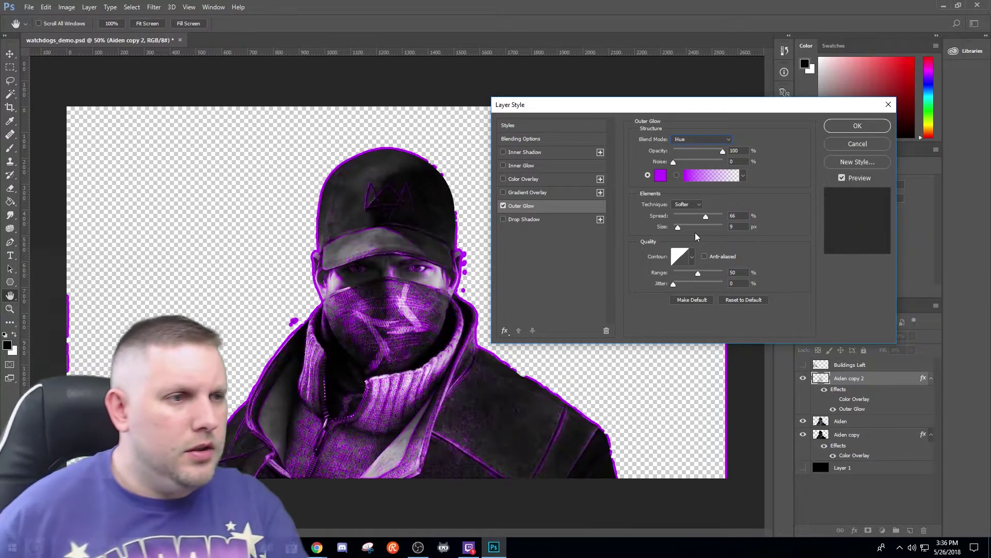
key("Down")
key("Down")
key("Up")
key("Up")
key("Up")
key("Up")
key("Up")
key("Up")
key("Up")
key("Up")
key("Up")
key("Up")
key("Up")
key("Up")
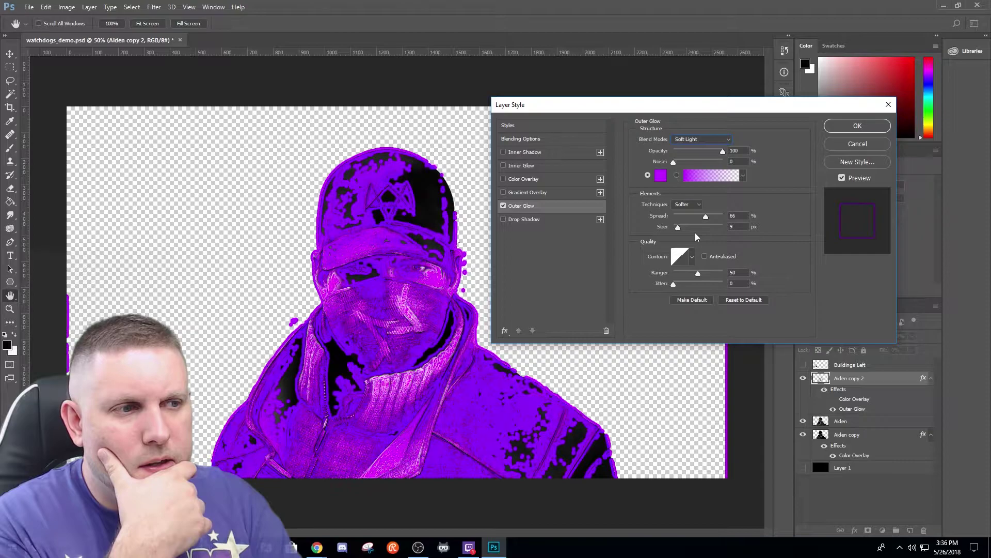
key("Up")
key("Up")
key("Up")
key("Up")
key("Up")
key("Up")
key("Up")
key("Up")
key("Up")
key("Up")
key("Up")
key("Up")
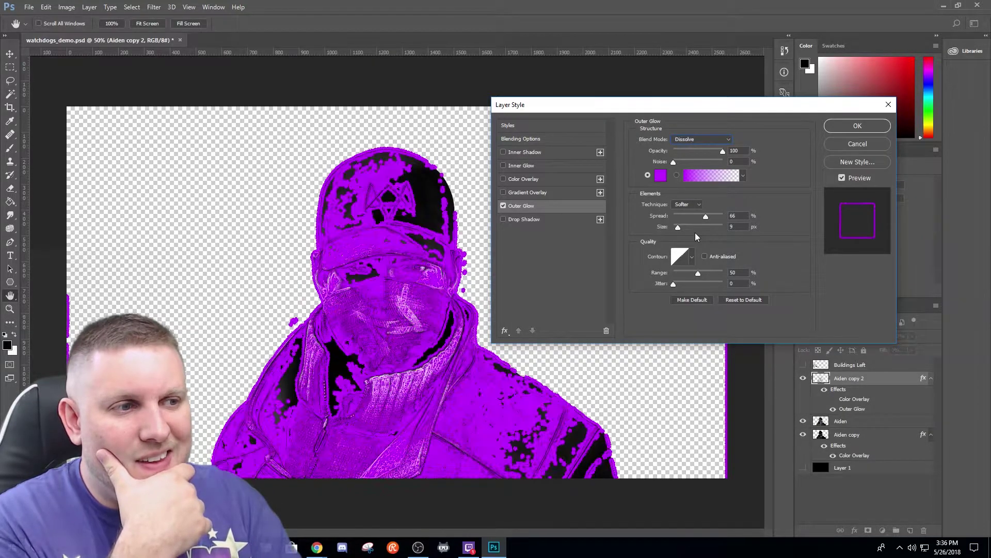
key("Down")
key("Down")
key("Down")
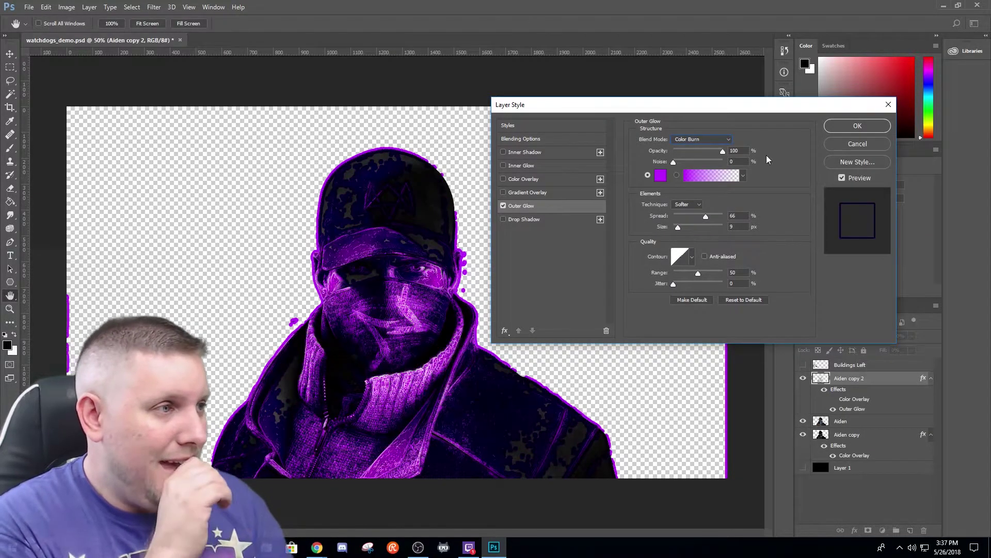
left_click(857, 144)
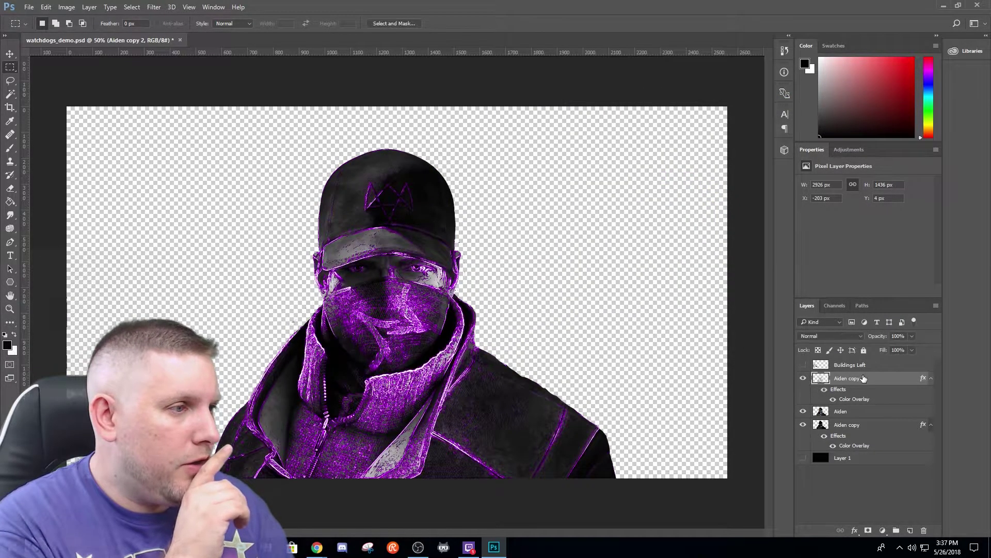
Delete the Aiden copy 2 layer, show the black Layer 1 as background and select the Aiden layer
key("Delete")
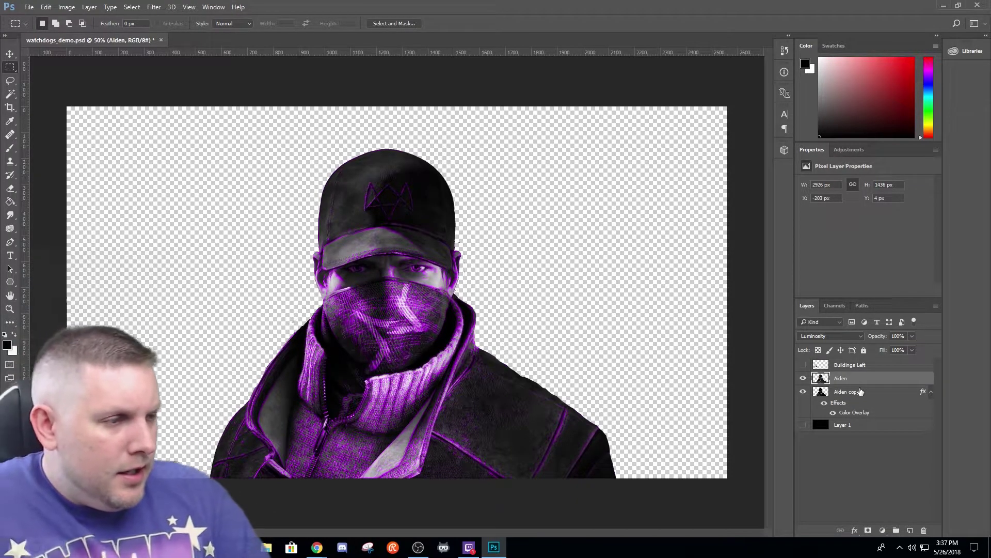
left_click(802, 427)
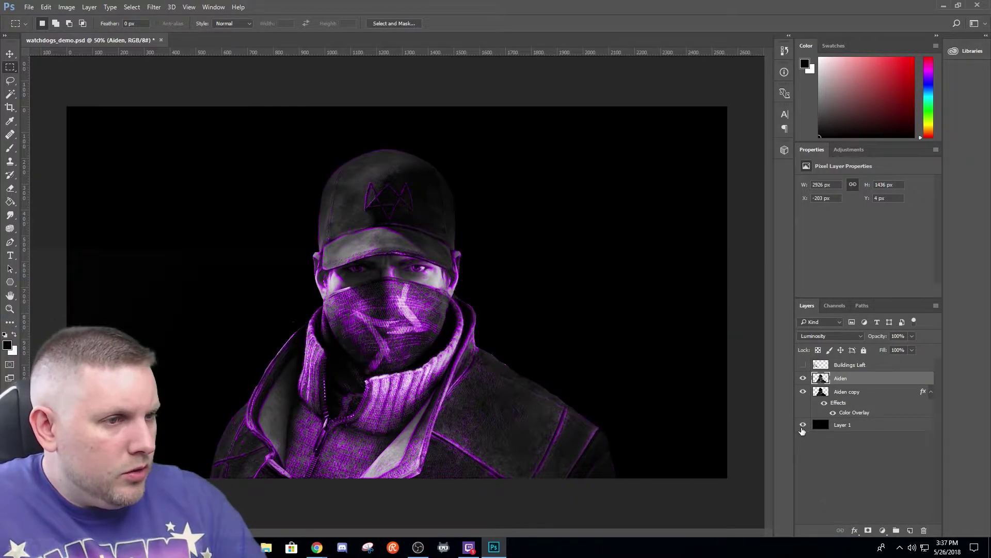
left_click(860, 428)
left_click(860, 383)
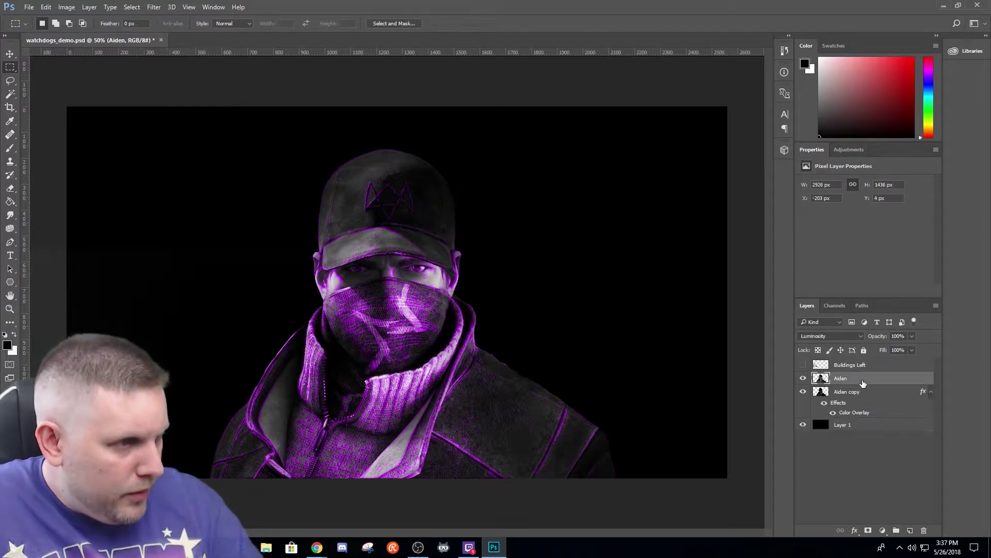
Show the Buildings Left layer and give it a Gradient Overlay, after trying a Color Overlay on it
left_click(804, 365)
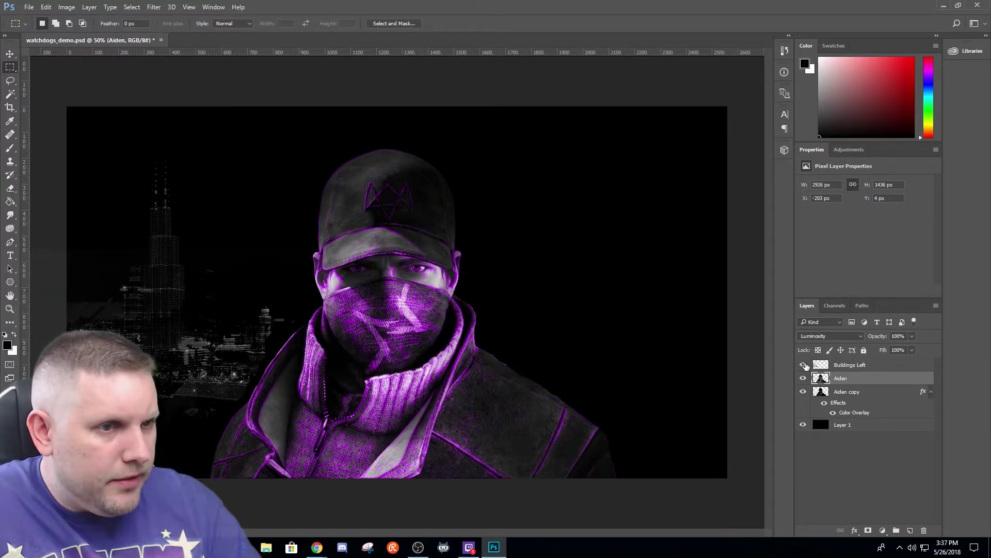
right_click(855, 368)
left_click(744, 64)
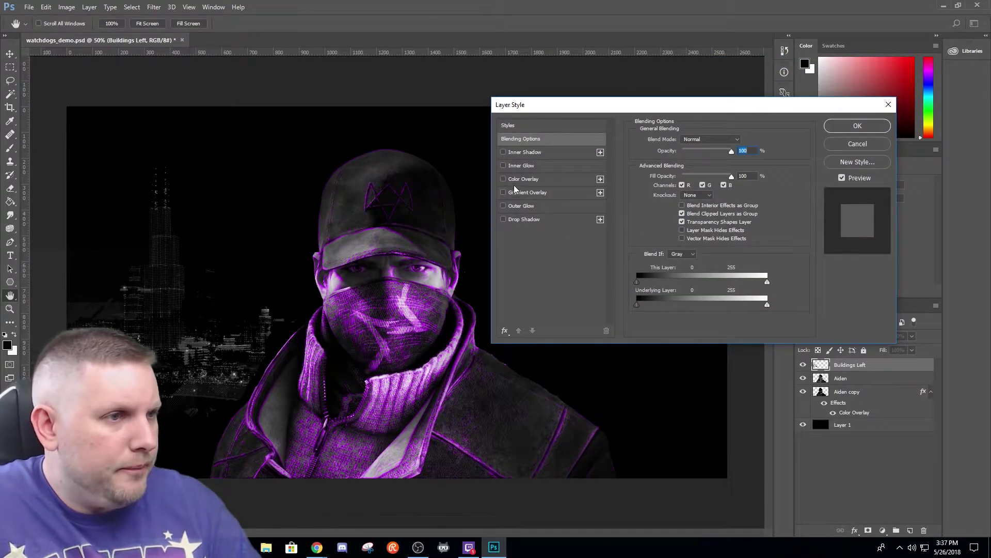
left_click(504, 180)
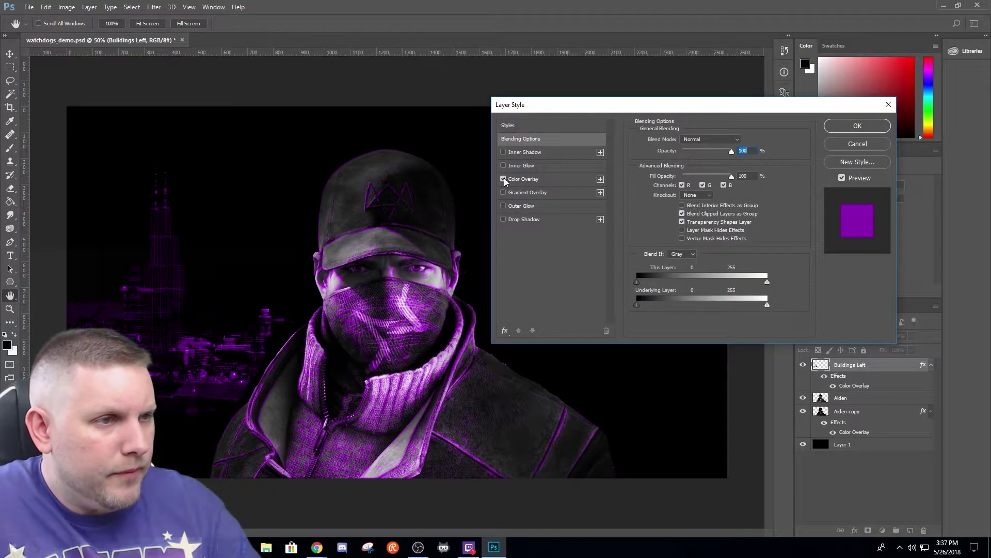
left_click(504, 179)
left_click(504, 192)
left_click(521, 193)
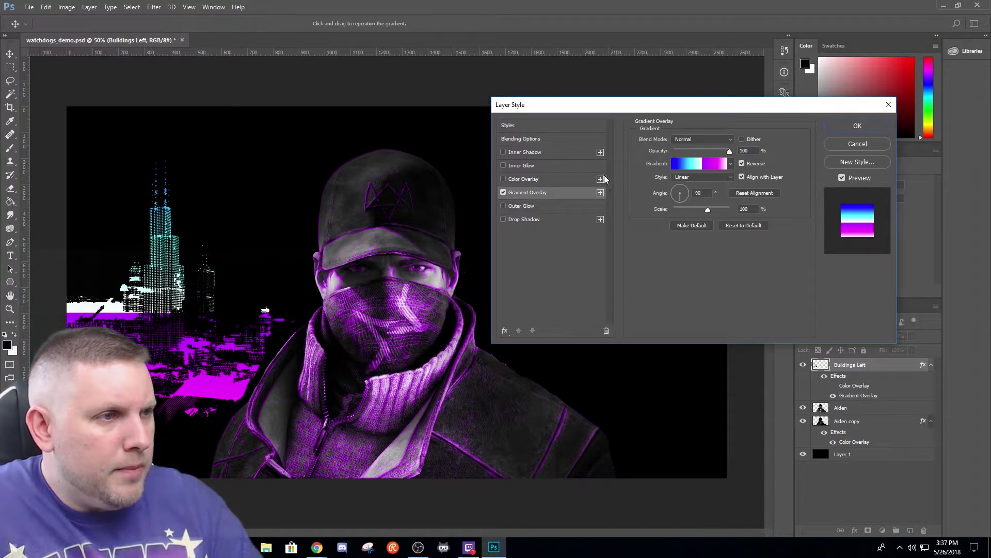
Try a few preset gradients for the overlay, including the black stripes, and choose Blue, Yellow, Blue
left_click(731, 164)
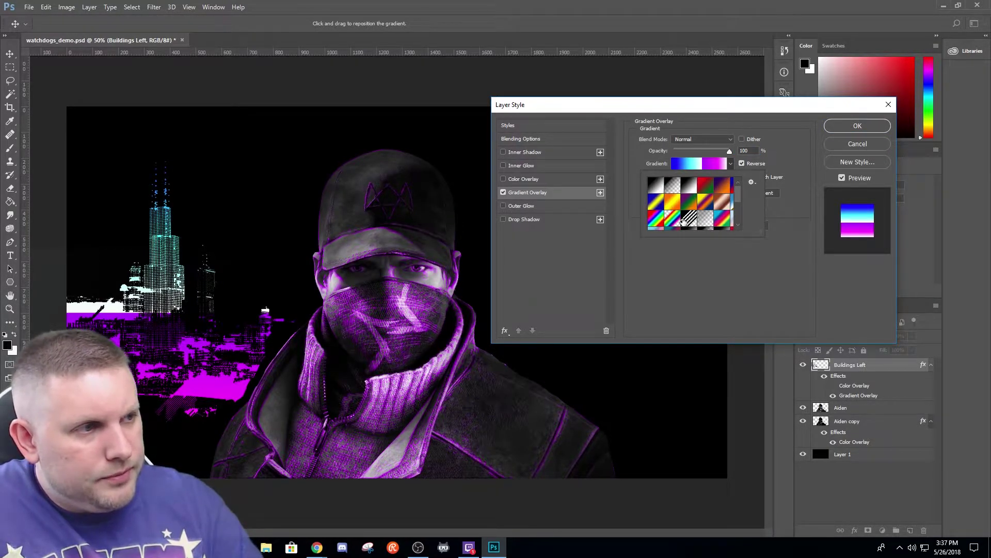
left_click(686, 221)
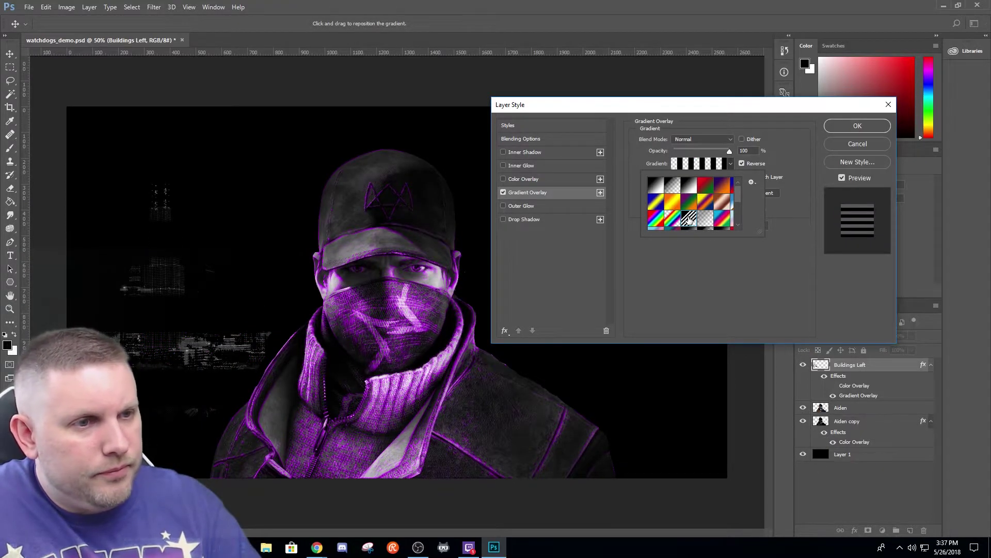
left_click(655, 202)
left_click(655, 184)
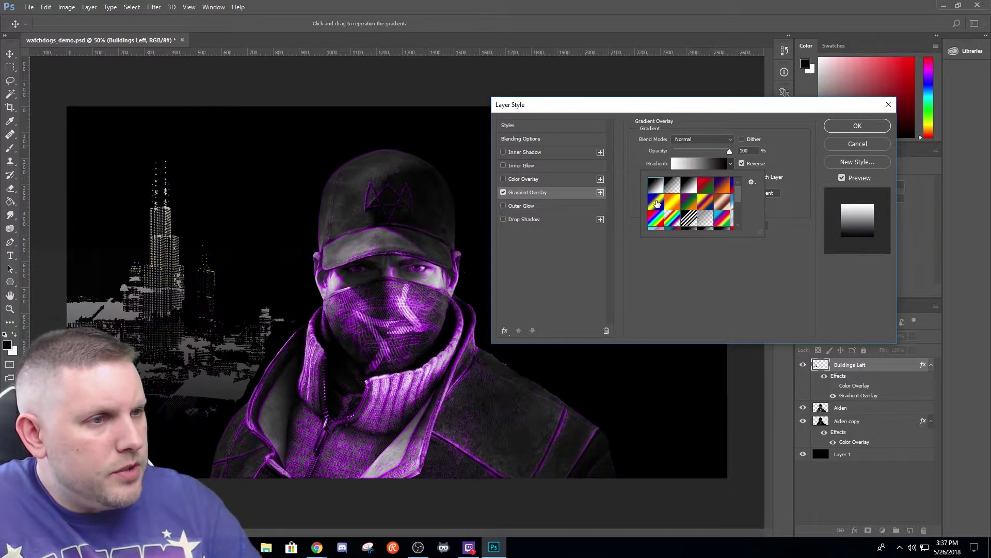
left_click(657, 202)
left_click(658, 203)
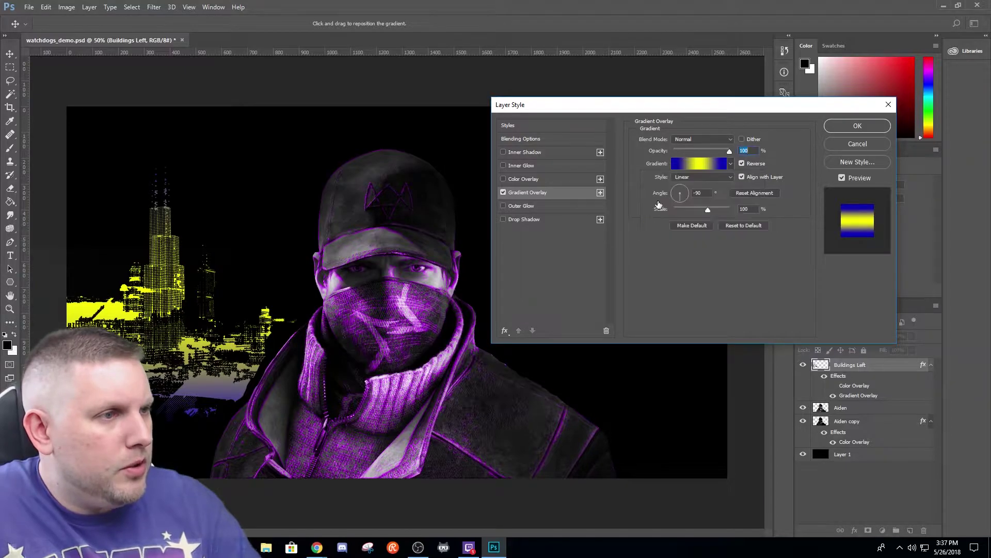
Recolour the overlay gradient's blue stop at location 10% to teal 01b6b8
left_click(691, 166)
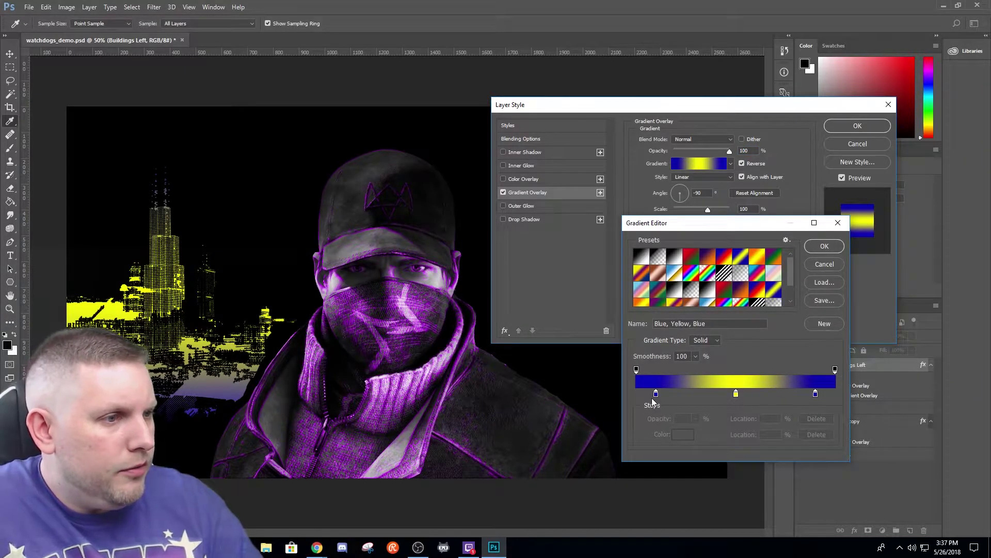
double_click(658, 393)
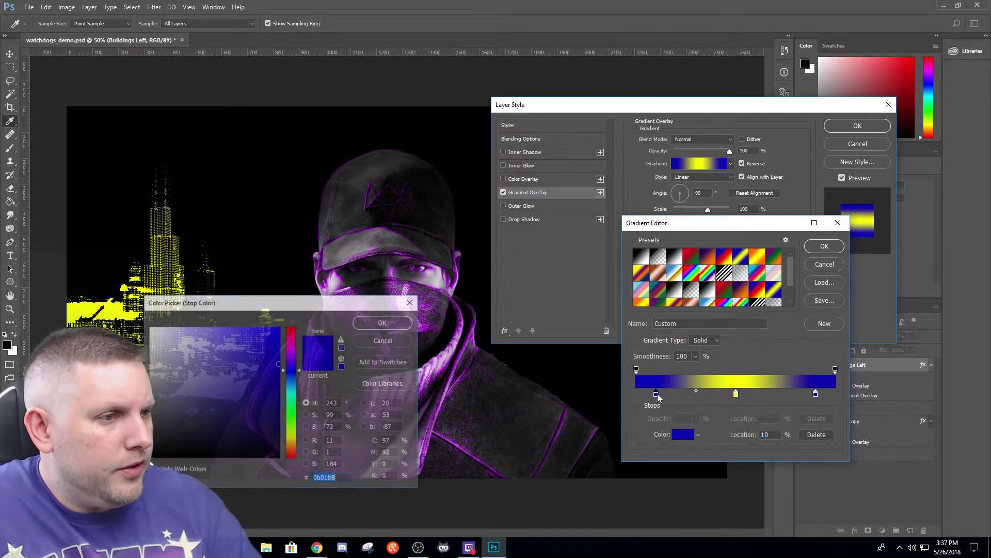
left_click(294, 352)
left_click_drag(293, 352, 295, 396)
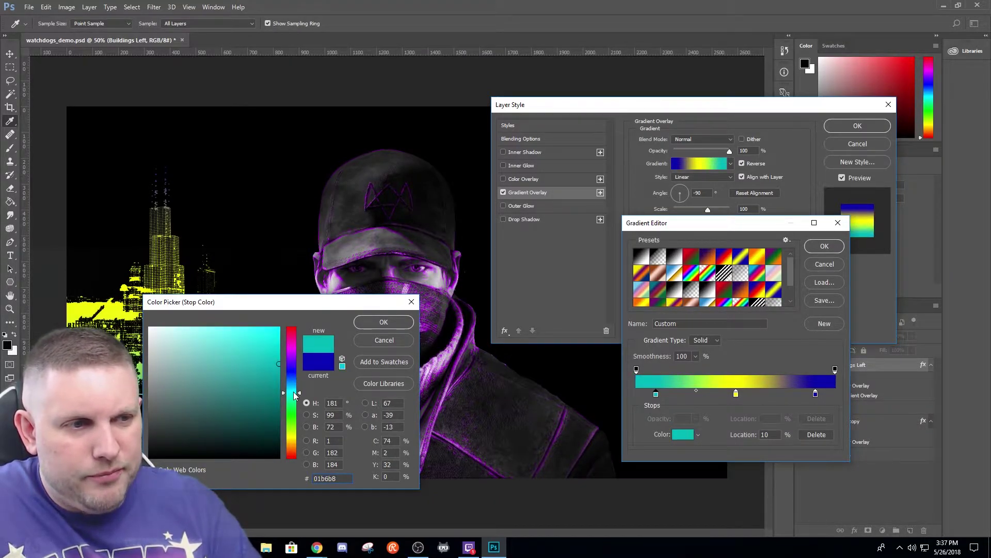
left_click(384, 322)
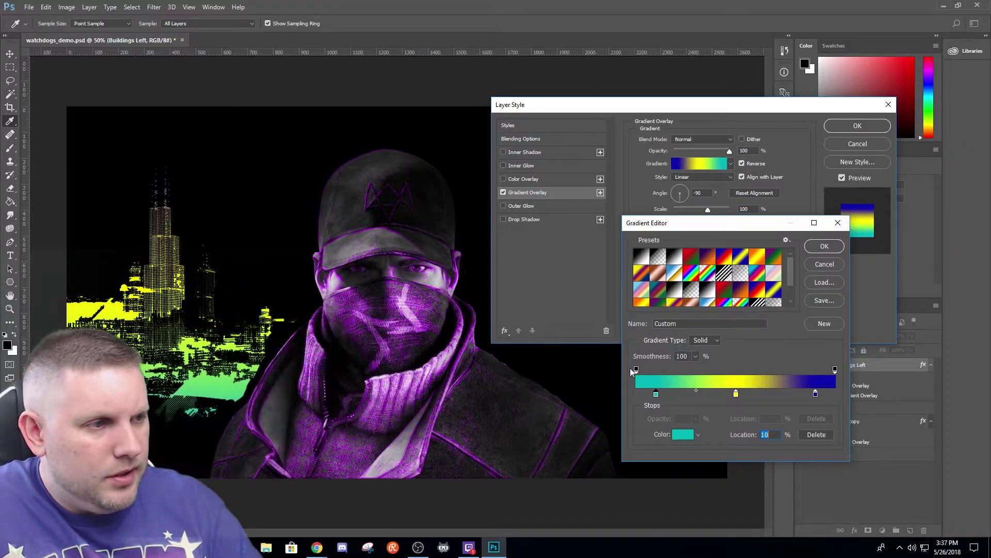
Recolour the gradient's middle stop to dark orange 963501, keep the end stop blue and apply the layer style
double_click(736, 394)
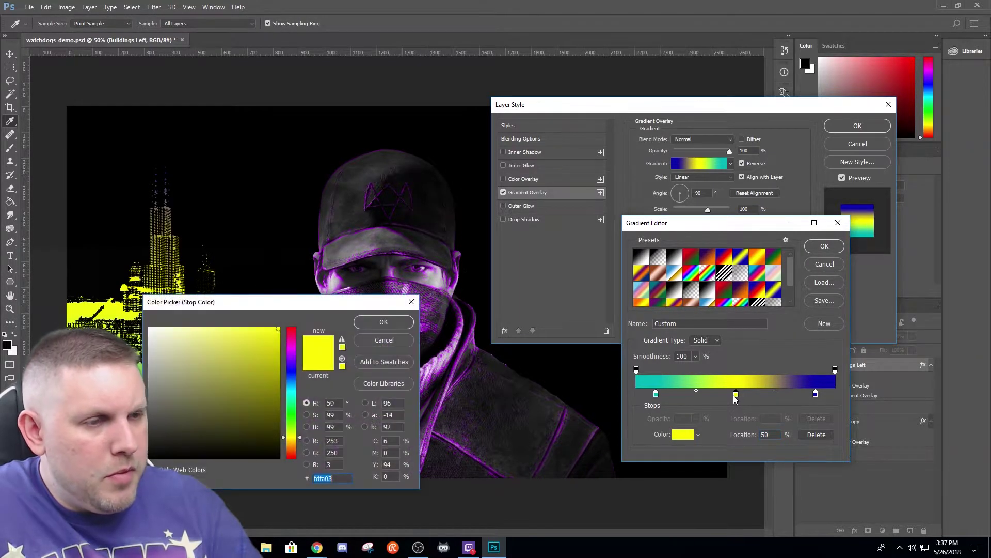
left_click_drag(297, 393, 294, 453)
left_click_drag(280, 373, 279, 381)
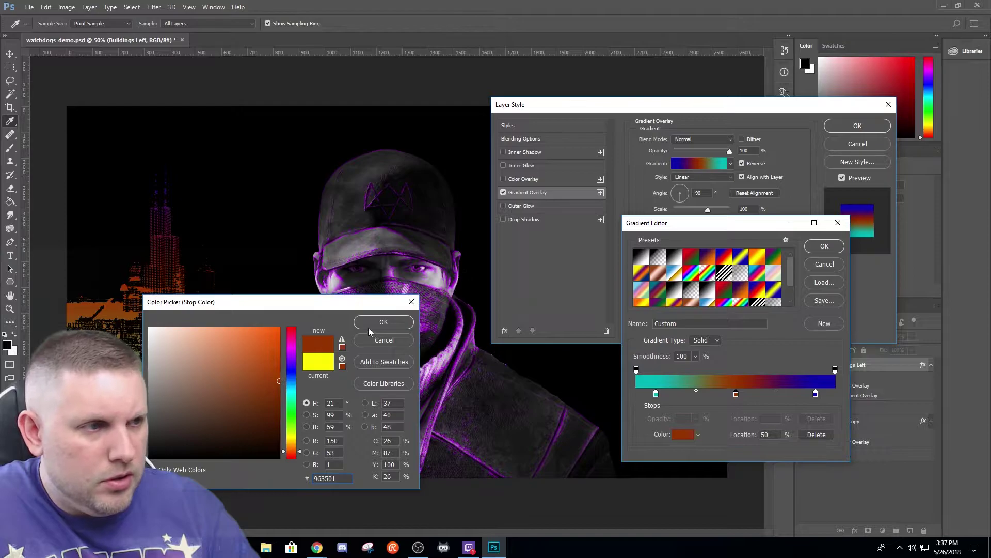
left_click(369, 330)
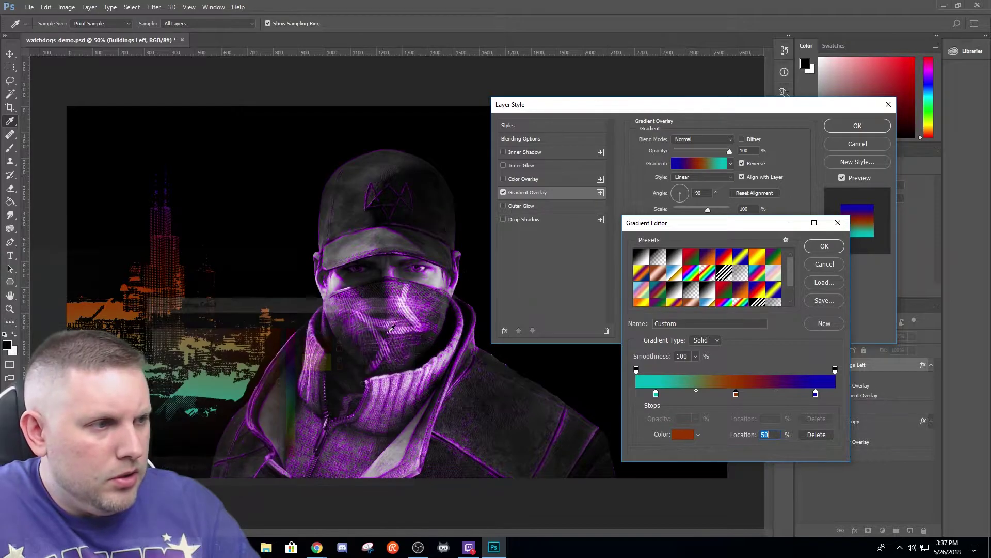
double_click(815, 394)
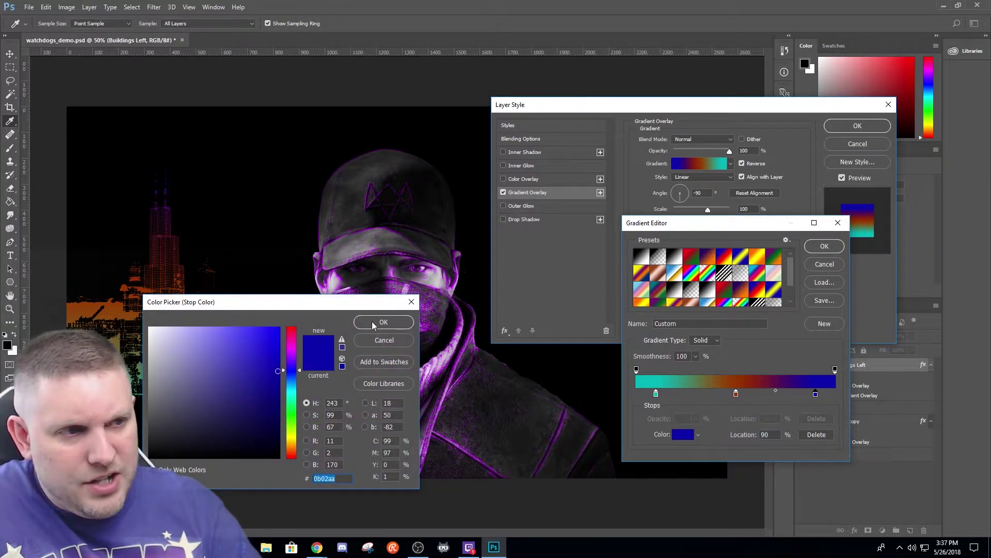
left_click(381, 316)
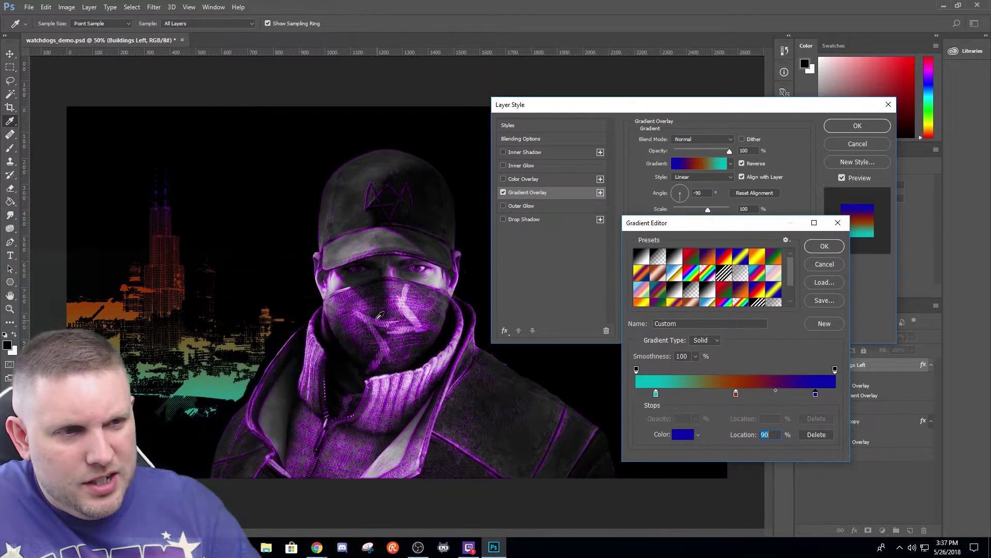
left_click(824, 246)
left_click(857, 127)
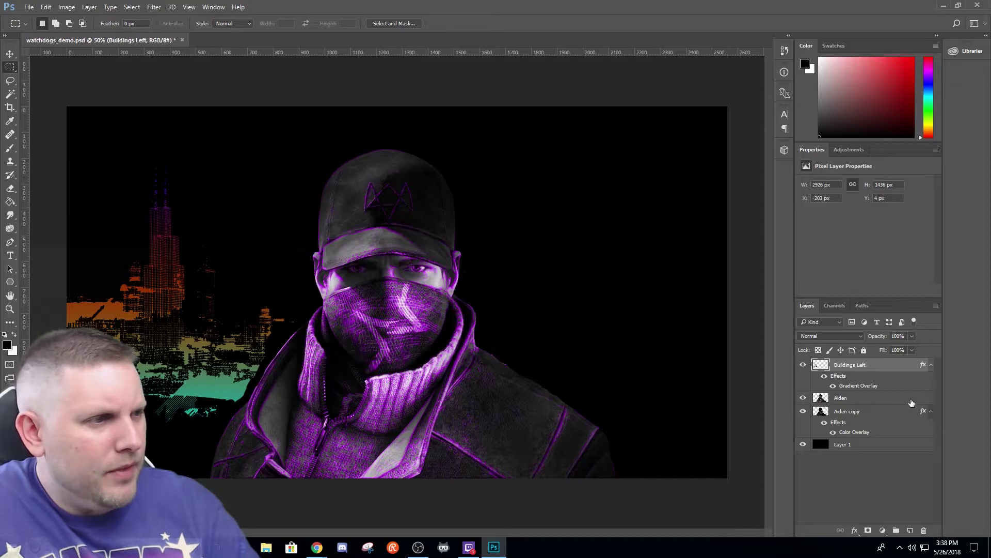
Duplicate the Buildings Left layer and move the copy across to the right side of the canvas
right_click(871, 364)
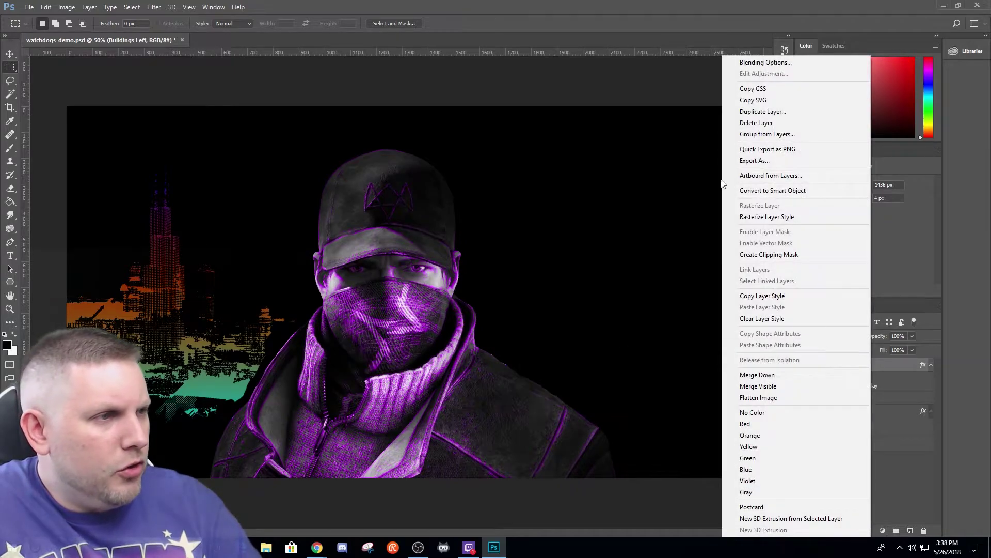
left_click(782, 111)
left_click(661, 107)
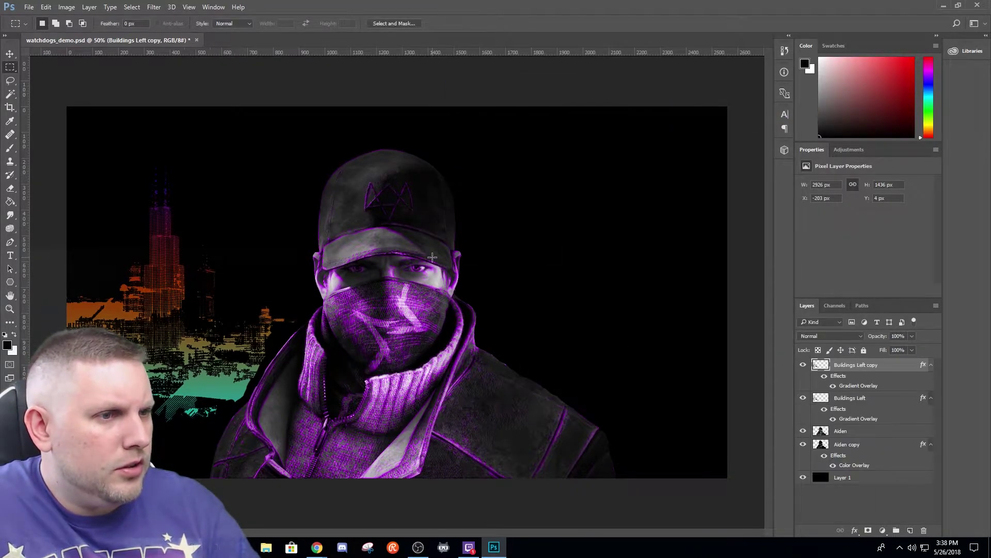
key("v")
left_click_drag(160, 336, 611, 341)
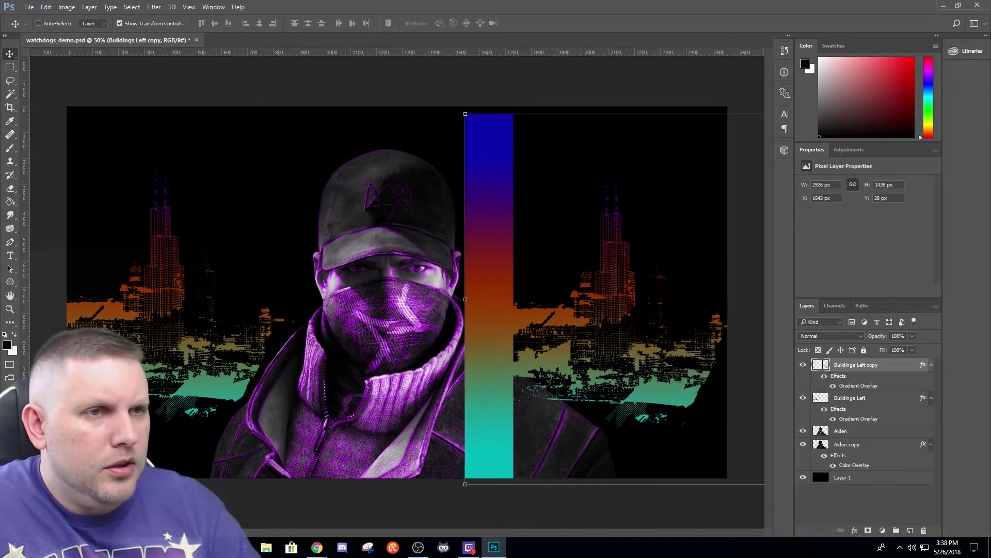
Flip the Buildings Left copy horizontally and shift it back left so its skyline mirrors the original on the man's other side
left_click(66, 7)
left_click(66, 7)
left_click(46, 8)
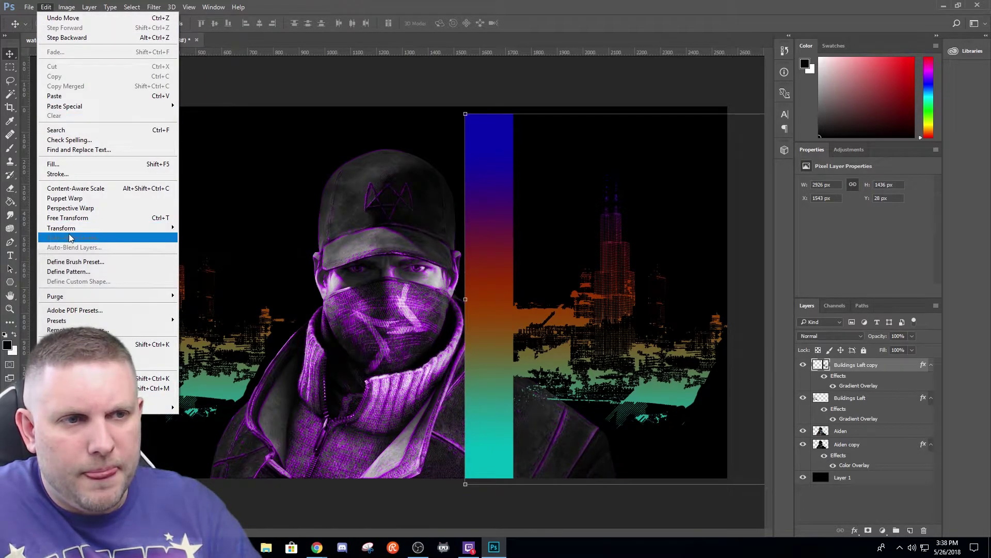
mouse_move(72, 229)
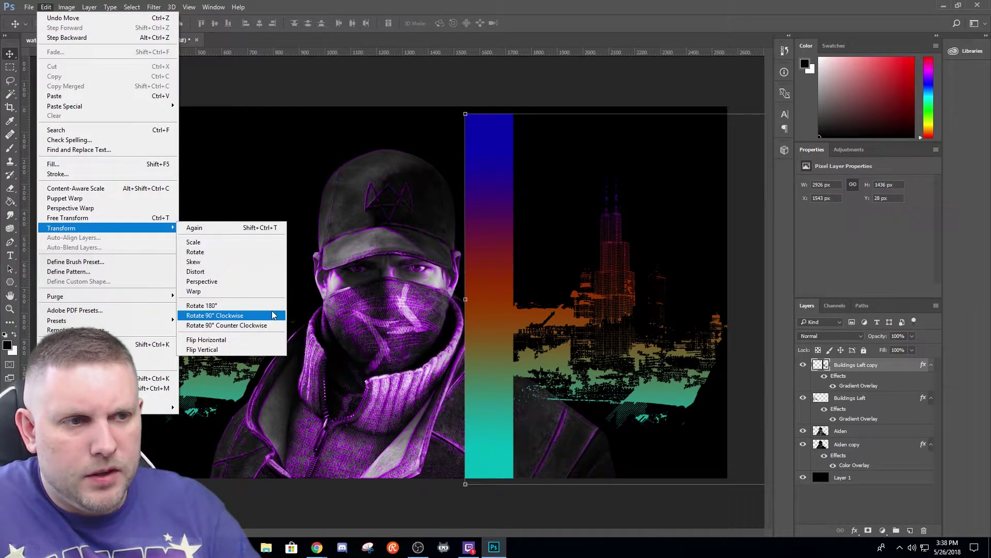
left_click(255, 340)
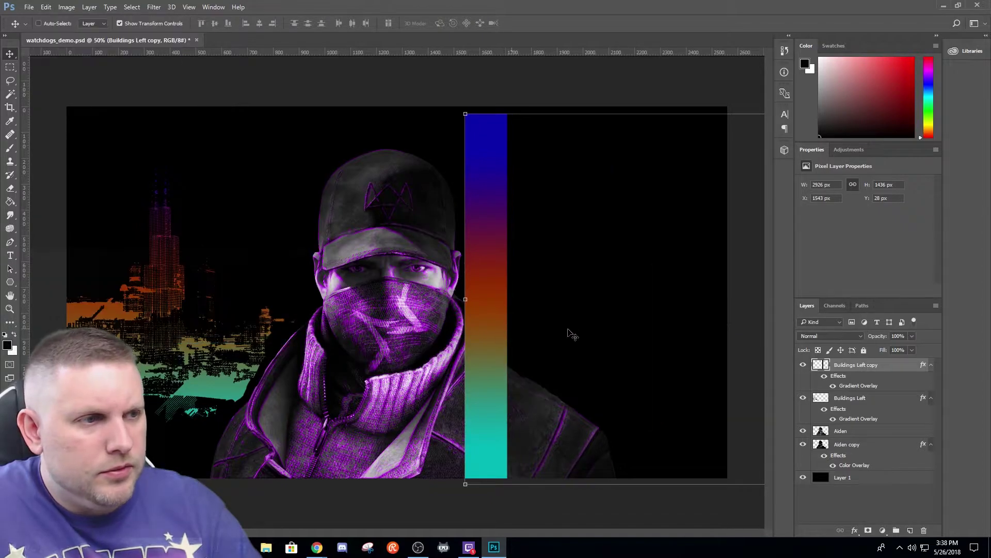
left_click_drag(582, 287, 168, 288)
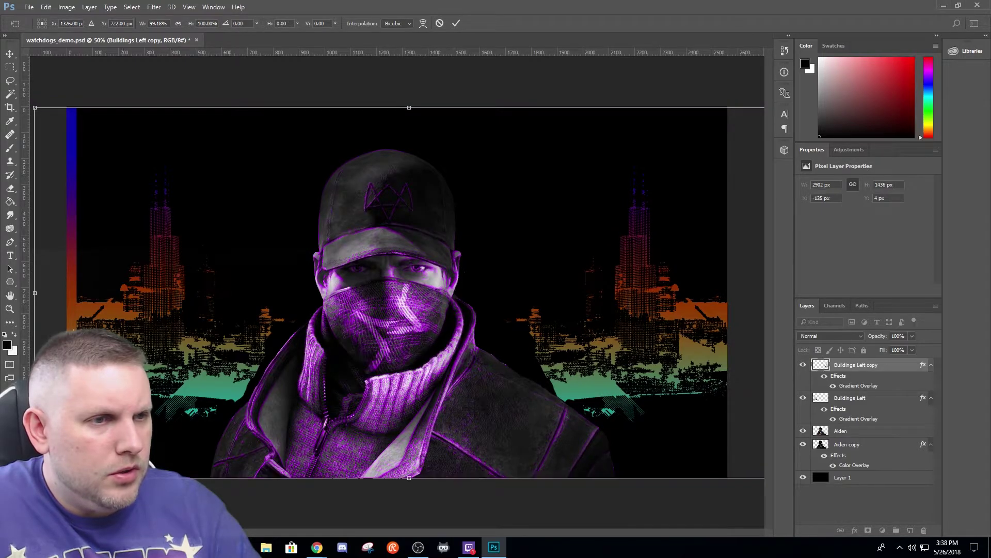
Delete the leftover gradient strip along the canvas's left edge from the Buildings Left copy and clear the selection
left_click(10, 65)
left_click(444, 207)
left_click_drag(57, 90, 142, 496)
key("Delete")
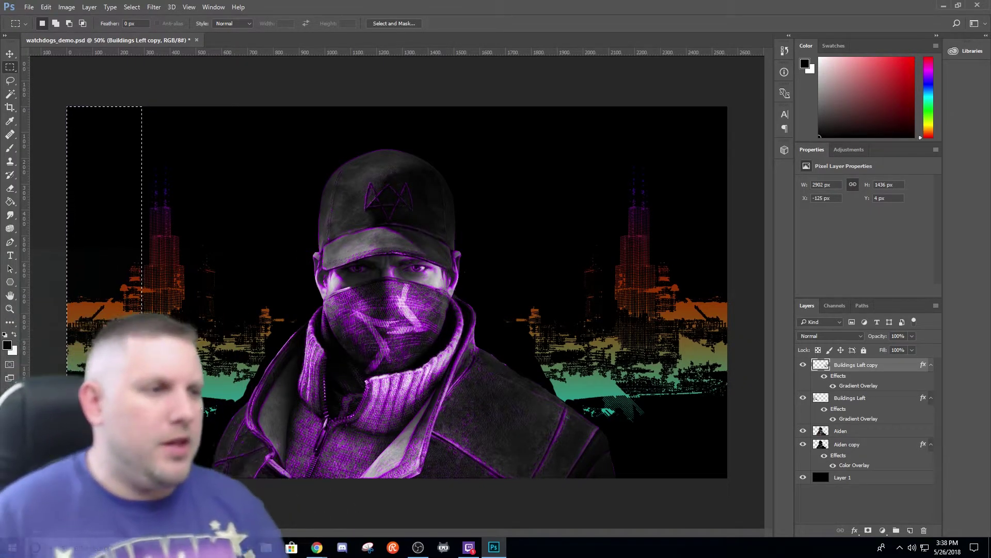
left_click(556, 293)
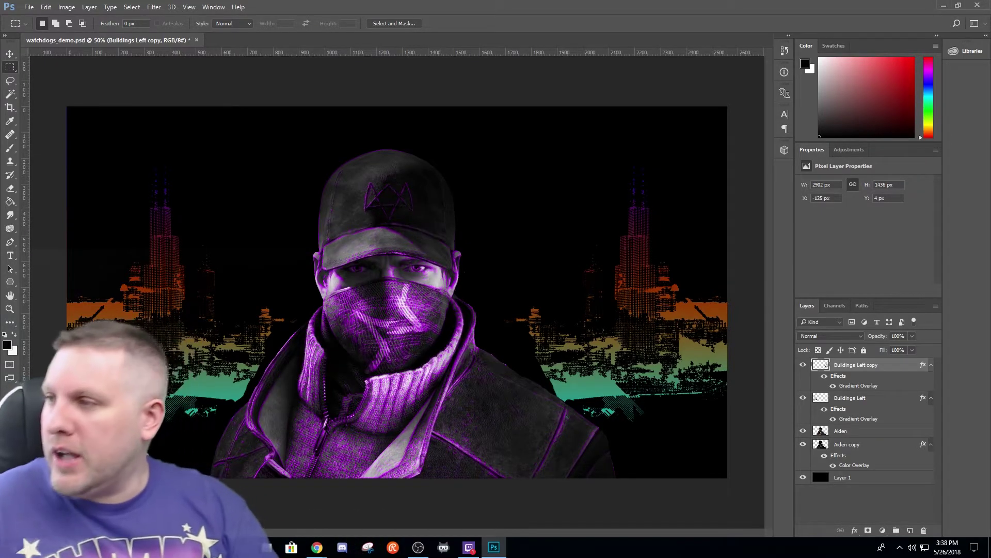
Switch to Chrome to examine the 80s cyberpunk image search results for reference, and return to Photoshop
key("alt+Tab")
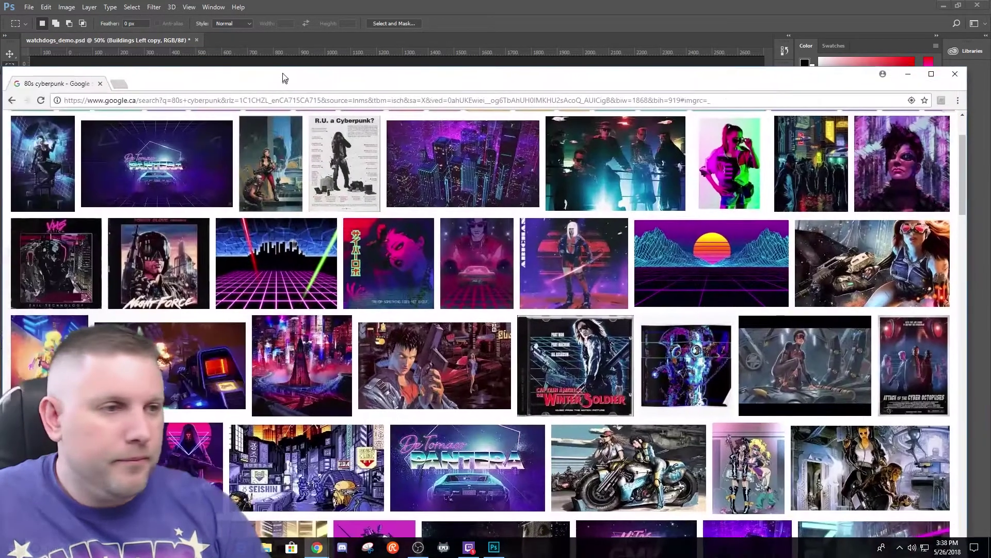
left_click_drag(281, 78, 277, 18)
key("alt+Tab")
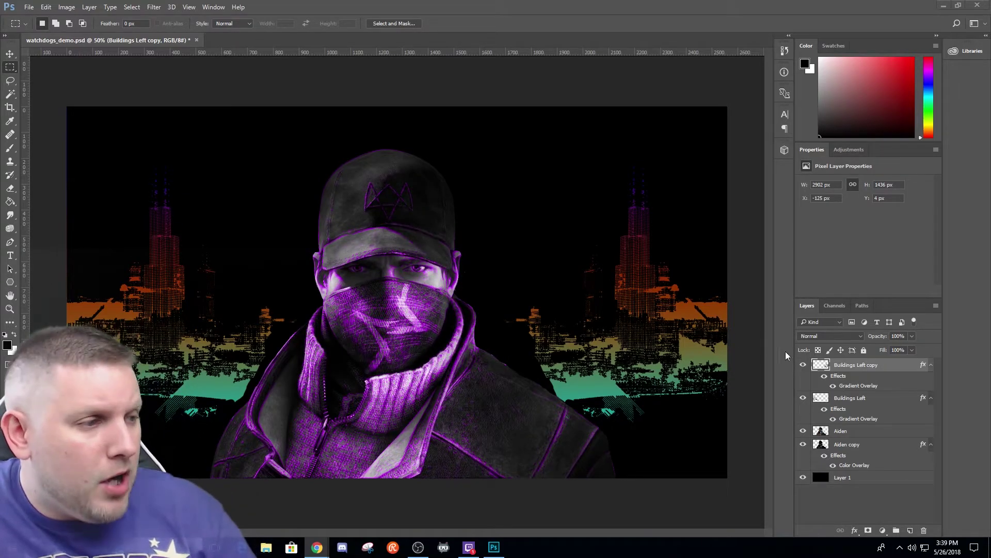
Duplicate the Aiden layer
right_click(844, 433)
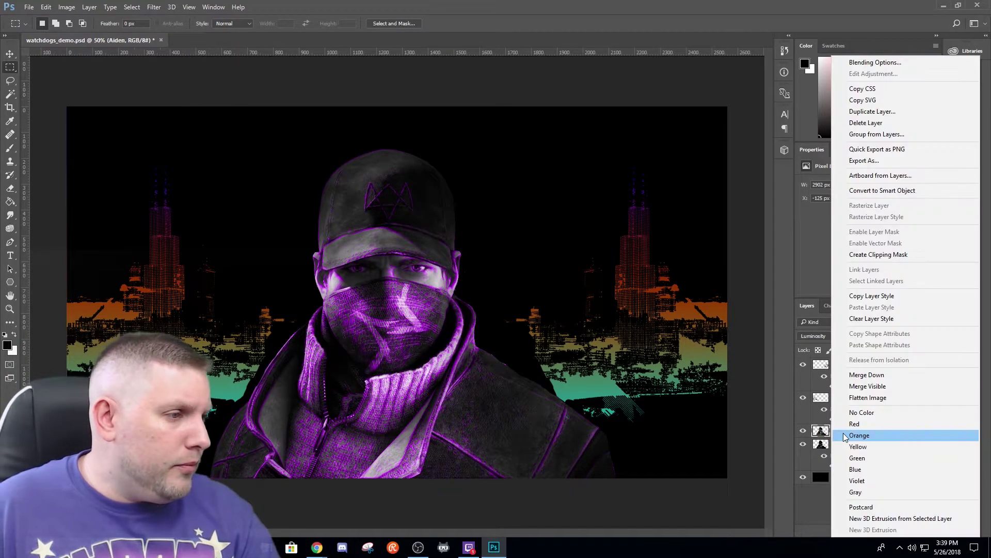
left_click(891, 112)
left_click(649, 107)
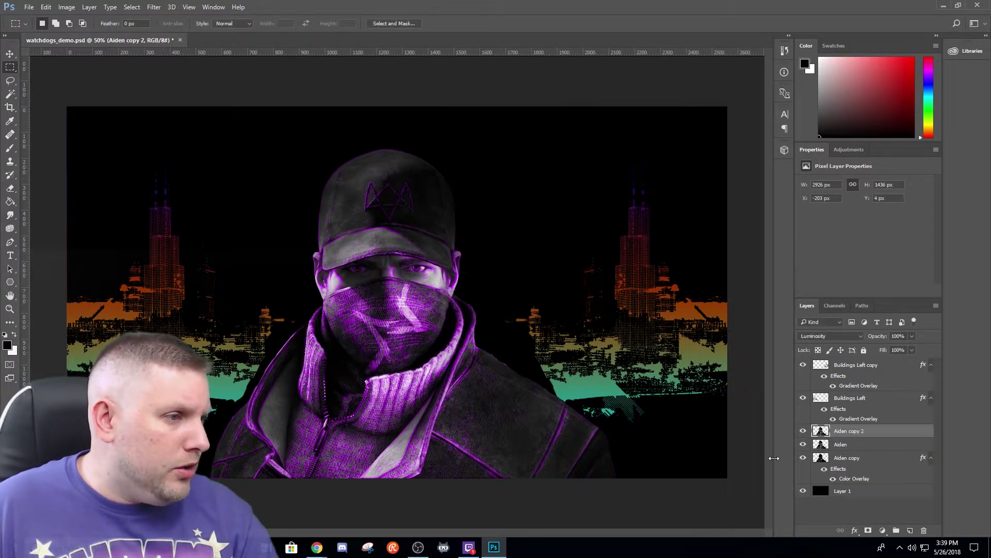
Set the new Aiden duplicate's blend mode to Normal and move it directly above Layer 1, leaving the Aiden copy layer selected
right_click(853, 433)
left_click(748, 62)
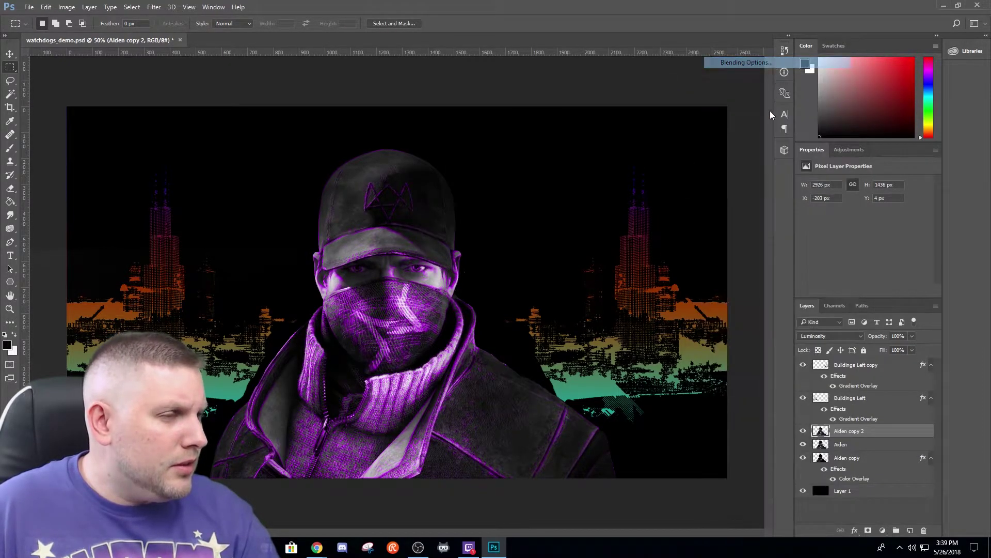
left_click(687, 141)
left_click(689, 147)
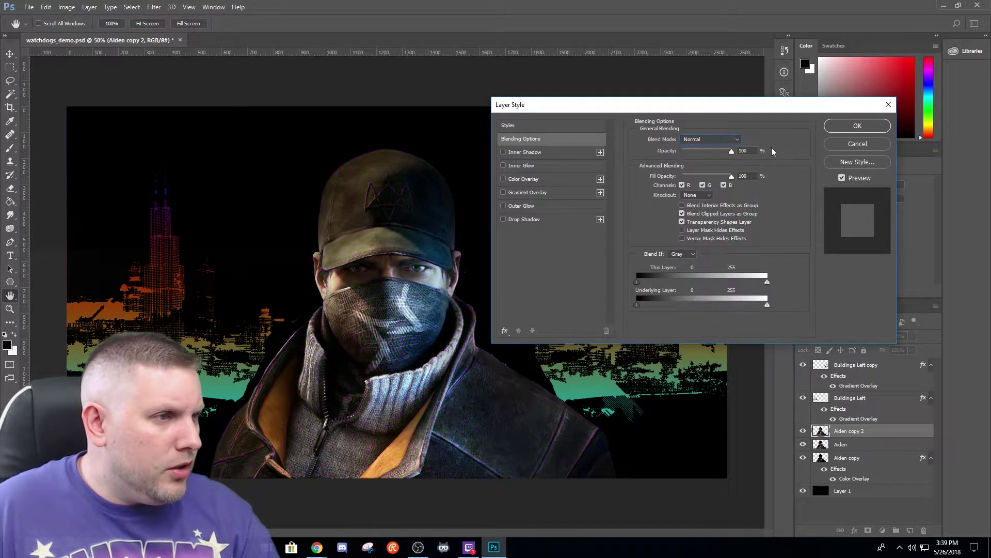
key("Return")
left_click_drag(861, 434, 868, 485)
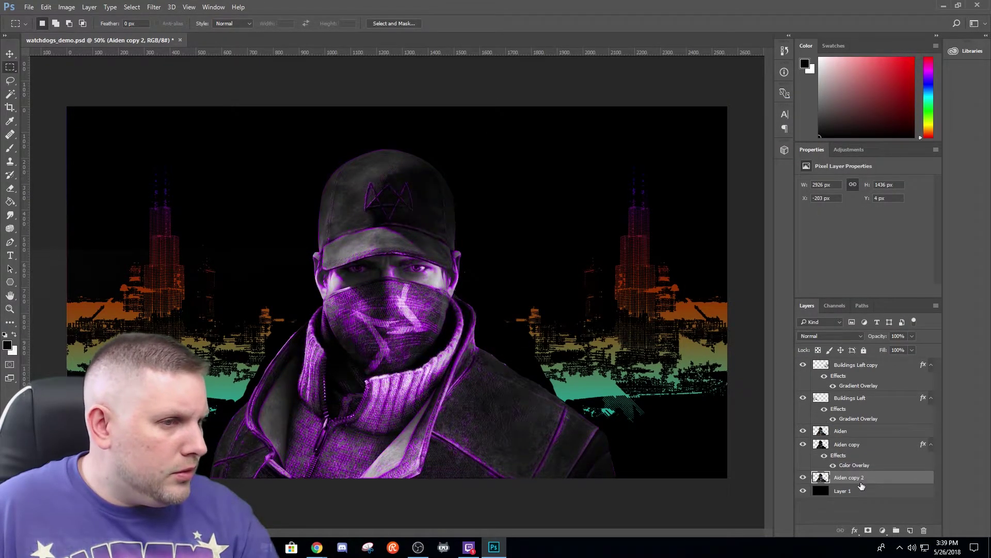
left_click(822, 445)
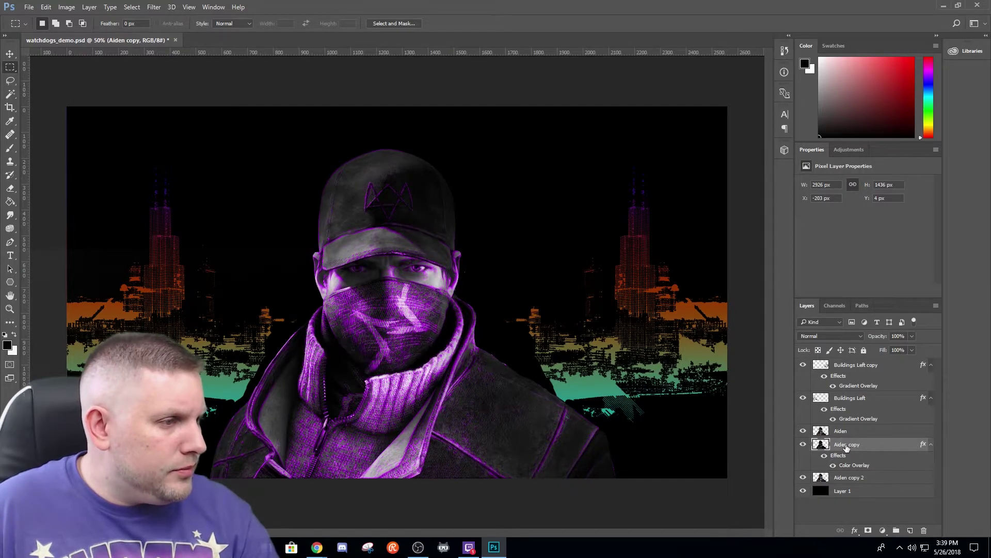
Set the Aiden copy layer's blend mode to Luminosity in its blending options and compare the figure with that layer hidden and shown
right_click(855, 445)
left_click(769, 66)
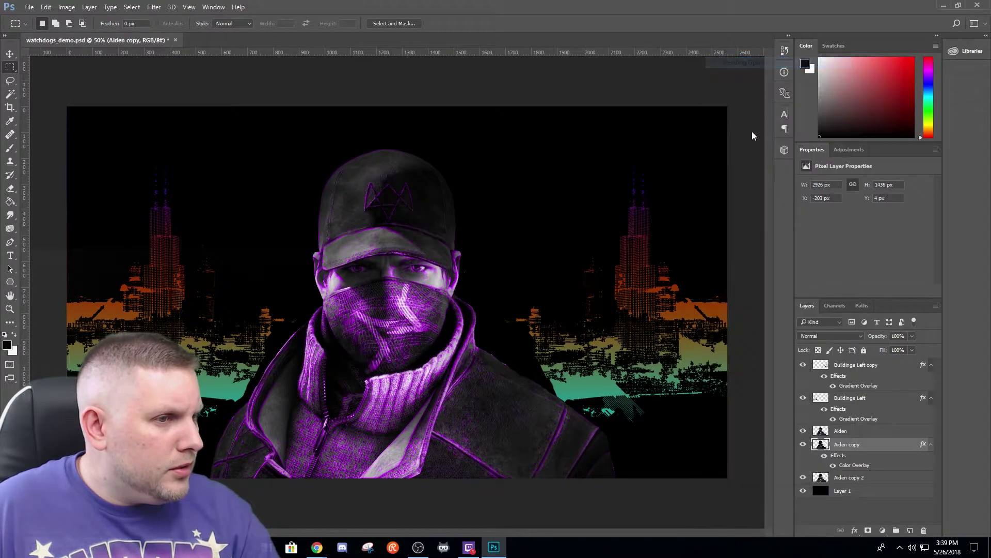
left_click(695, 139)
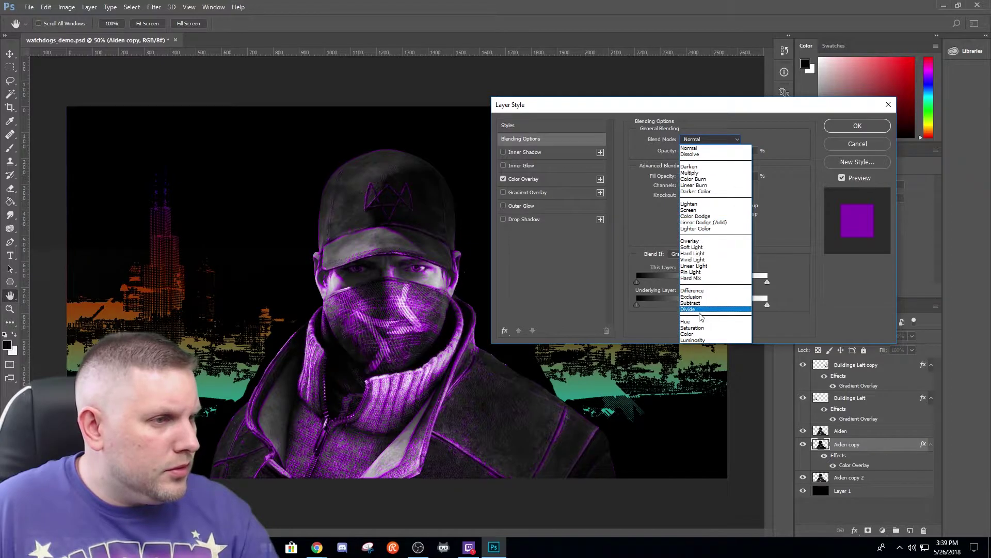
left_click(701, 329)
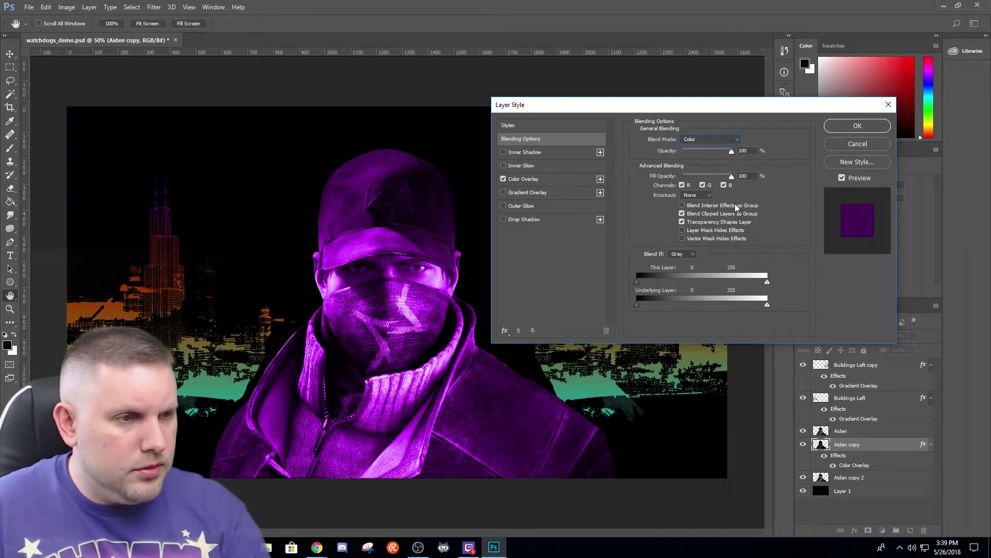
key("Down")
key("Down")
key("Up")
key("Down")
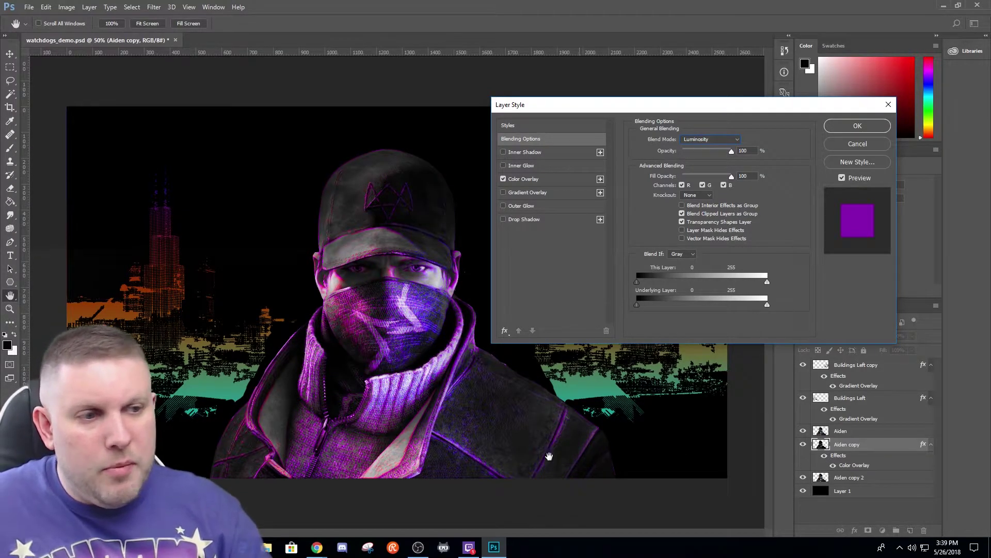
key("Return")
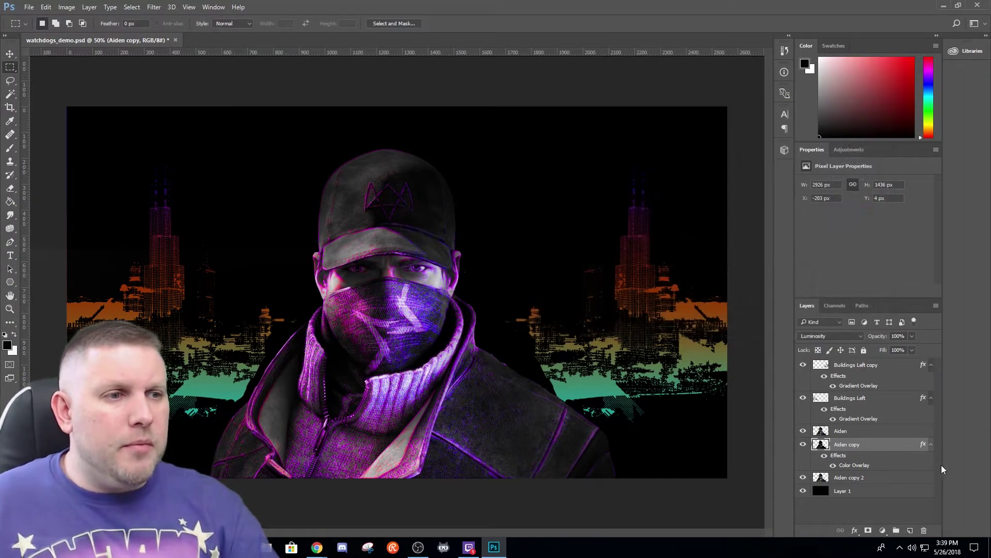
left_click(804, 444)
left_click(803, 445)
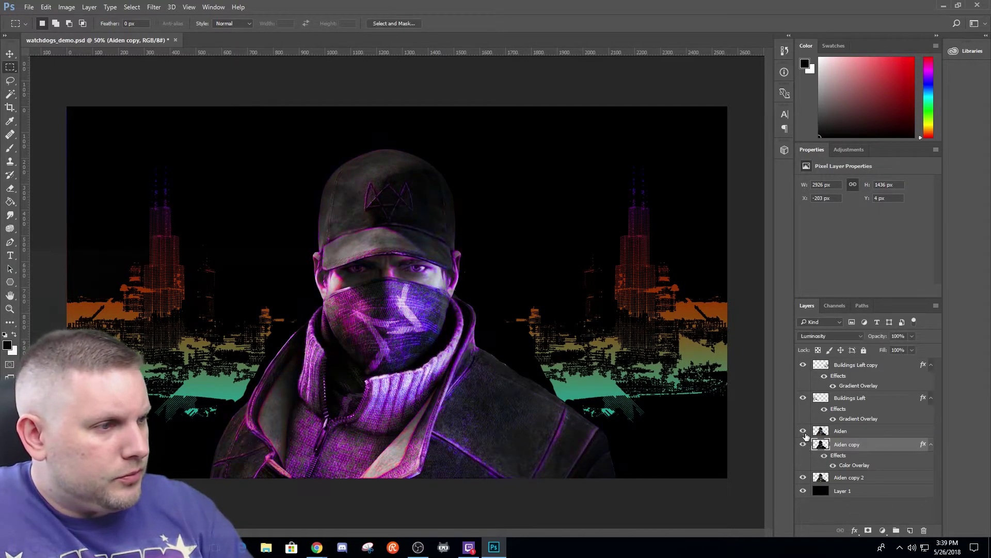
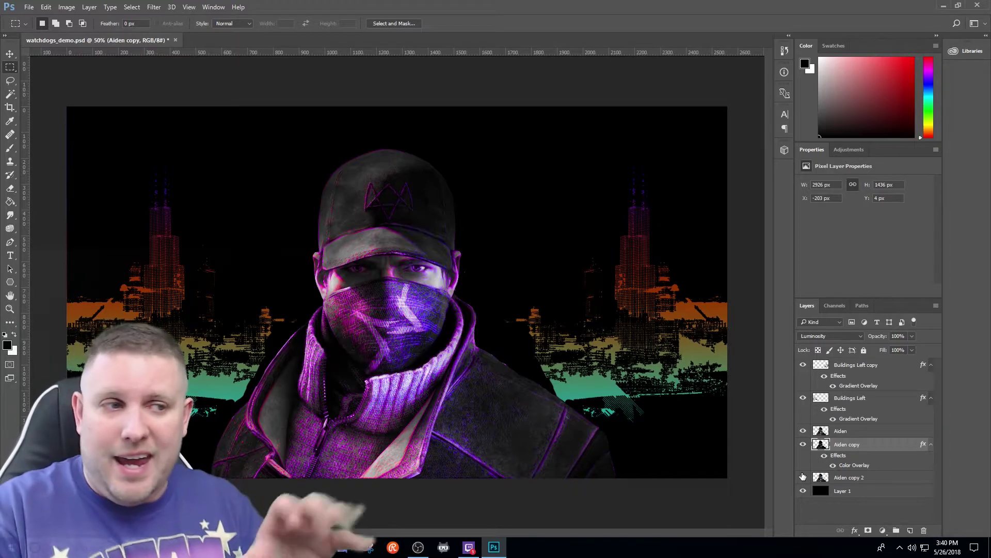
Merge the Buildings Left copy and Buildings Left layers into one layer and rename it Buildings
left_click(845, 400)
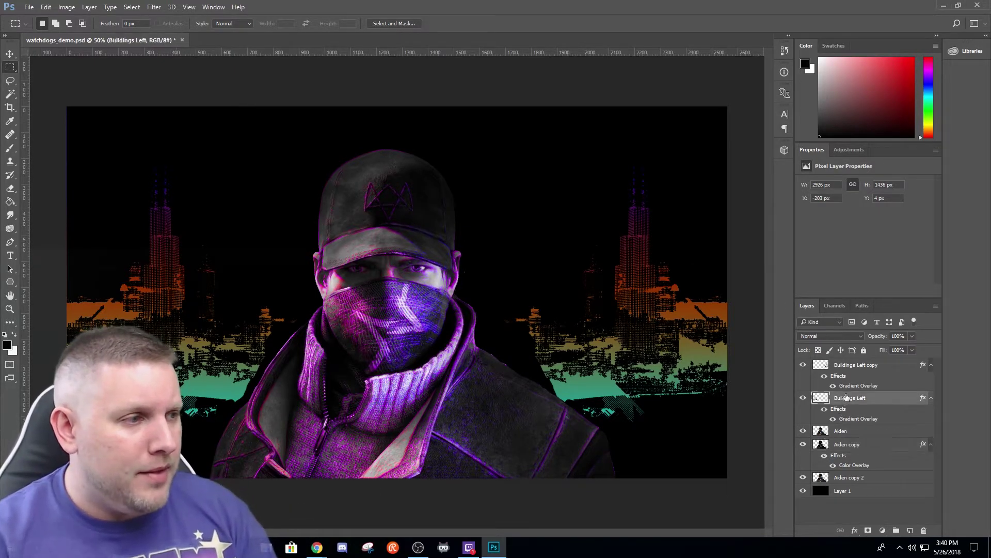
left_click(853, 371)
left_click(804, 365)
left_click(803, 365)
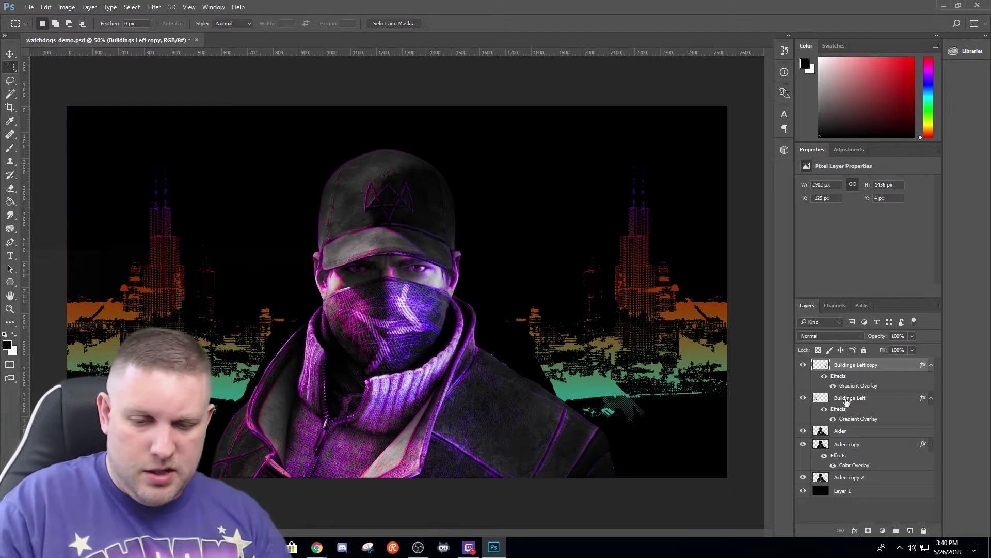
key("Delete")
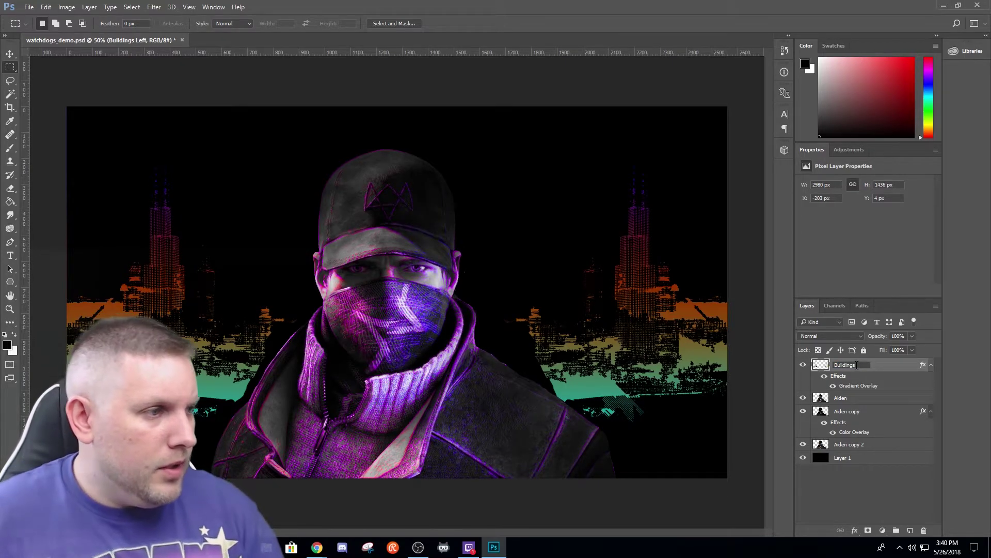
key("Return")
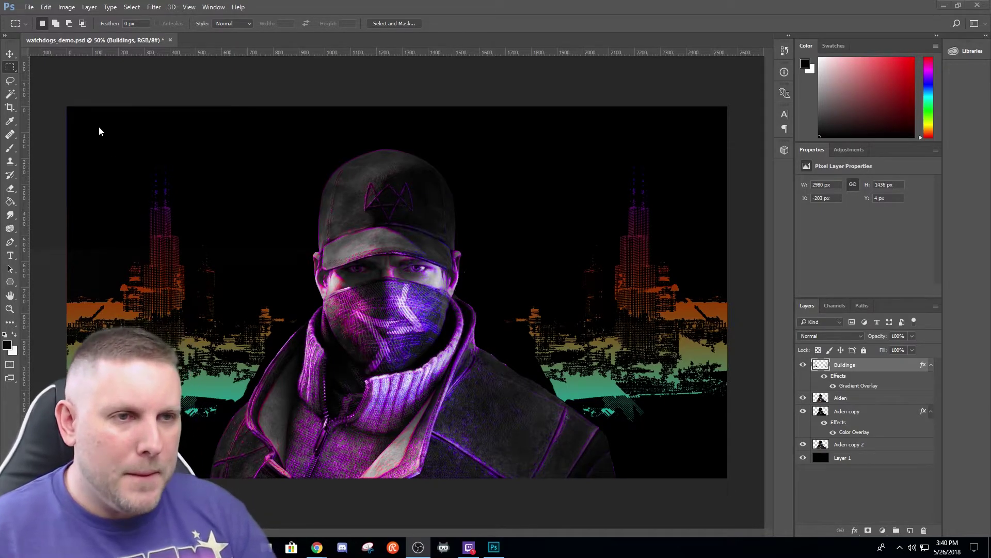
Outline an oval area over the man's collar with the Lasso at a 50 px feather, and clear the selection
left_click(110, 7)
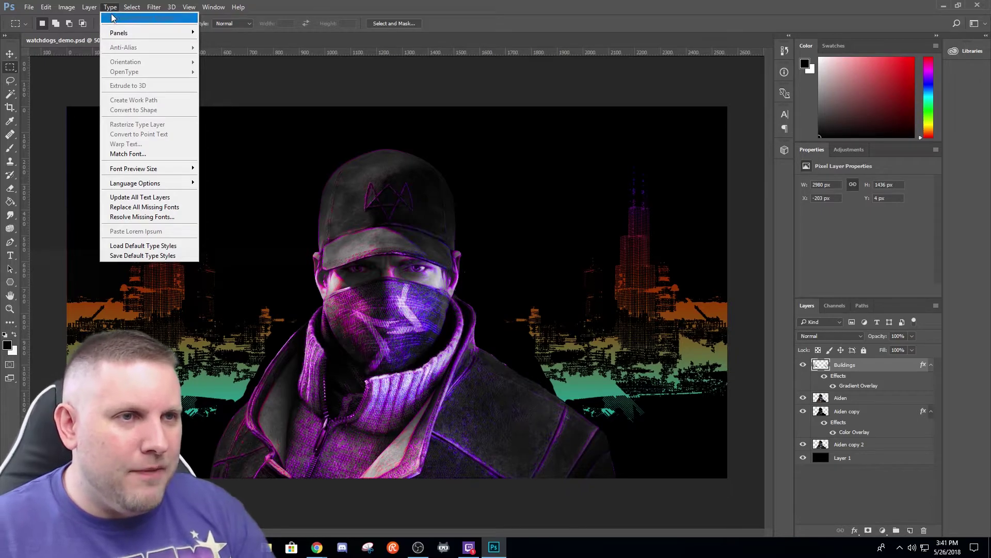
left_click(111, 9)
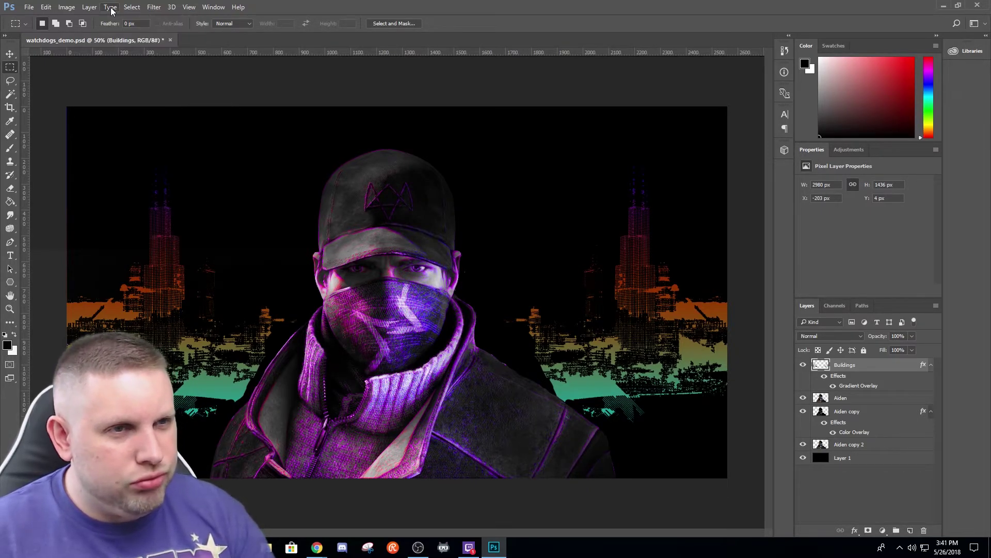
left_click(11, 80)
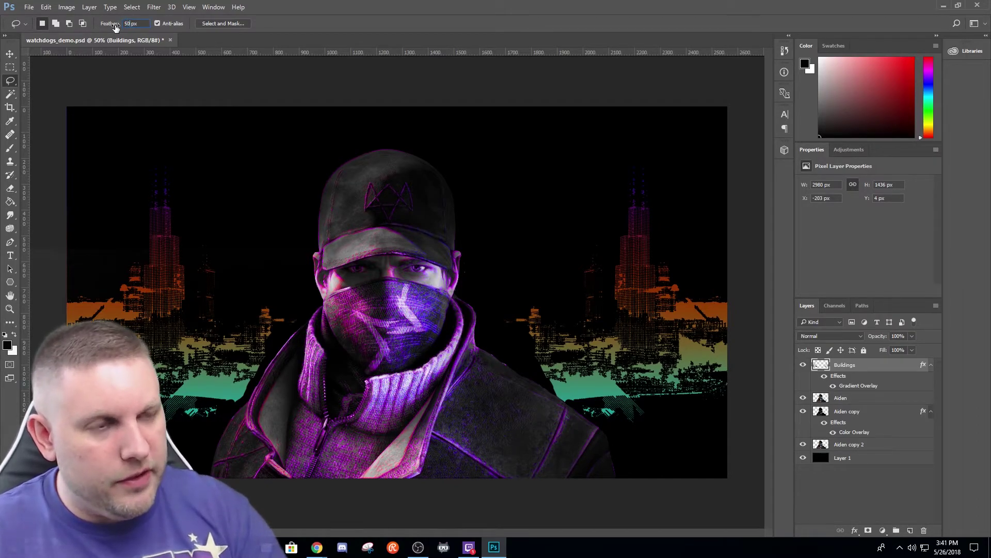
type("0")
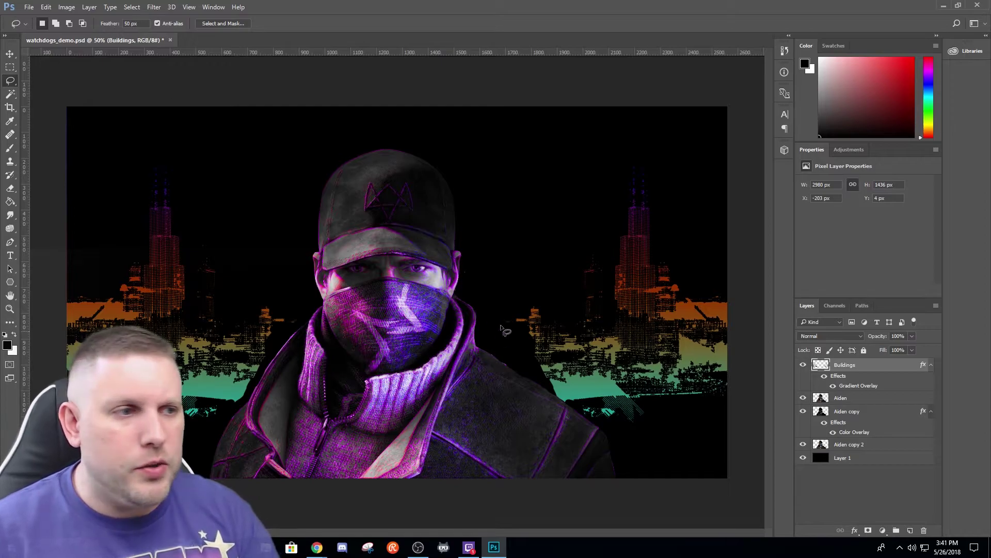
mouse_move(490, 364)
left_mouse_down()
mouse_move(411, 335)
mouse_move(317, 368)
left_mouse_up()
left_click_drag(505, 378, 501, 374)
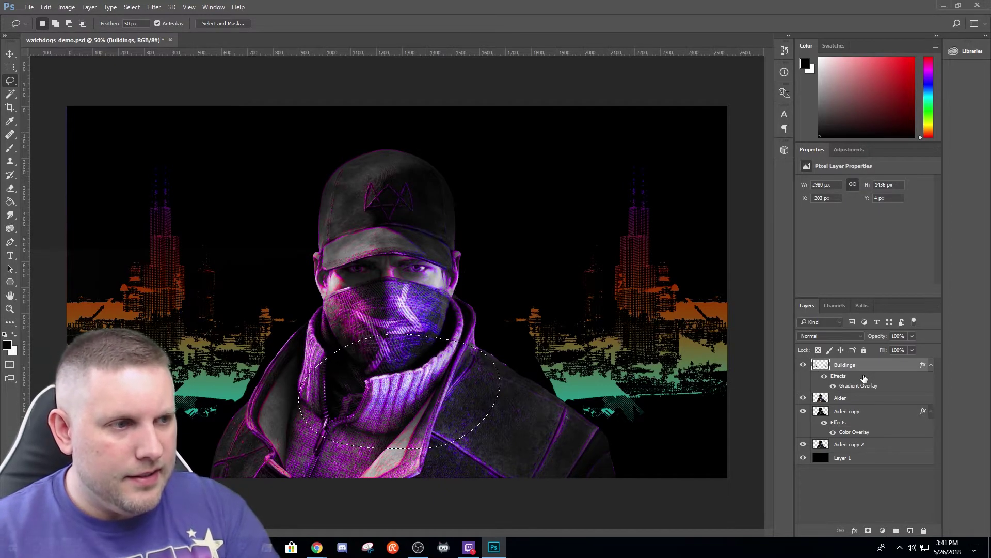
key("ctrl+d")
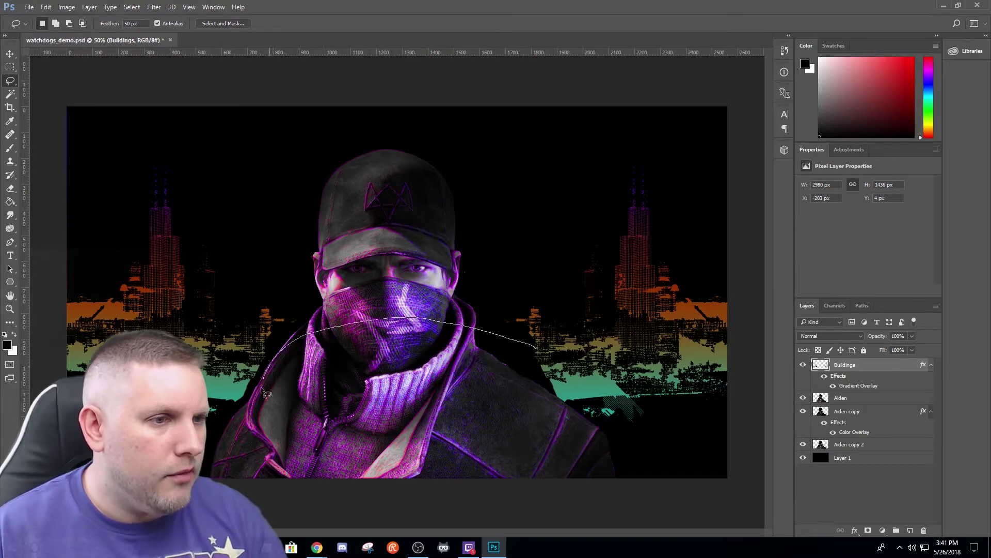
Fade the inner edges of both skylines beside the man's shoulders by deleting wider feathered lasso areas from the Buildings layer
left_click_drag(537, 371, 535, 369)
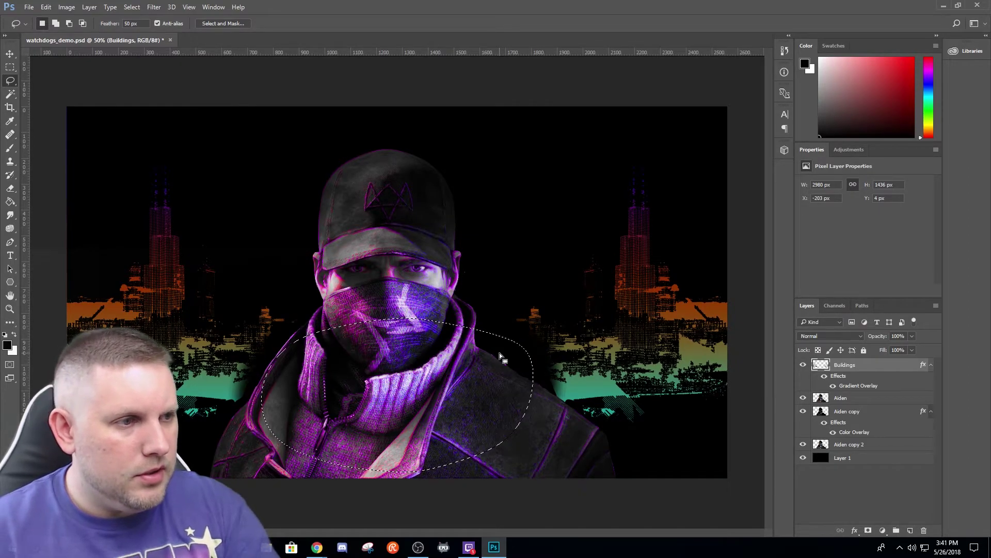
left_click_drag(427, 399, 426, 415)
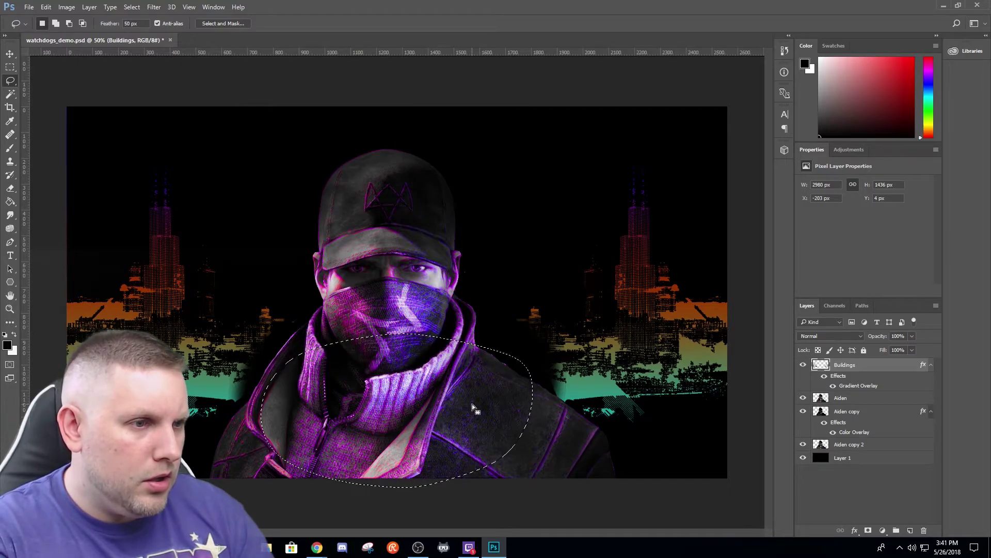
key("ctrl+d")
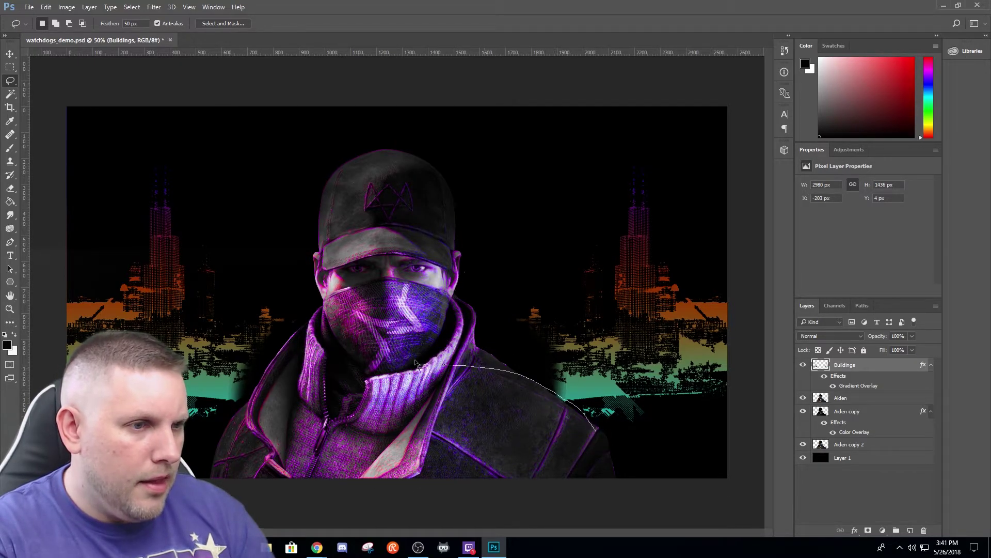
left_click_drag(577, 413, 593, 464)
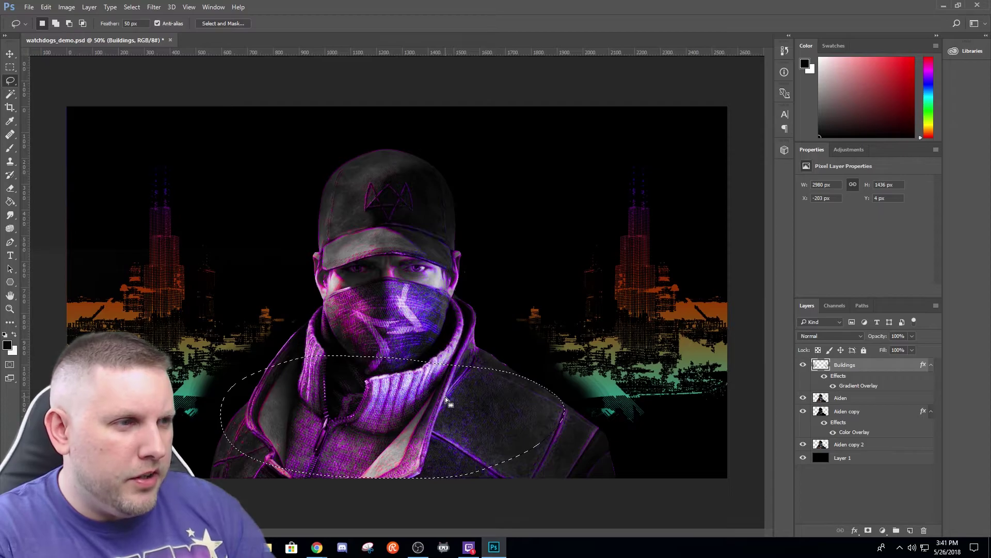
left_click(487, 310)
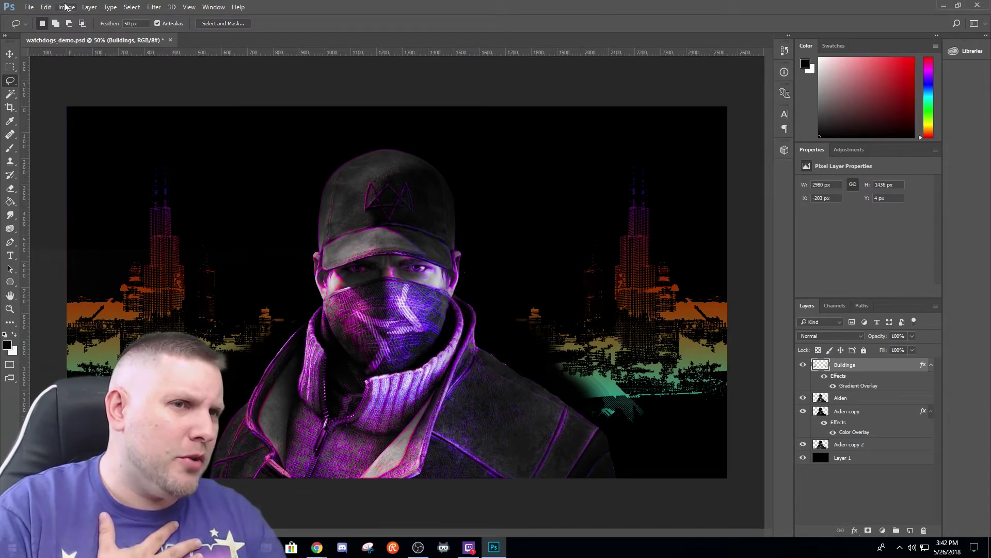
Open PUBG thumbs.psd from the PUBG folder of LIVE STREAM THUMBS and close it again
left_click(29, 7)
left_click(36, 28)
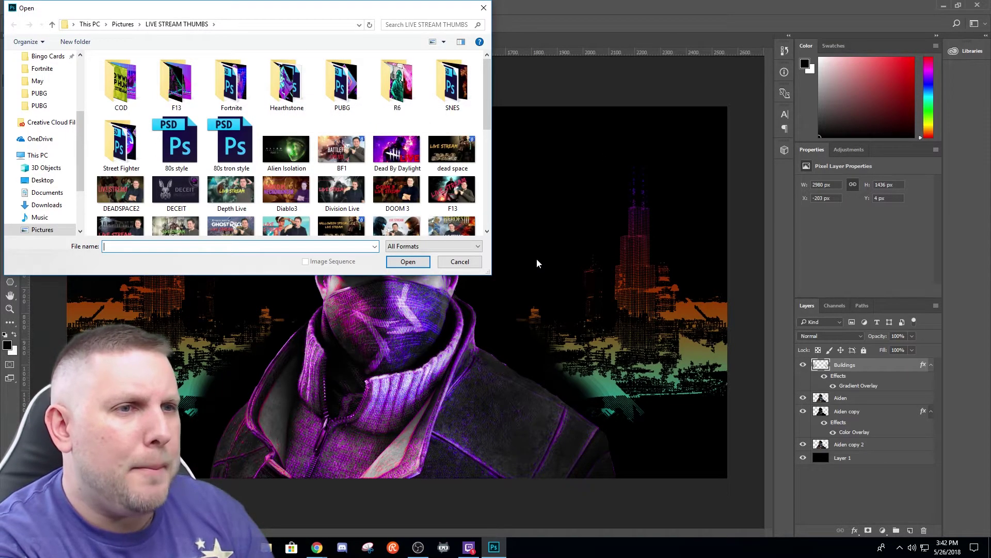
double_click(340, 98)
scroll(227, 181, "down", 1)
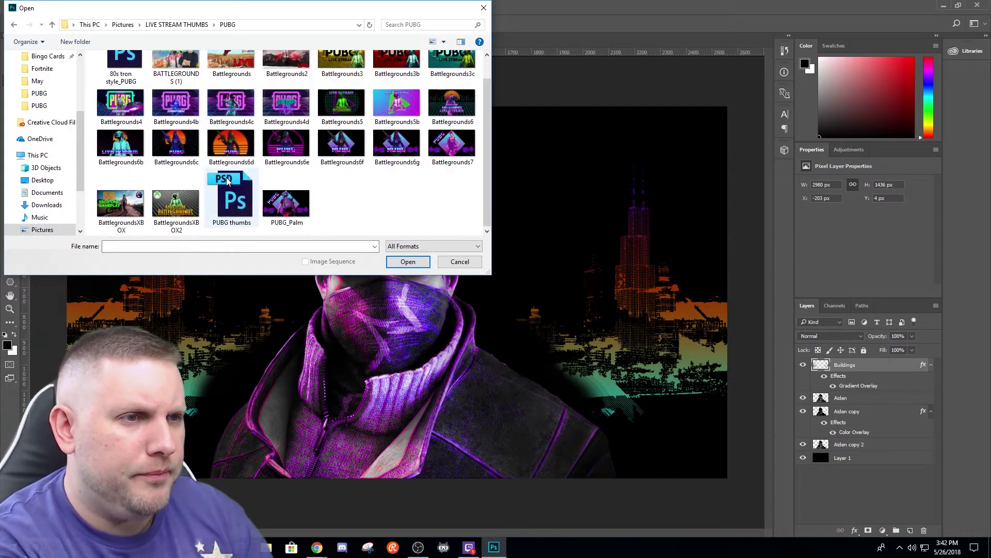
left_click(227, 193)
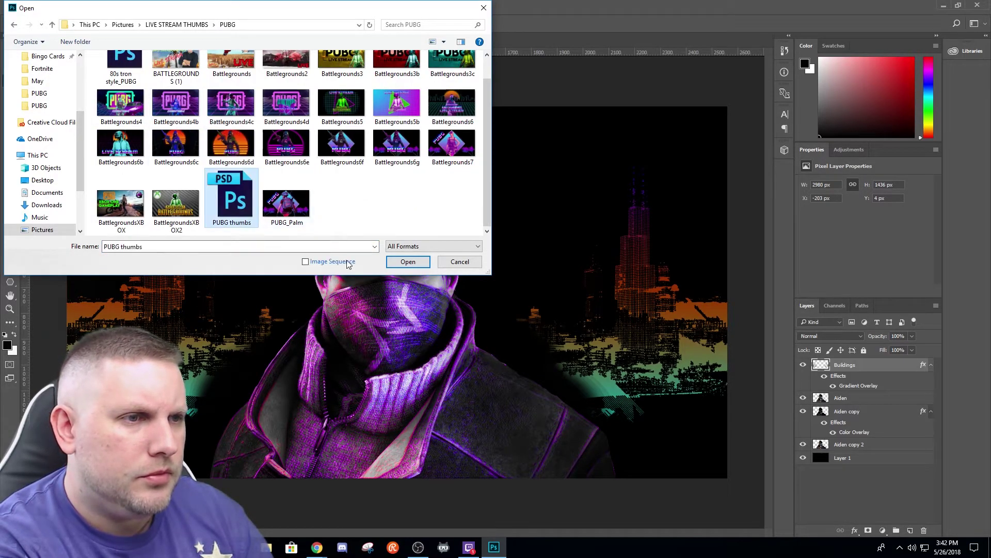
left_click(408, 261)
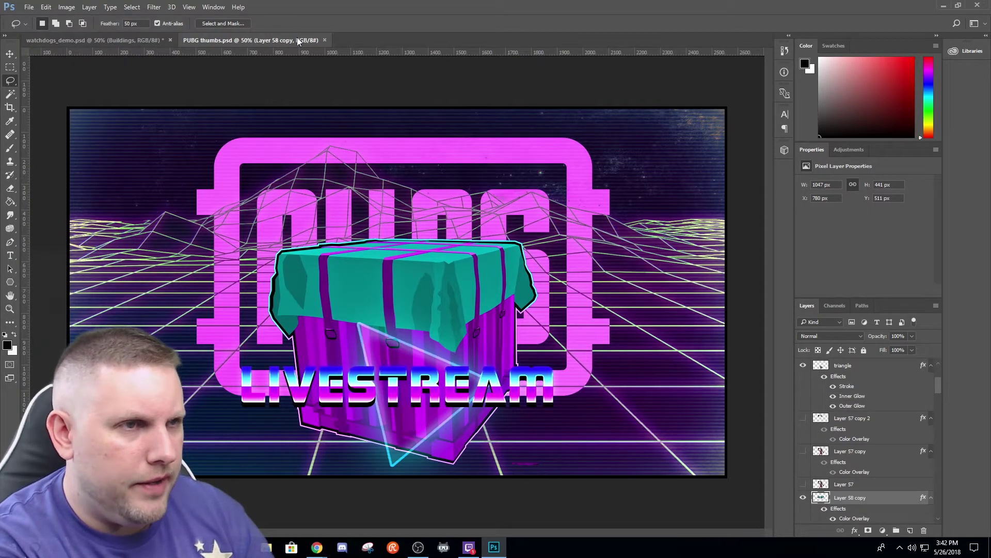
left_click(324, 40)
Open 80s tron style_PUBG.psd from the PUBG folder and look through its layers down to the bottom ones
left_click(28, 7)
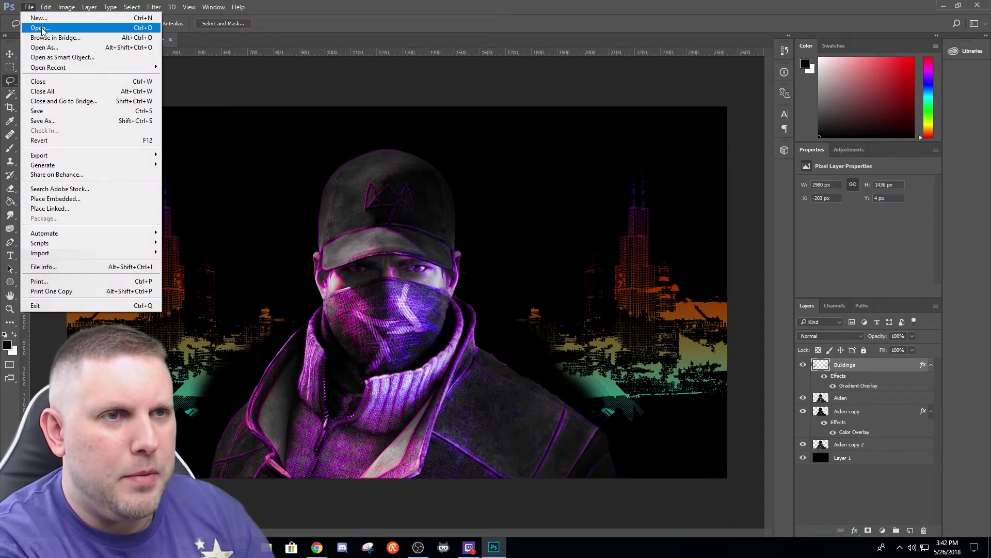
left_click(42, 31)
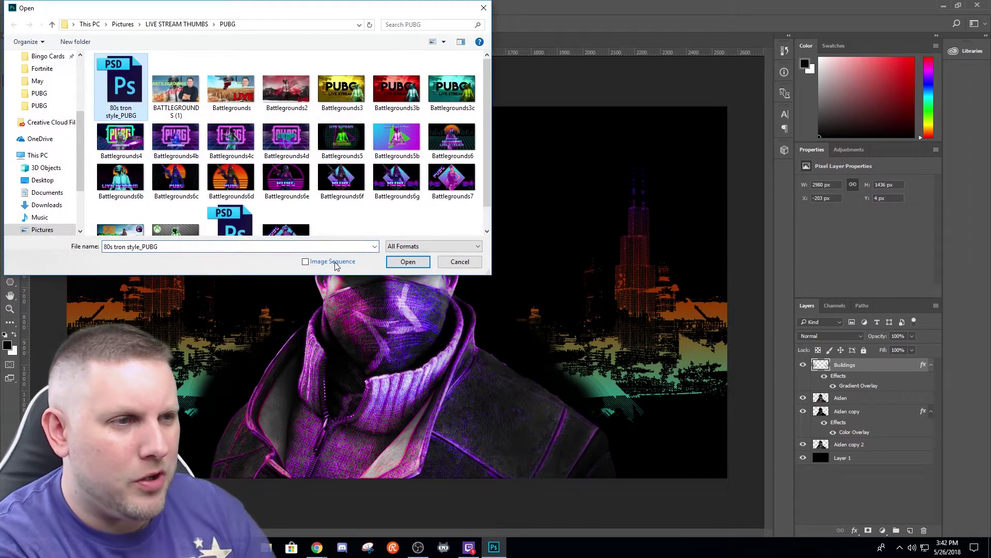
left_click(408, 262)
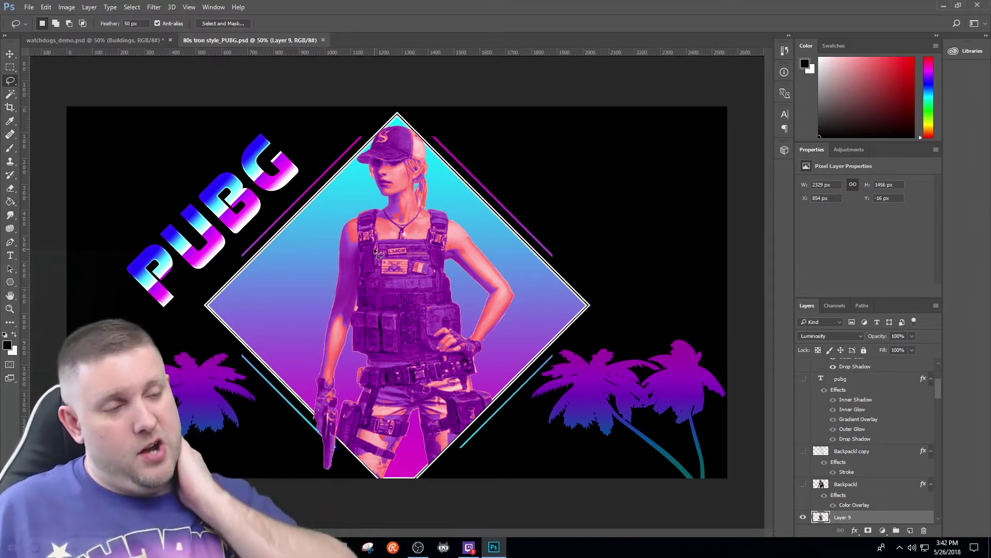
scroll(866, 452, "down", 2)
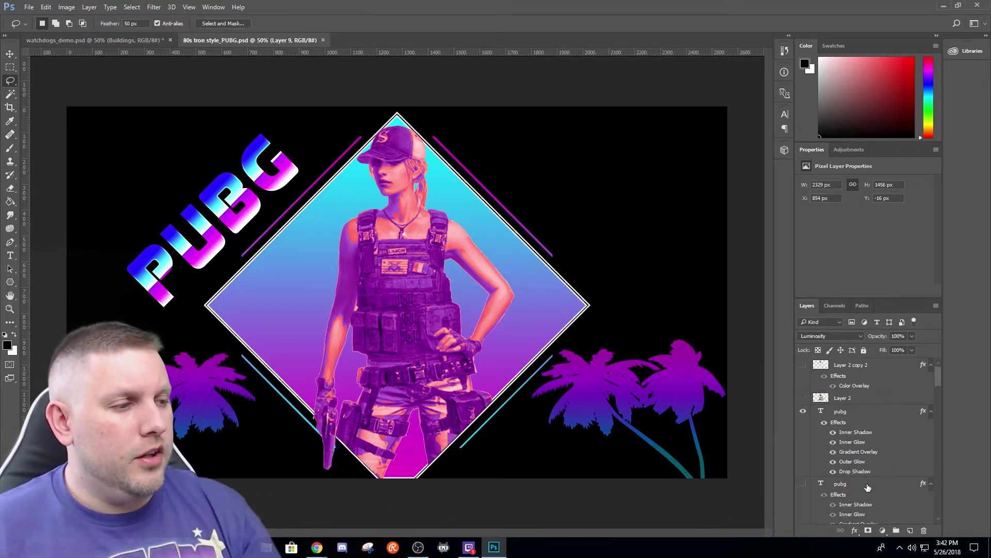
scroll(867, 452, "down", 3)
scroll(866, 452, "down", 8)
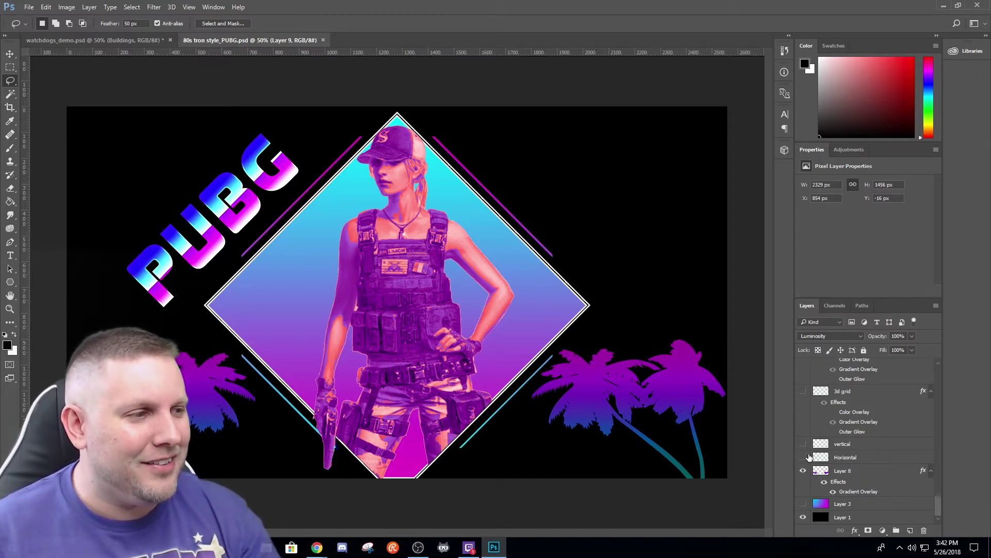
Examine the palm trees on Layer 8 and the 3d grid layer by toggling their visibility, and return to watchdogs_demo.psd
left_click(803, 470)
left_click(803, 470)
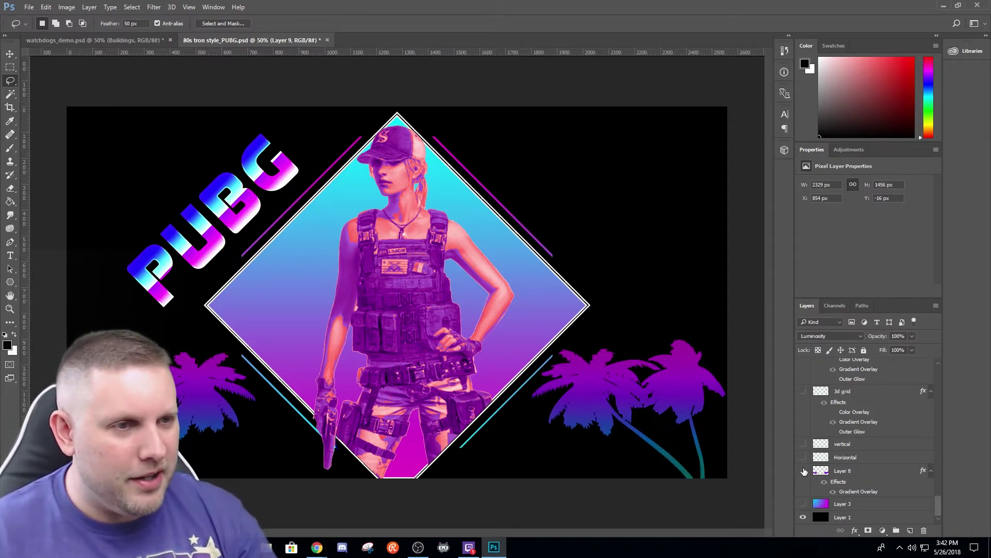
left_click(802, 471)
left_click(802, 470)
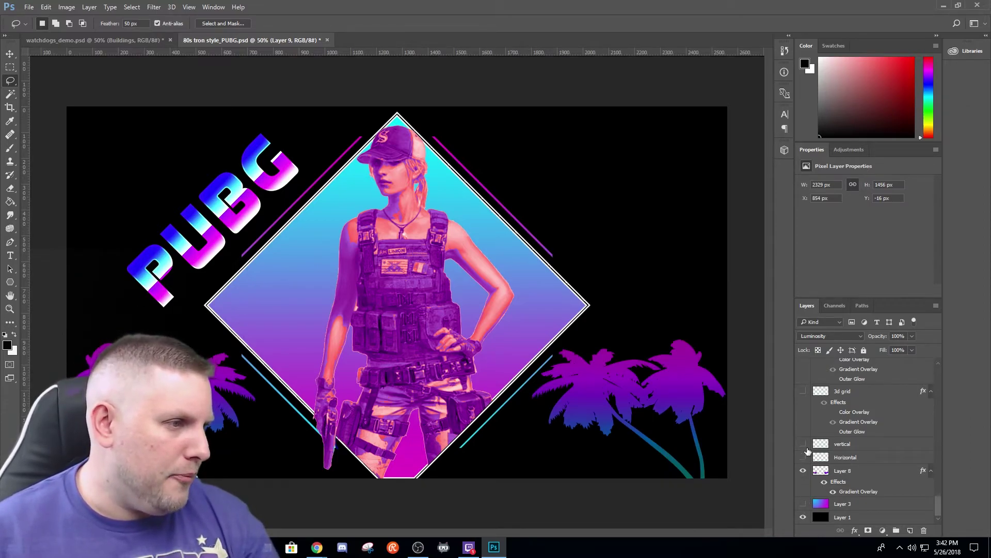
scroll(808, 452, "up", 1)
left_click(802, 424)
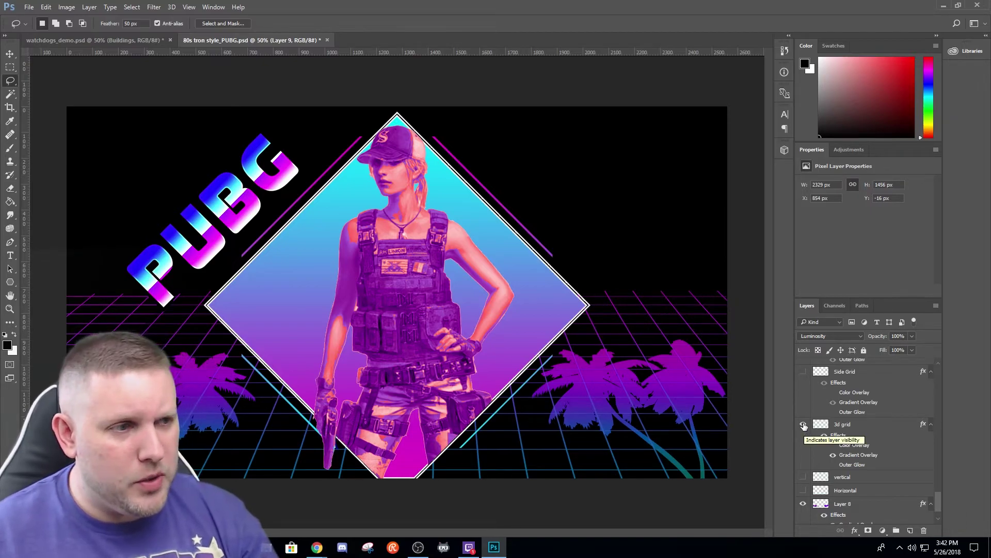
left_click(803, 424)
left_click(803, 424)
left_click(803, 424)
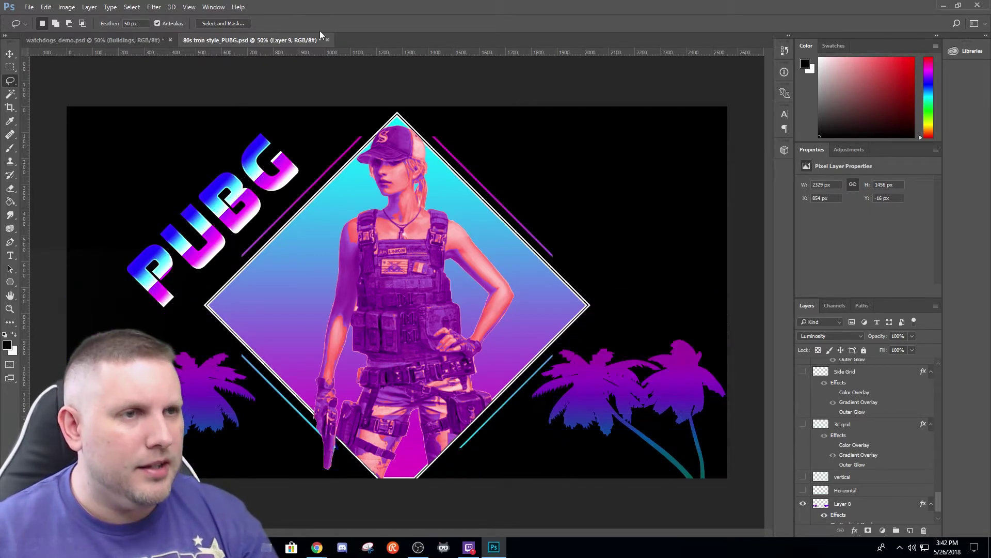
left_click(112, 36)
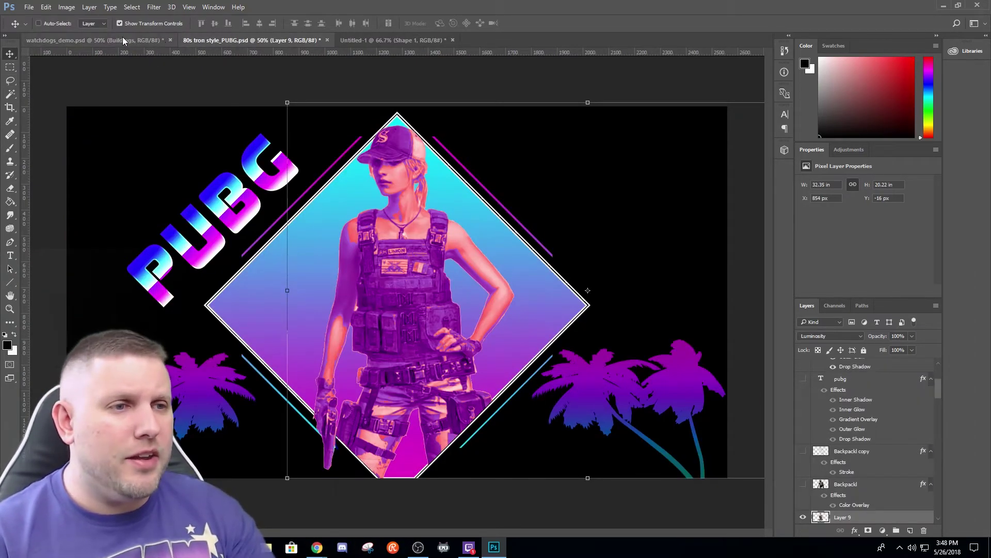
left_click(123, 36)
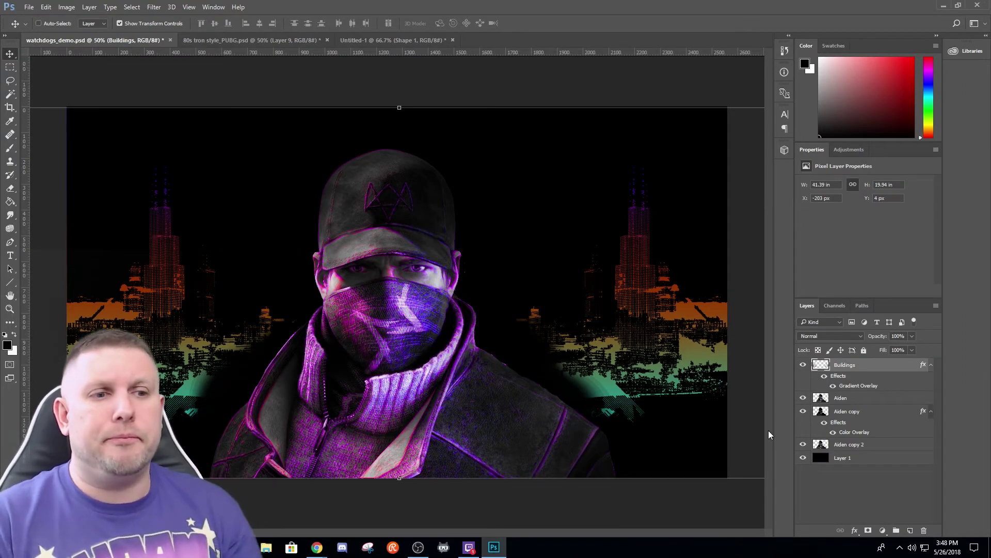